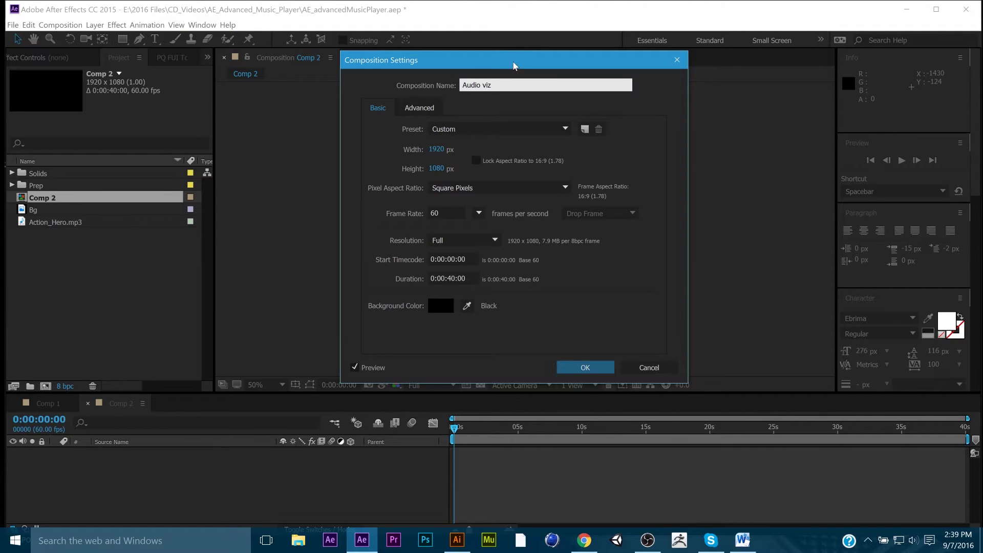
- Name the composition Audio viz and change its frame rate from 60 to 30 fps
left_click_drag(513, 66, 509, 76)
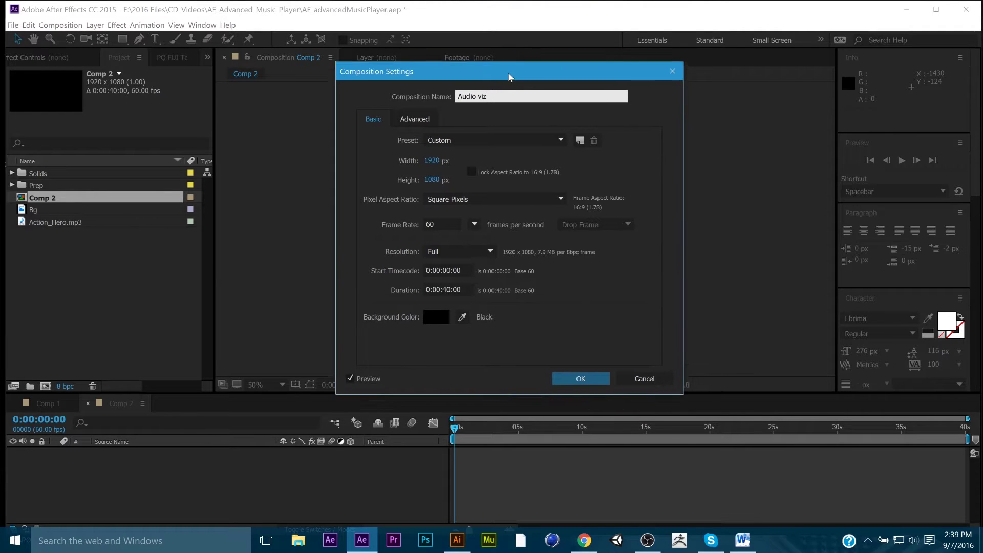
left_click(526, 119)
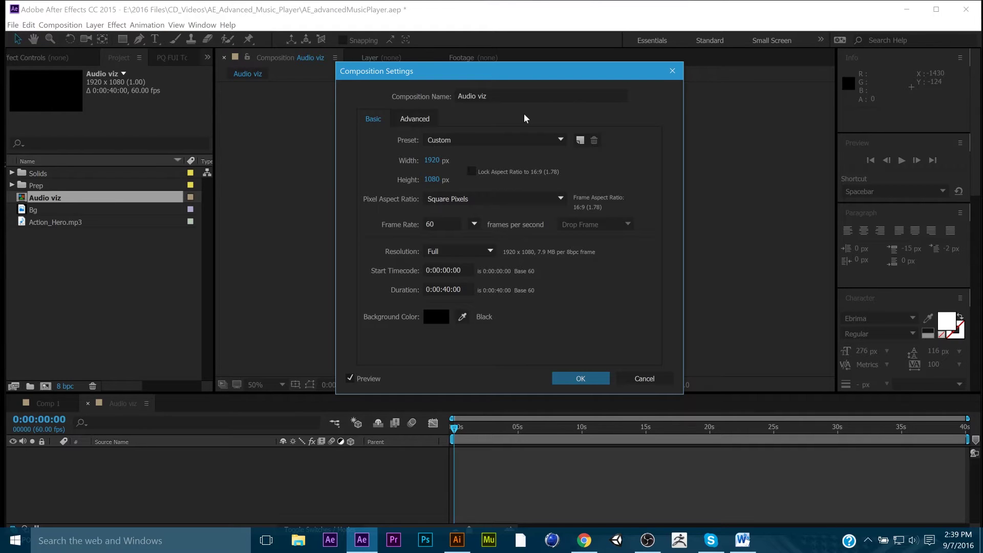
left_click(453, 223)
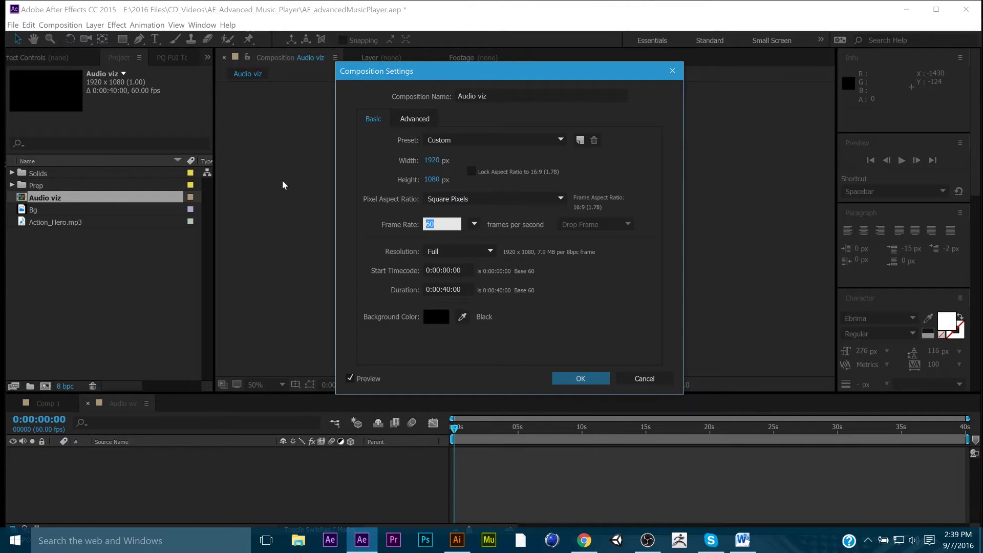
type("30")
left_click(628, 310)
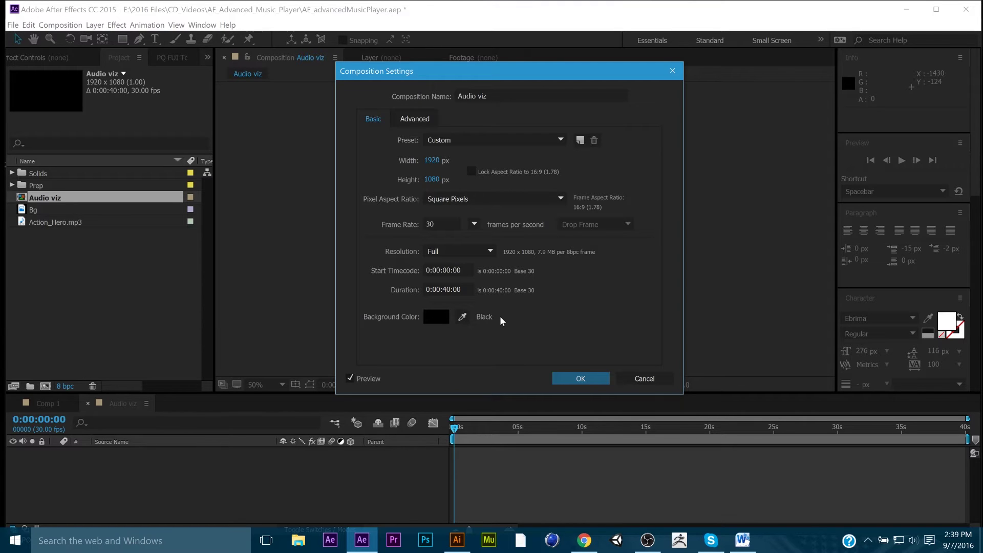
left_click(586, 377)
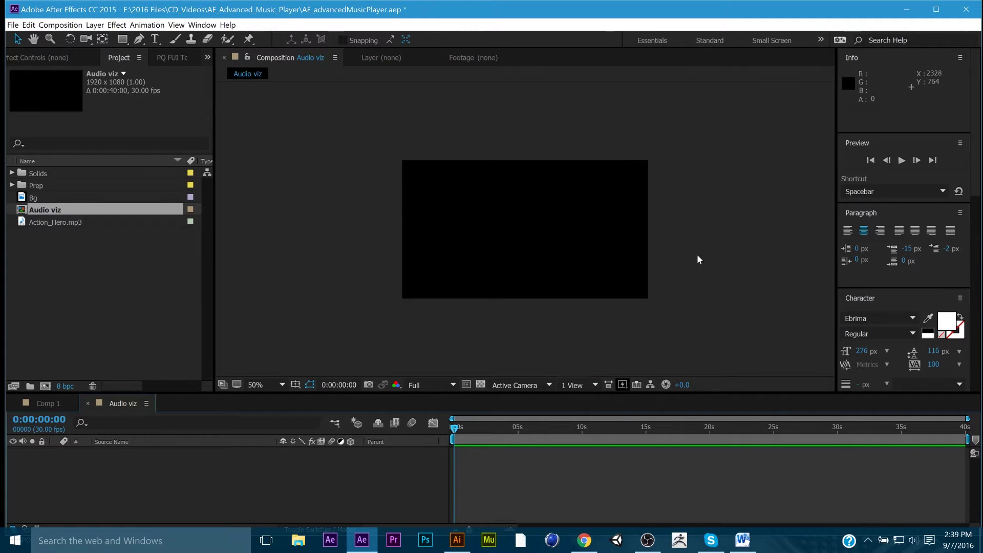
- Add Action_Hero.mp3 to Audio viz as an audio layer and briefly preview it
left_click(60, 224)
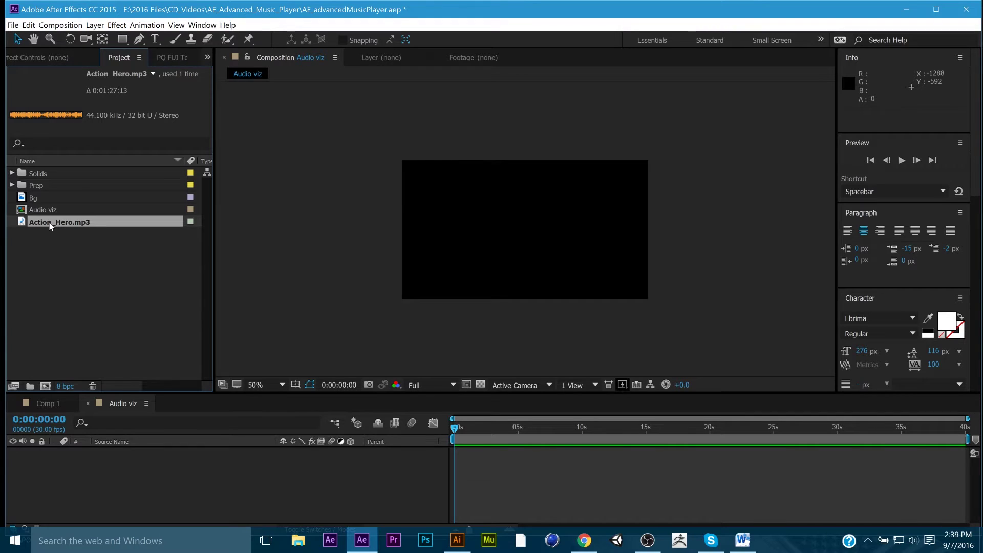
left_click_drag(50, 225, 489, 235)
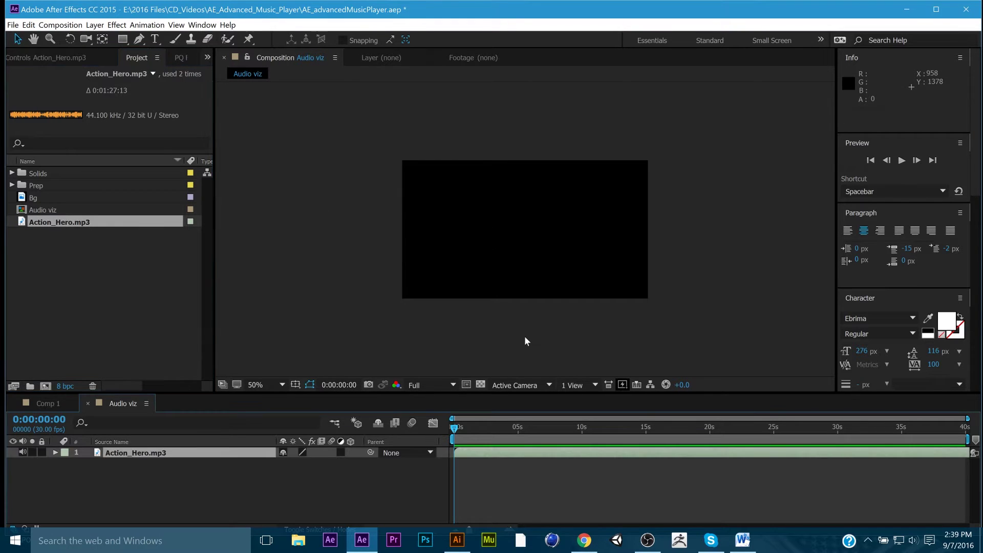
key("space")
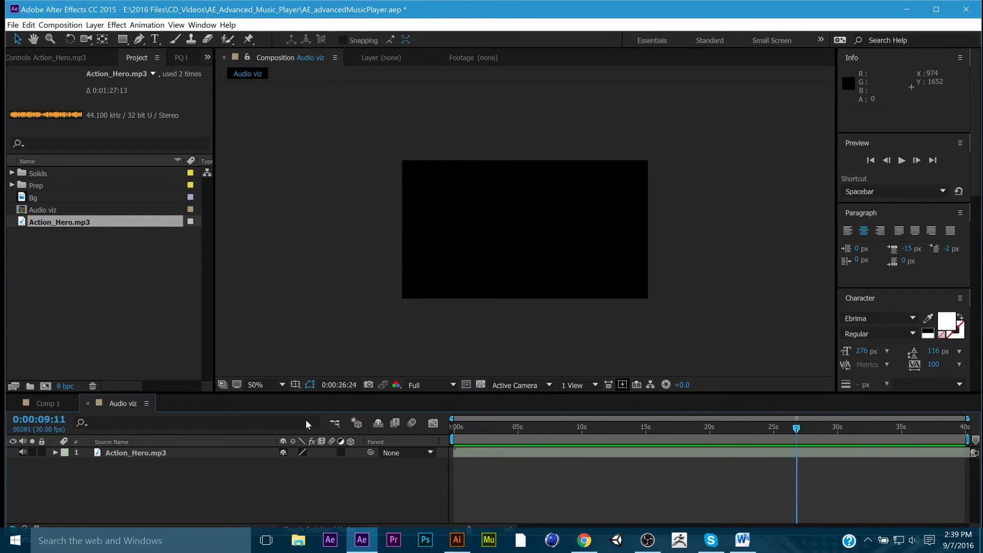
key("space")
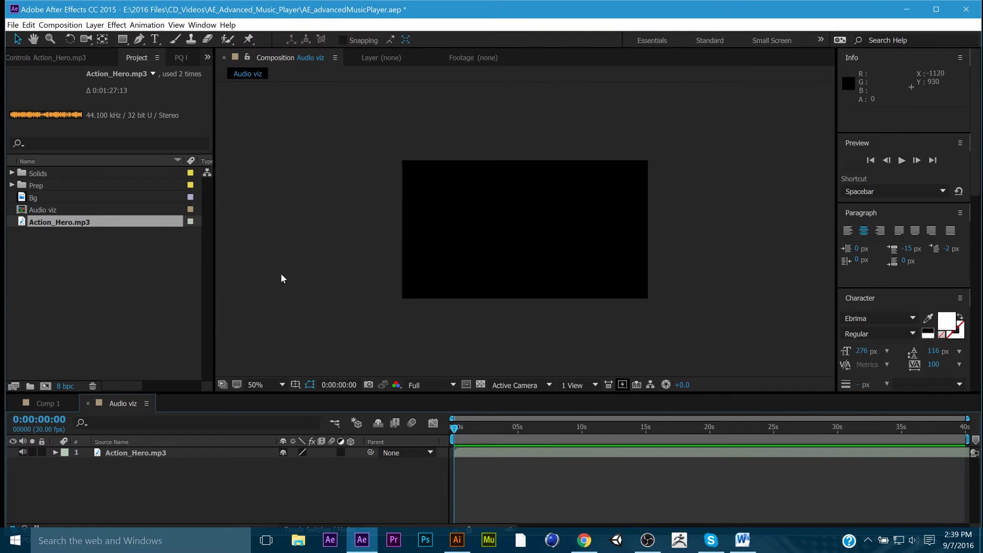
left_click(133, 299)
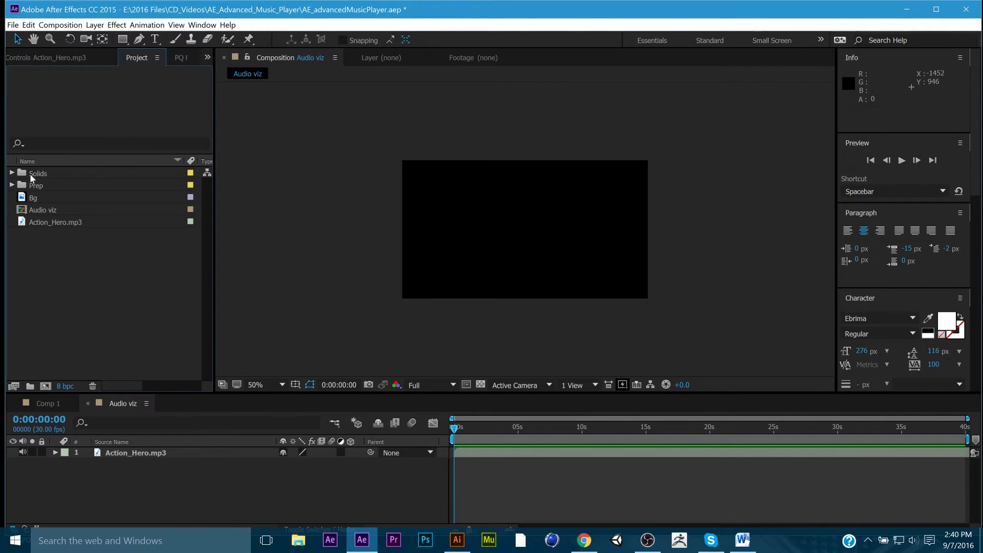
- Place the Bg starry image in Audio viz, scaled to about 53% and moved to fill the frame
left_click(34, 200)
left_click_drag(33, 197, 525, 310)
mouse_move(731, 201)
left_mouse_down()
mouse_move(713, 237)
mouse_move(707, 209)
mouse_move(709, 272)
mouse_move(707, 215)
mouse_move(704, 224)
mouse_move(720, 209)
left_mouse_up()
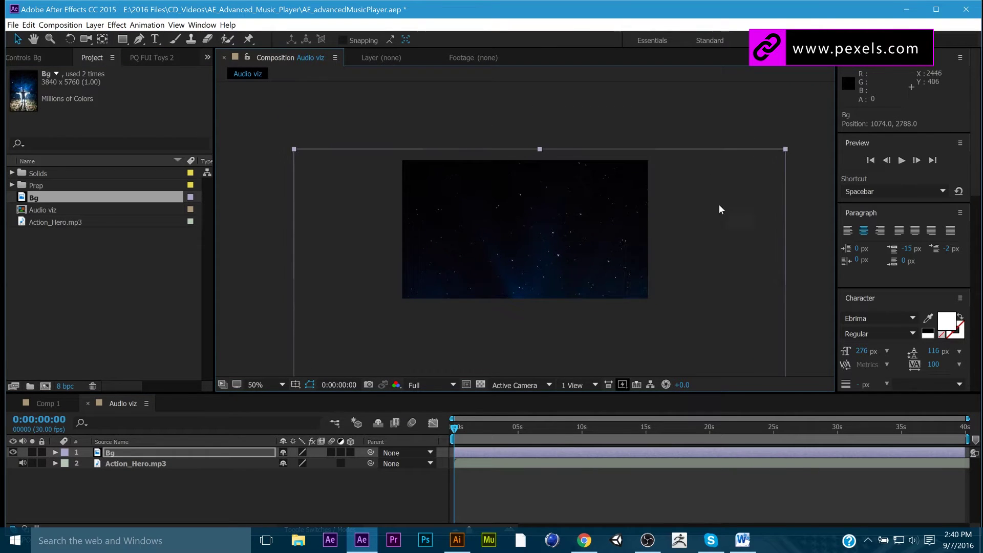
left_click_drag(786, 149, 671, 229)
left_click_drag(638, 340, 649, 156)
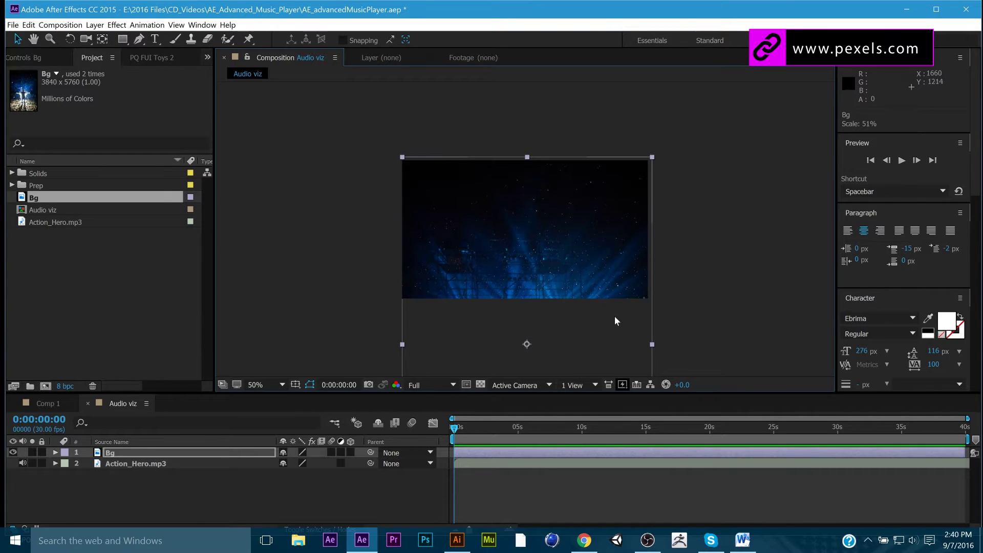
left_click(716, 273)
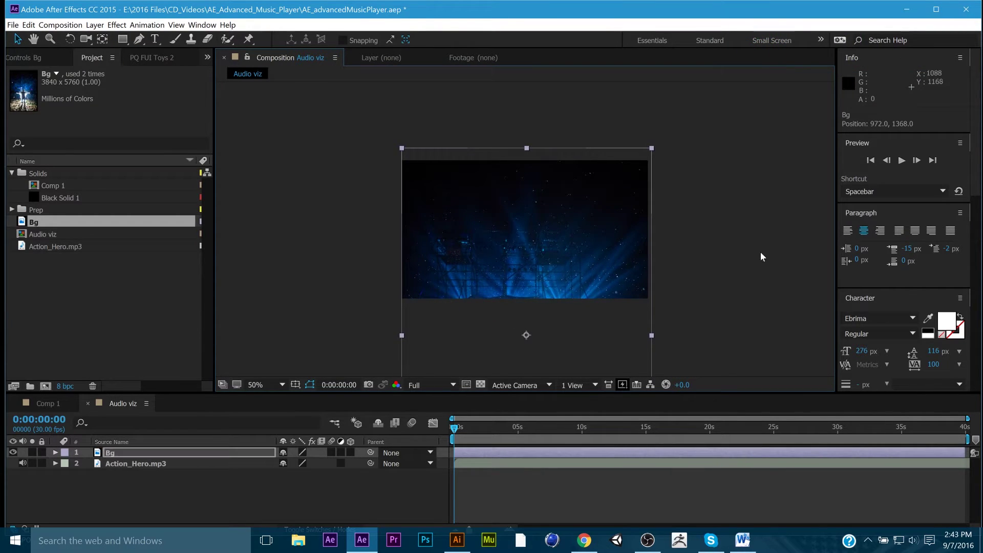
- Search Effects & Presets for 'blur' and apply Gaussian Blur to the Bg layer
scroll(901, 225, "down", 3)
scroll(899, 211, "down", 5)
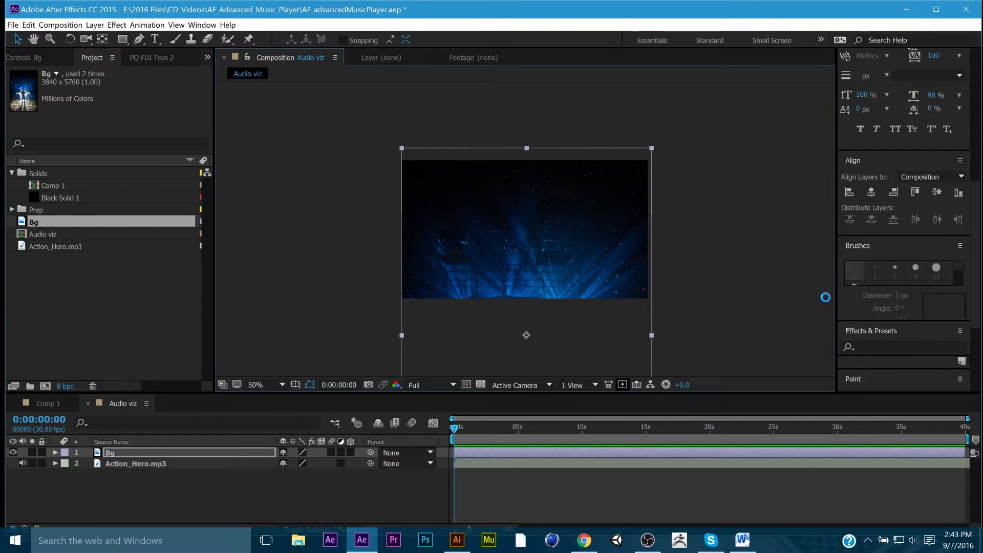
left_click(883, 200)
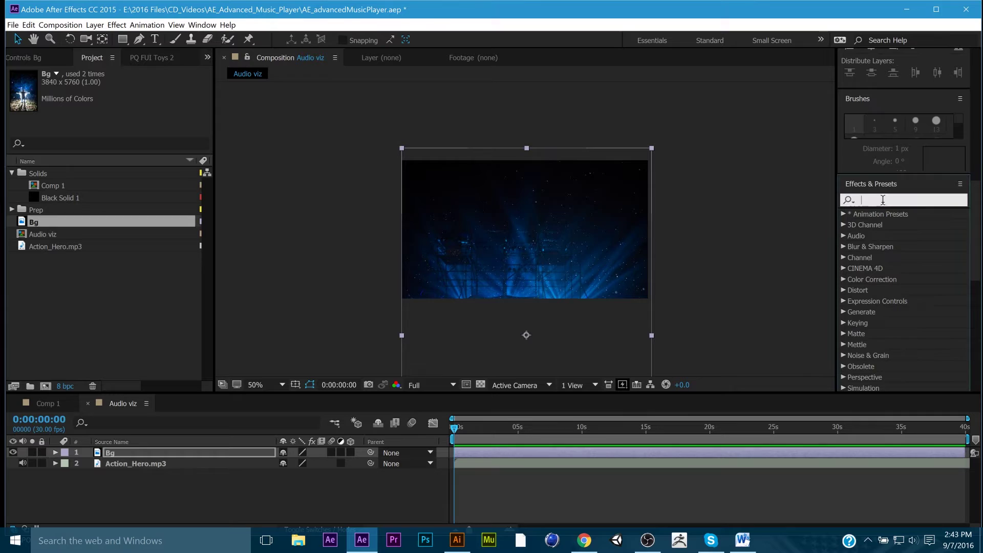
type("blur")
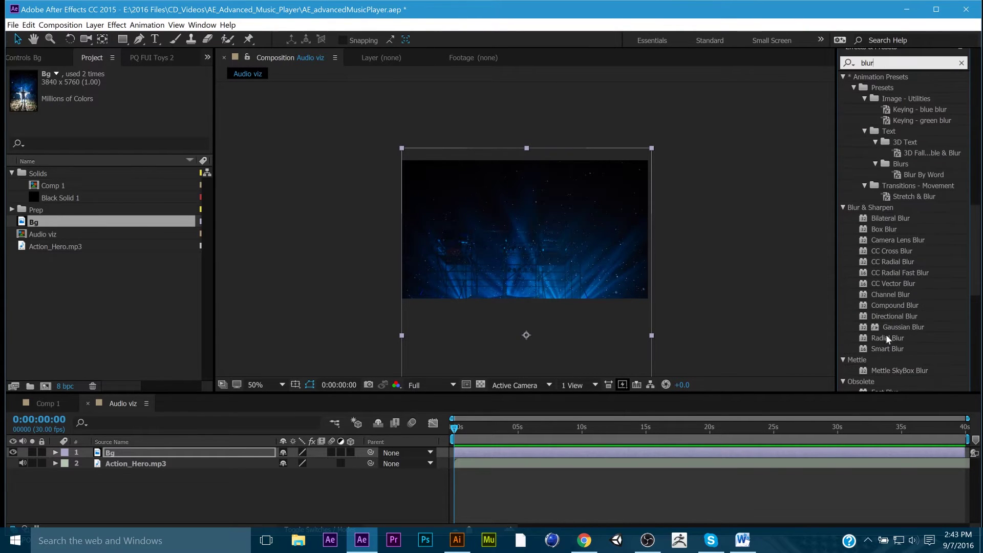
left_click_drag(911, 327, 553, 251)
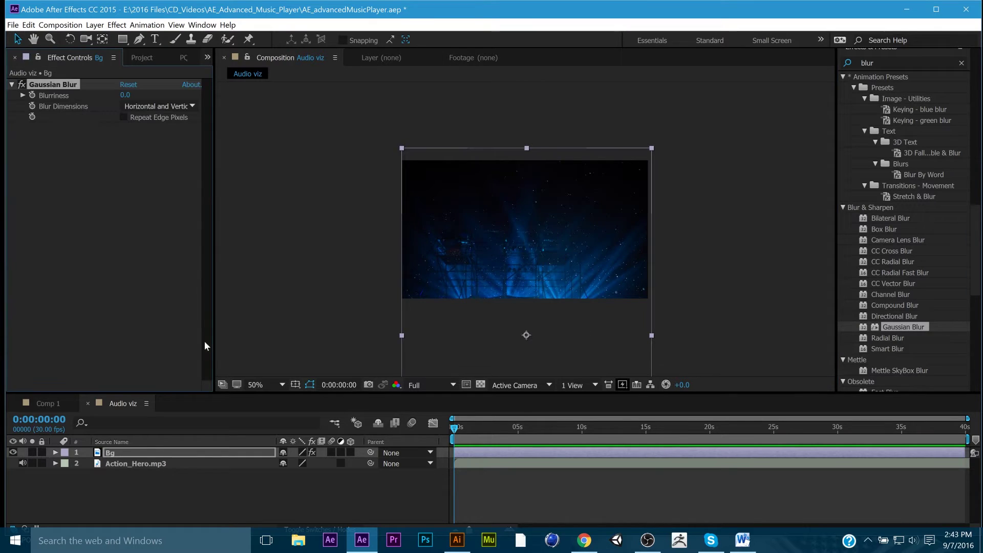
- Set the Bg layer's Gaussian Blur Blurriness to 25 to soften the stars
left_click_drag(125, 95, 135, 96)
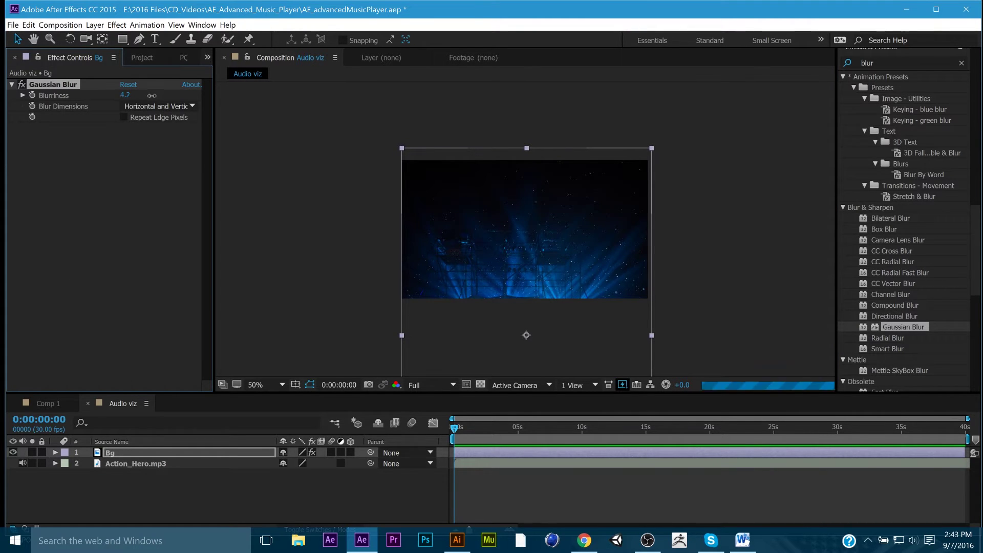
left_click_drag(151, 95, 301, 97)
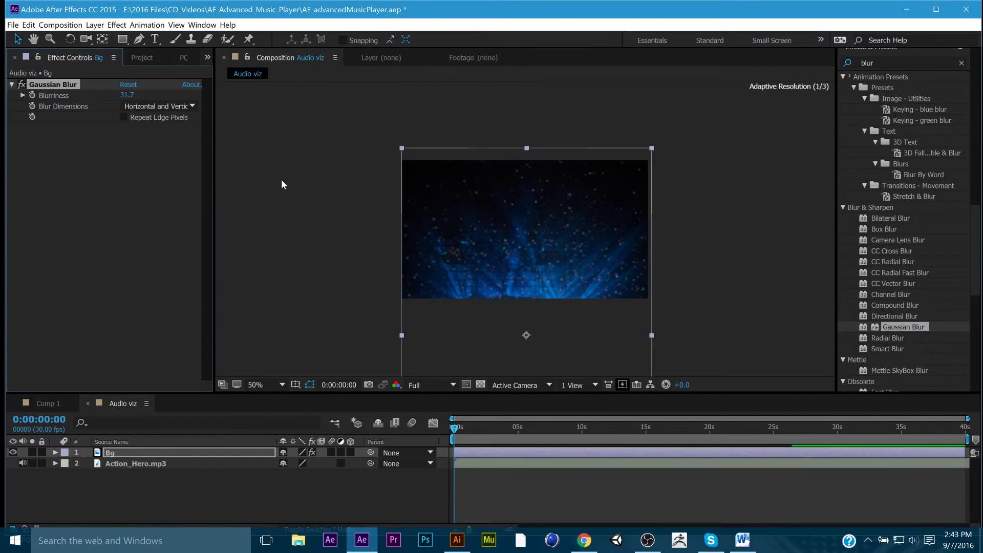
left_click(279, 219)
key("period")
key("period")
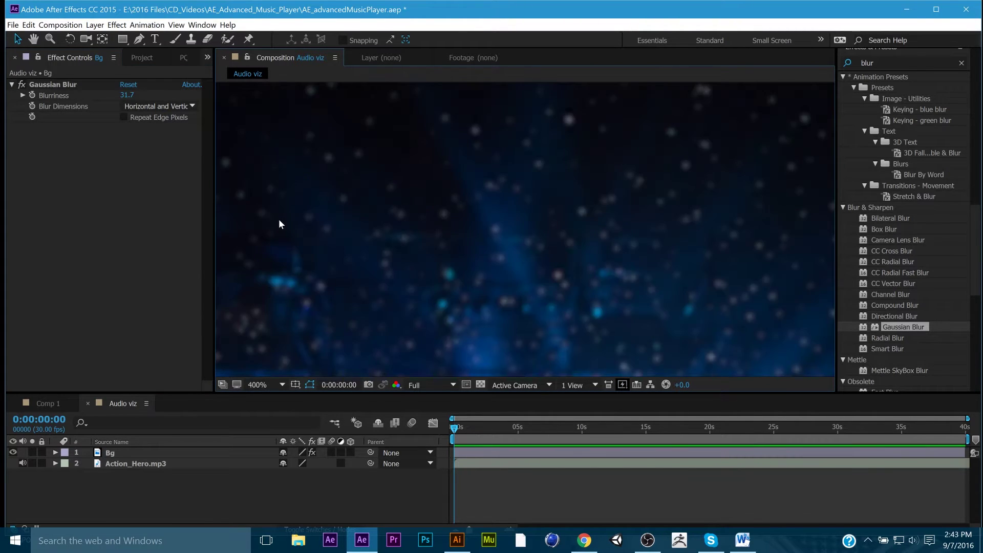
key("comma")
key("comma")
key("period")
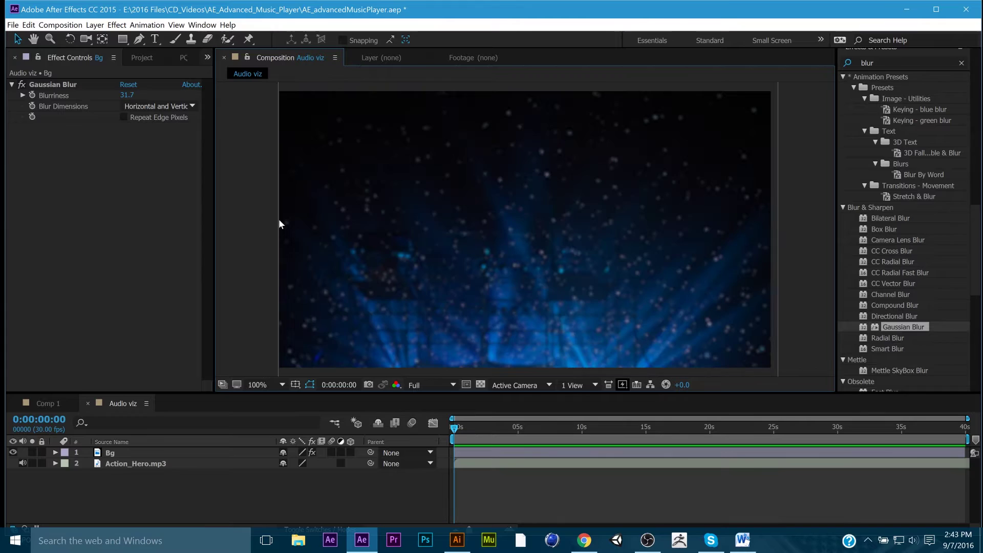
key("comma")
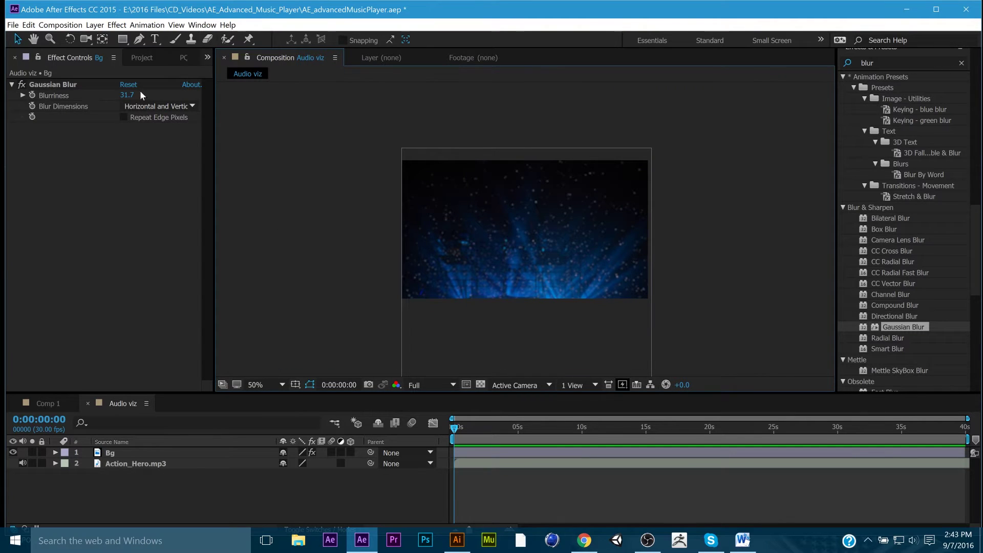
left_click(126, 95)
type("20")
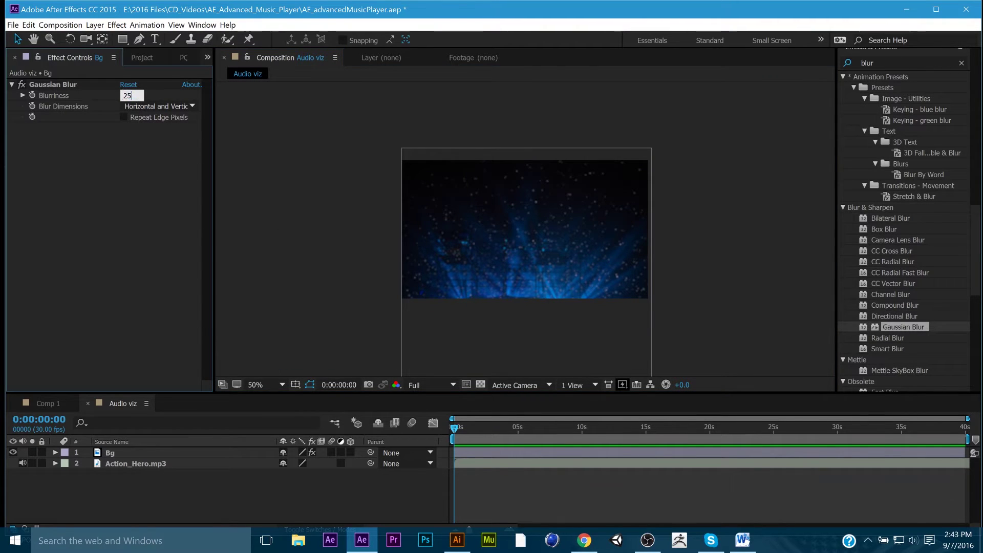
key("Return")
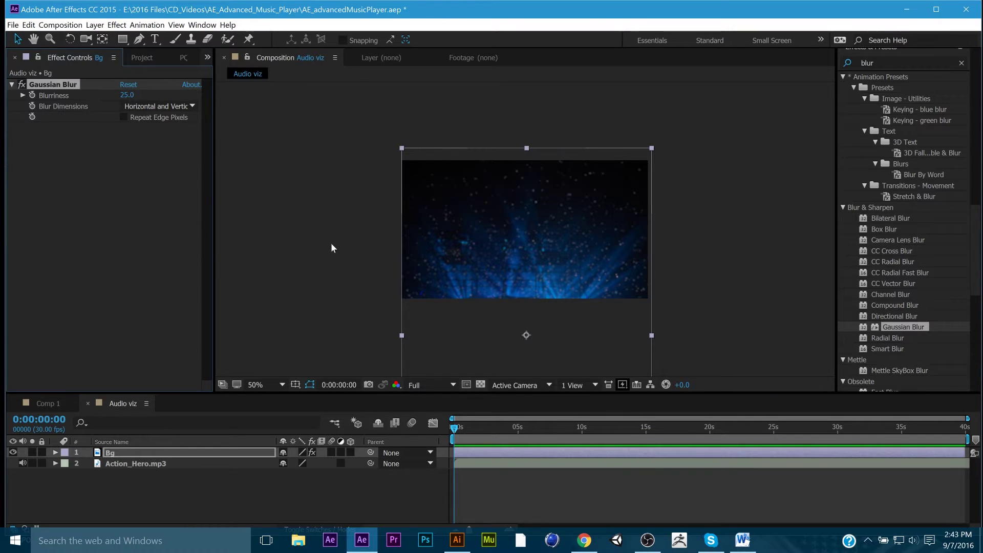
- Add the Black Solid 1 project item to Audio viz above the Bg layer
left_click(323, 306)
left_click(141, 58)
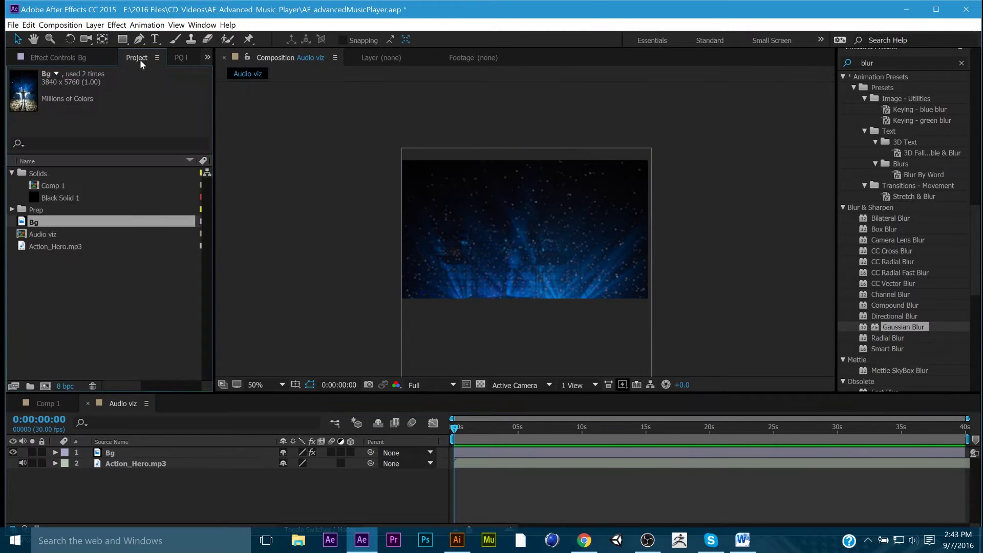
left_click(64, 199)
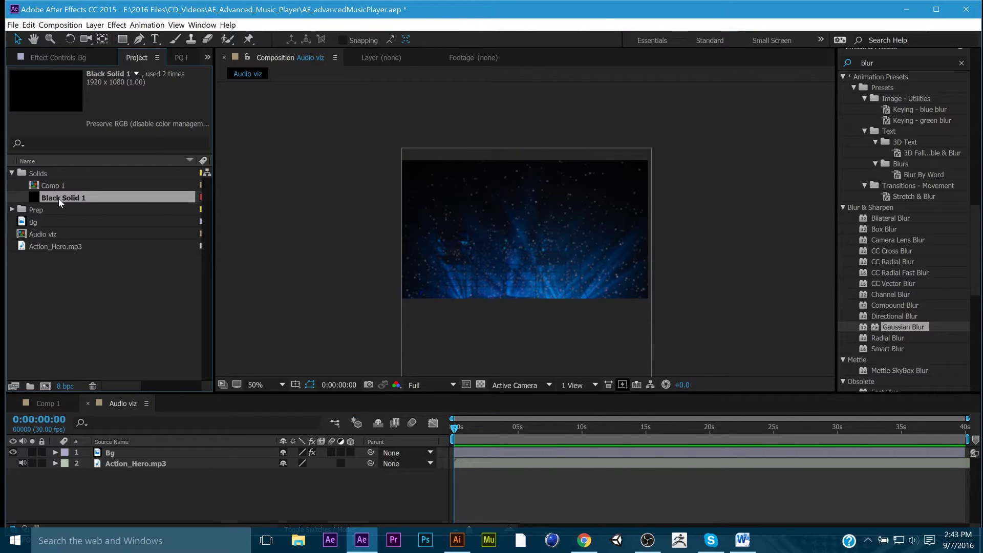
left_click_drag(58, 198, 526, 226)
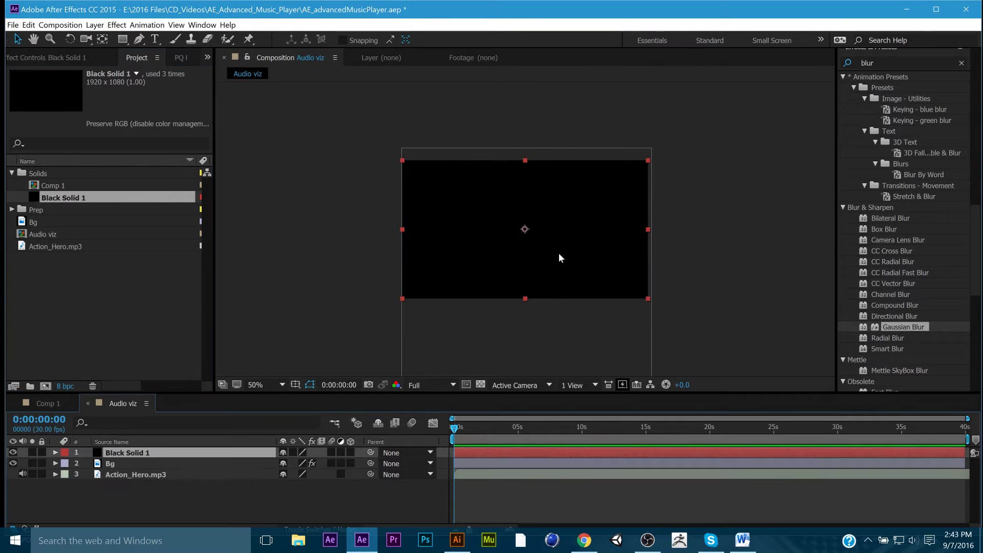
- Lower Black Solid 1's opacity to 60% to darken the starry background
left_click(55, 453)
left_click(66, 464)
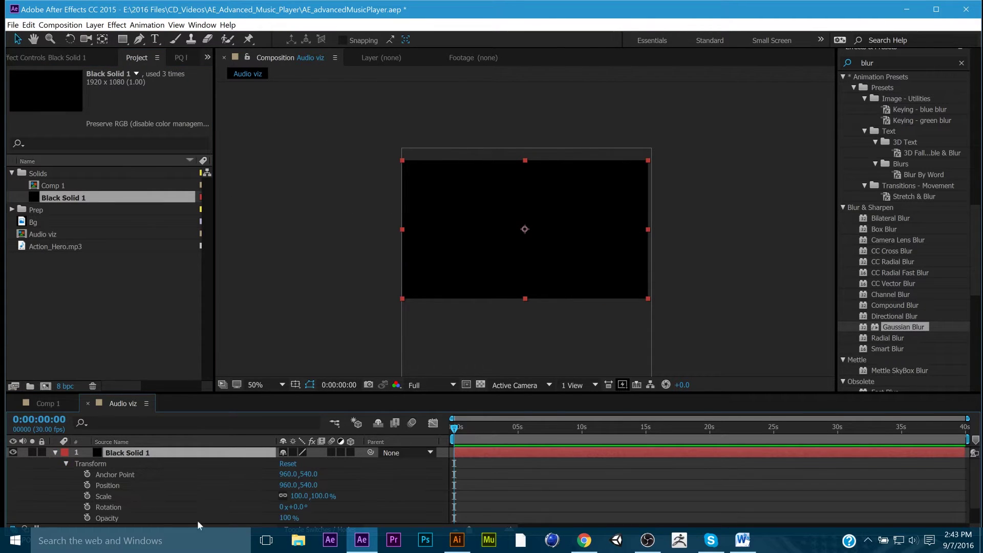
left_click(284, 518)
type("60")
key("Return")
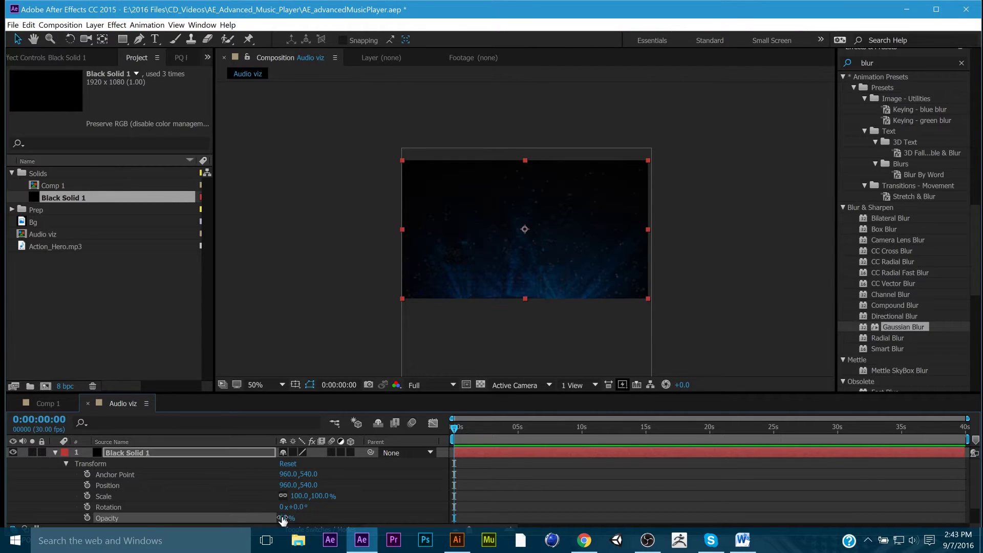
left_click(330, 297)
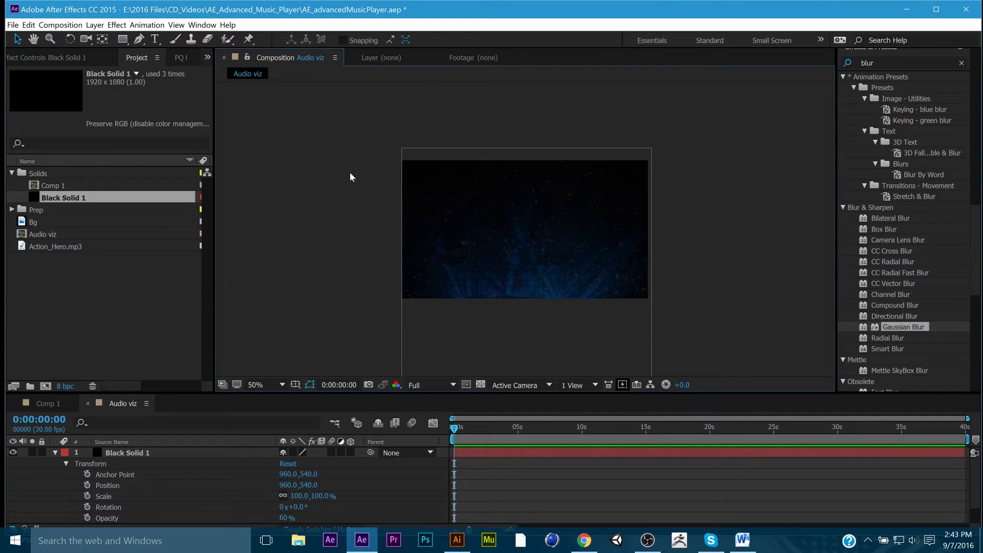
left_click(144, 453)
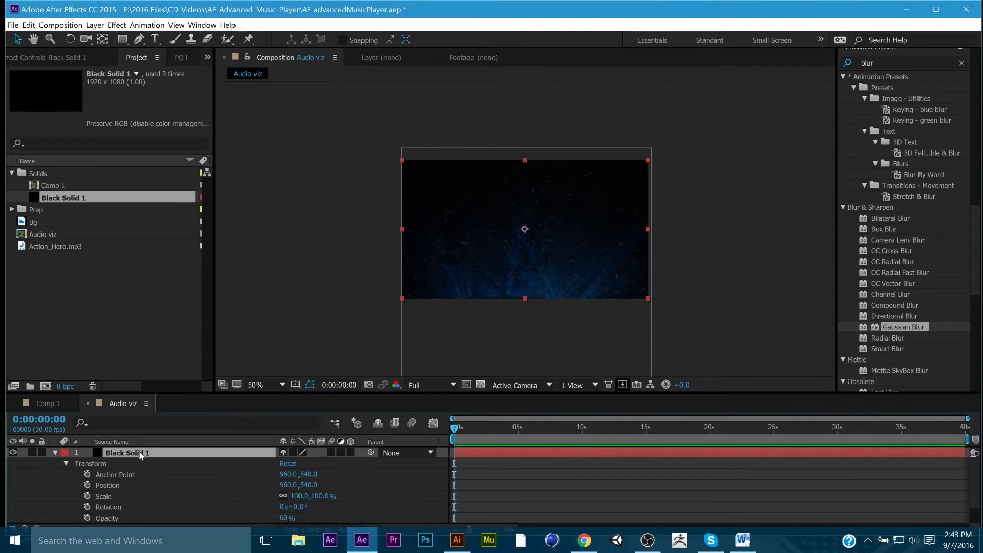
- Create a new solid layer with colour #000000 via Layer > New > Solid
left_click(95, 25)
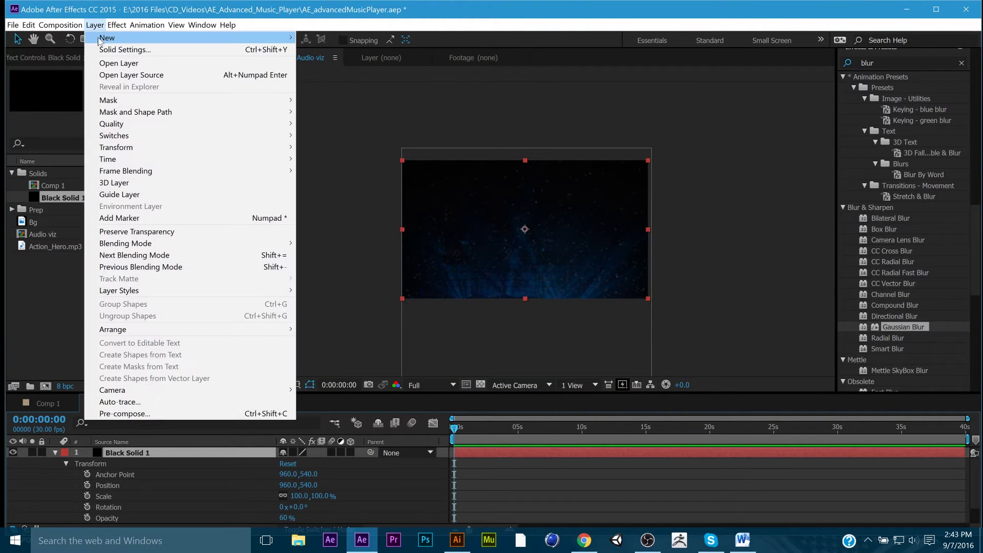
mouse_move(102, 41)
left_click(395, 50)
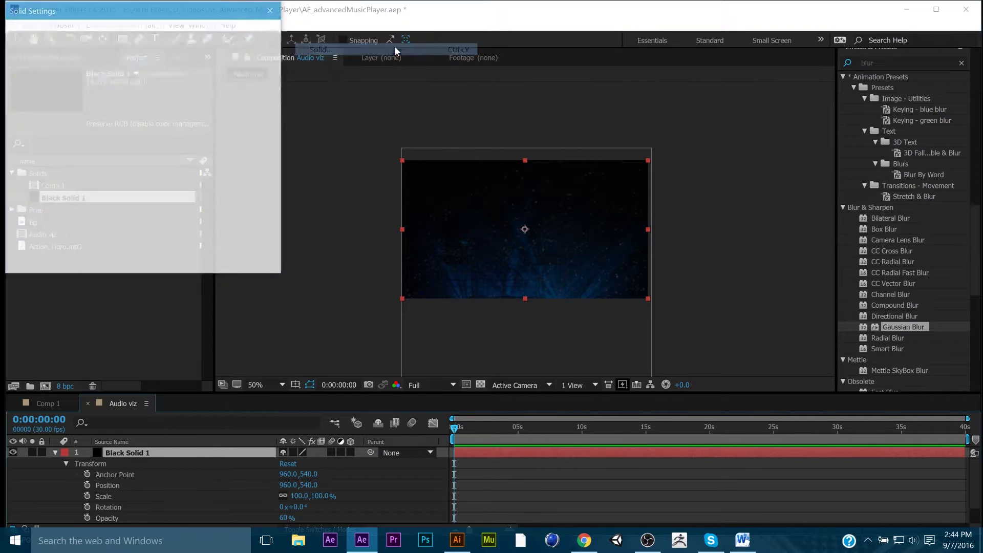
left_click(130, 227)
type("000000")
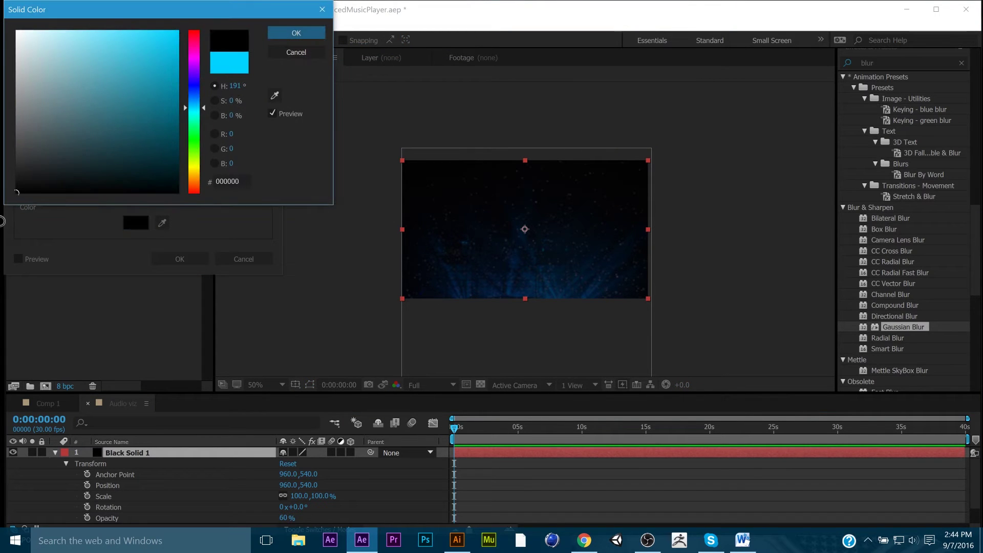
key("Return")
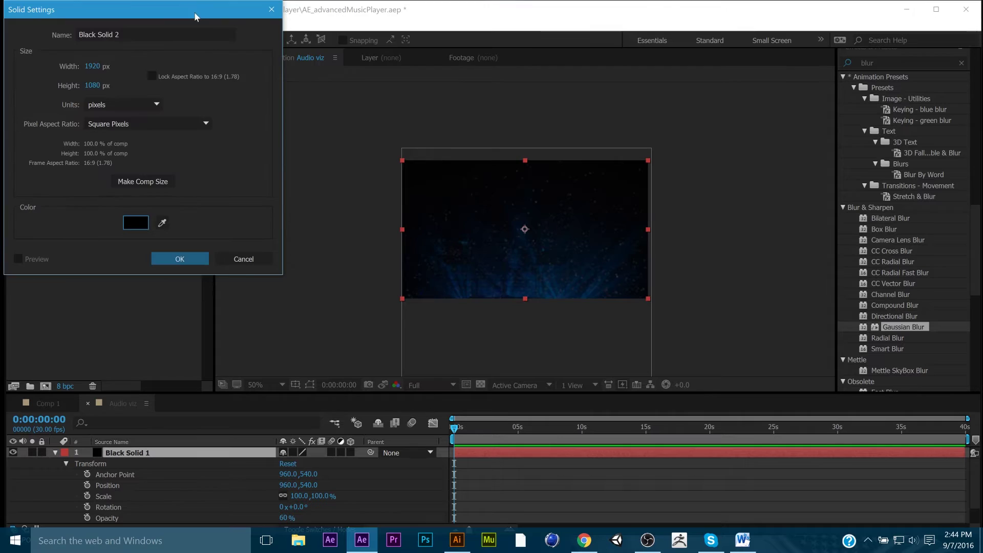
left_click_drag(195, 11, 509, 70)
left_click(494, 320)
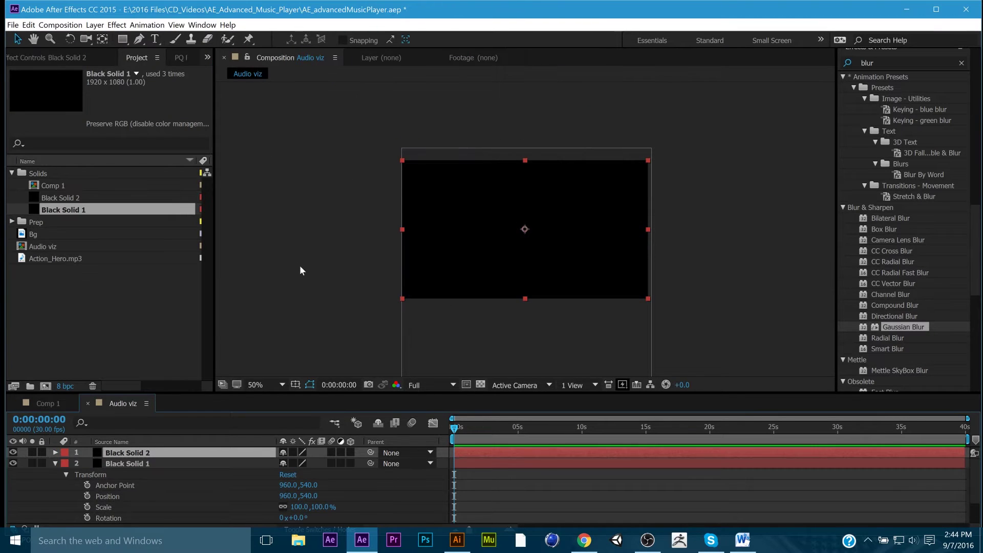
- Replace it with Black Solid 2 from the Project panel and rename the layer Wave form
left_click(119, 453)
key("Delete")
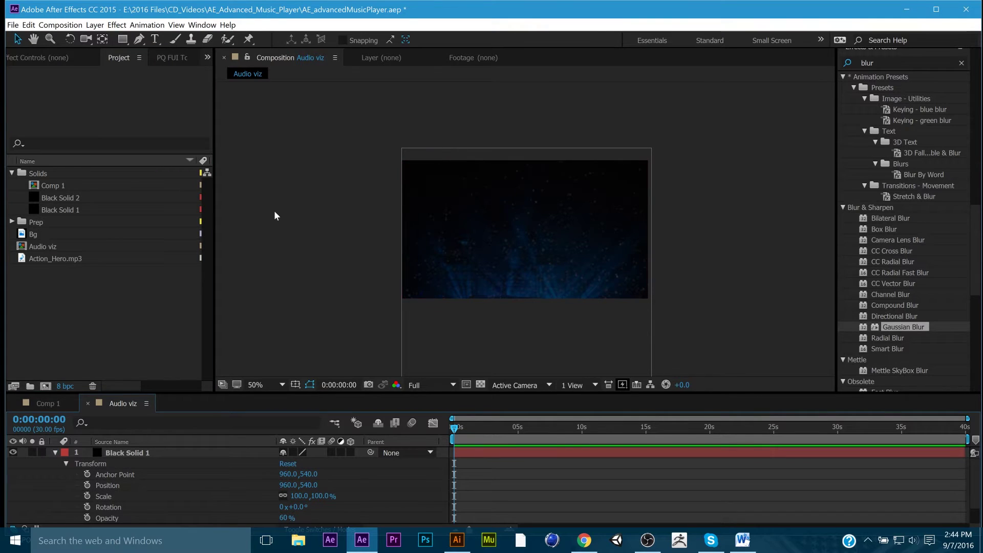
left_click(57, 200)
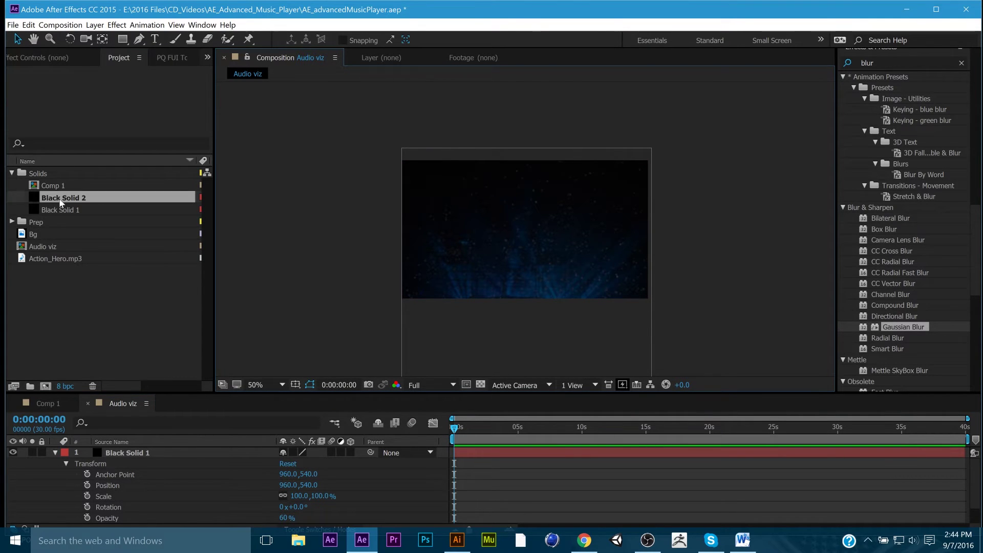
left_click_drag(56, 197, 526, 232)
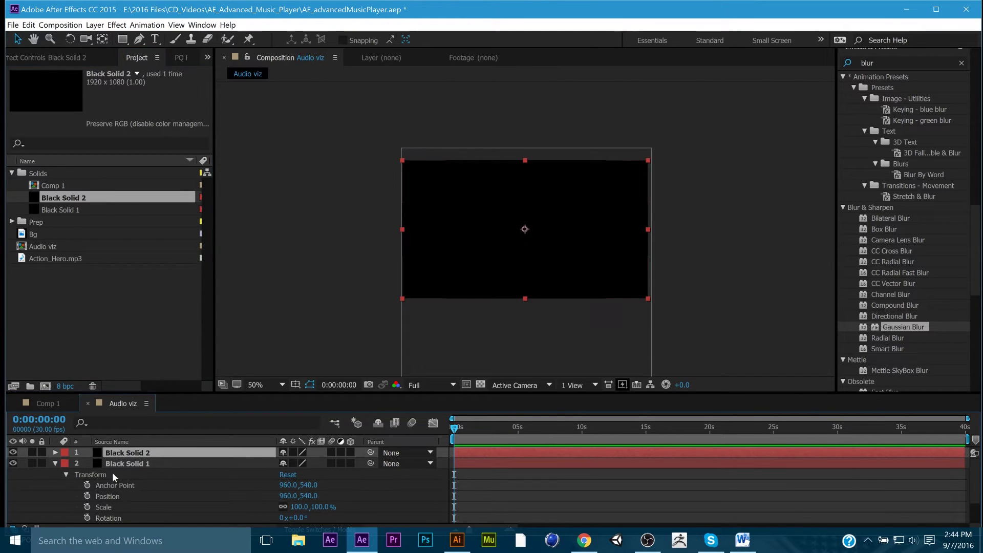
key("Return")
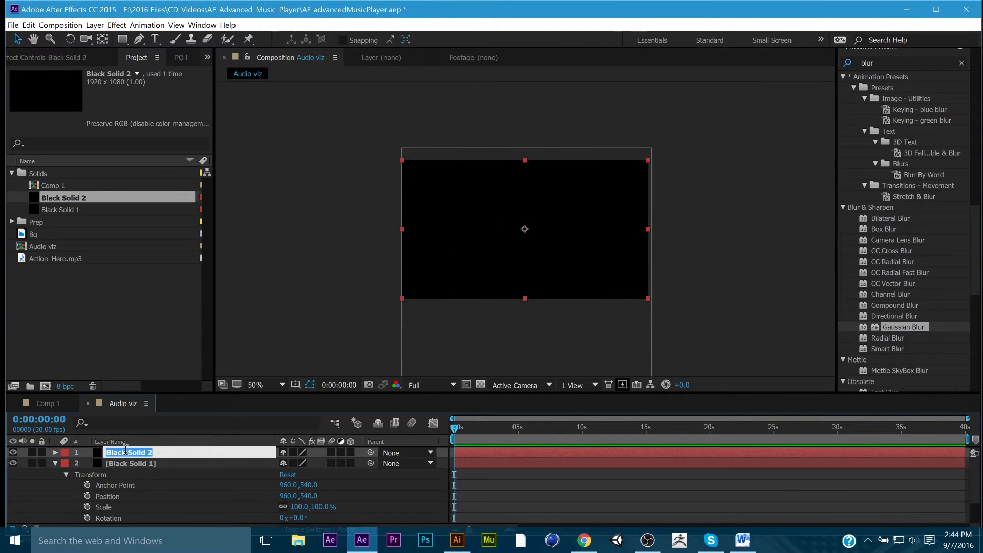
type("Wave form")
key("Return")
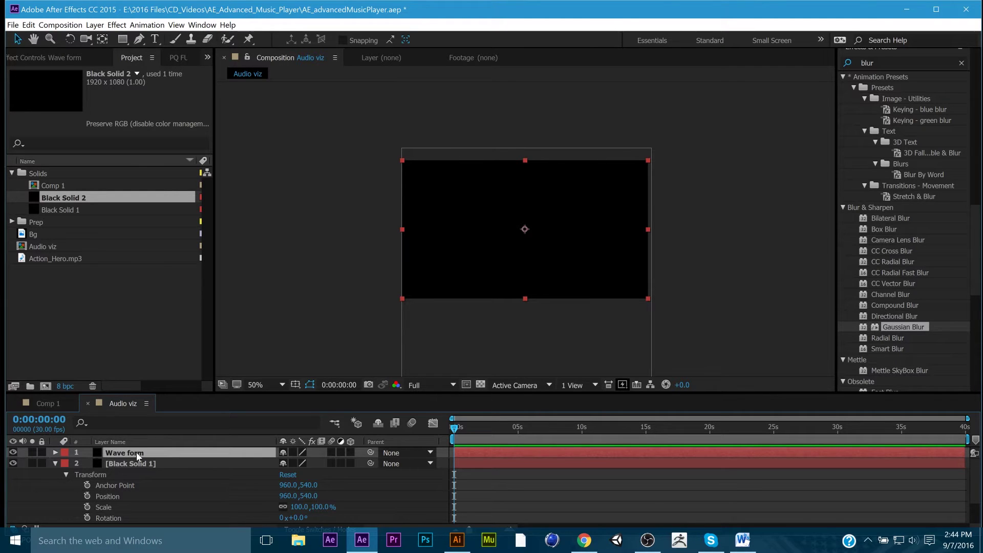
- Search Effects & Presets for 'audio' and apply Audio Spectrum to the Wave form layer
key("Return")
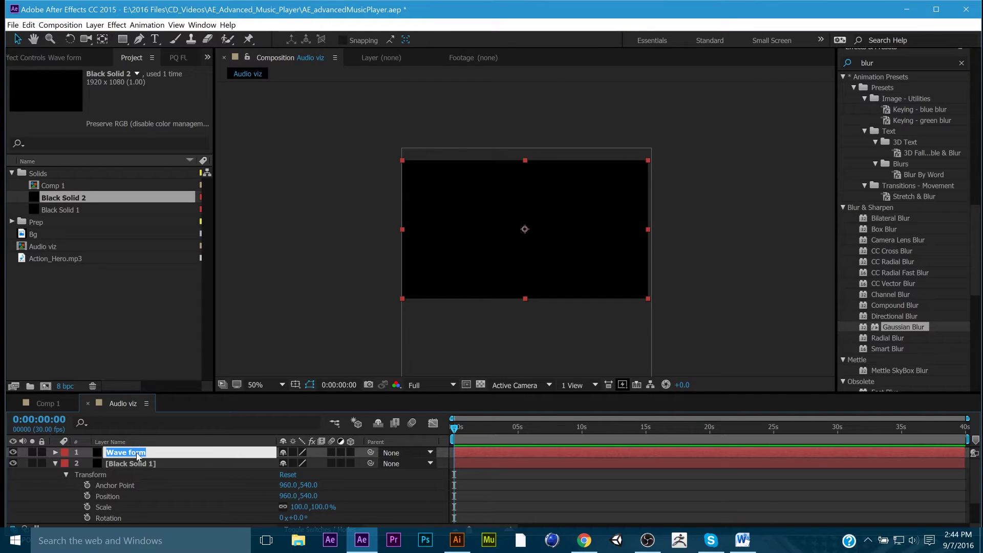
left_click(321, 310)
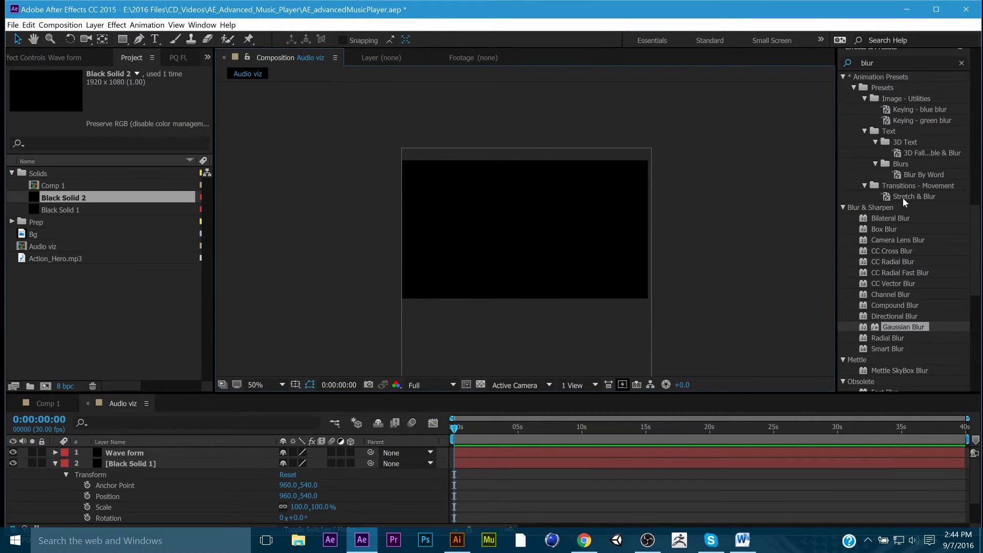
scroll(816, 275, "down", 6)
scroll(881, 257, "up", 5)
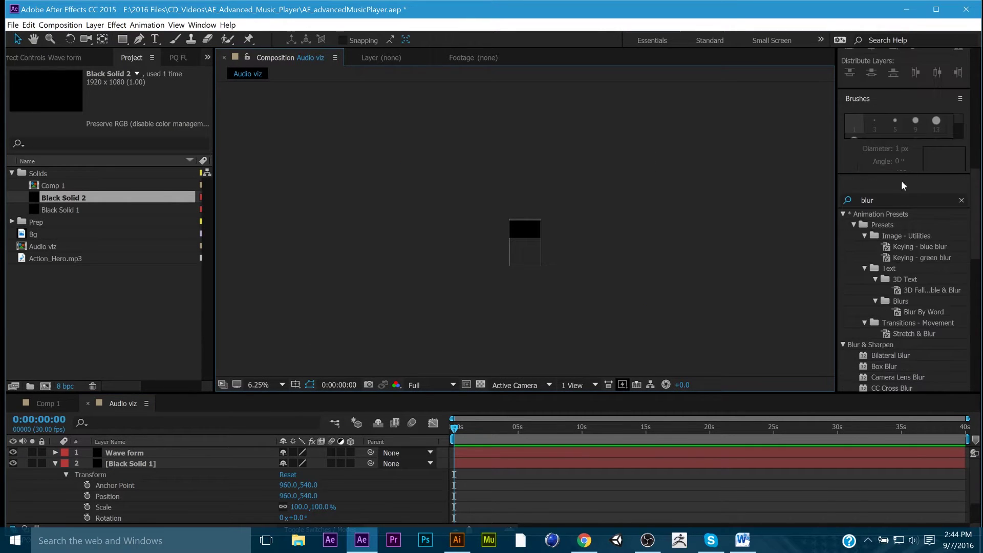
left_click(885, 198)
type("au")
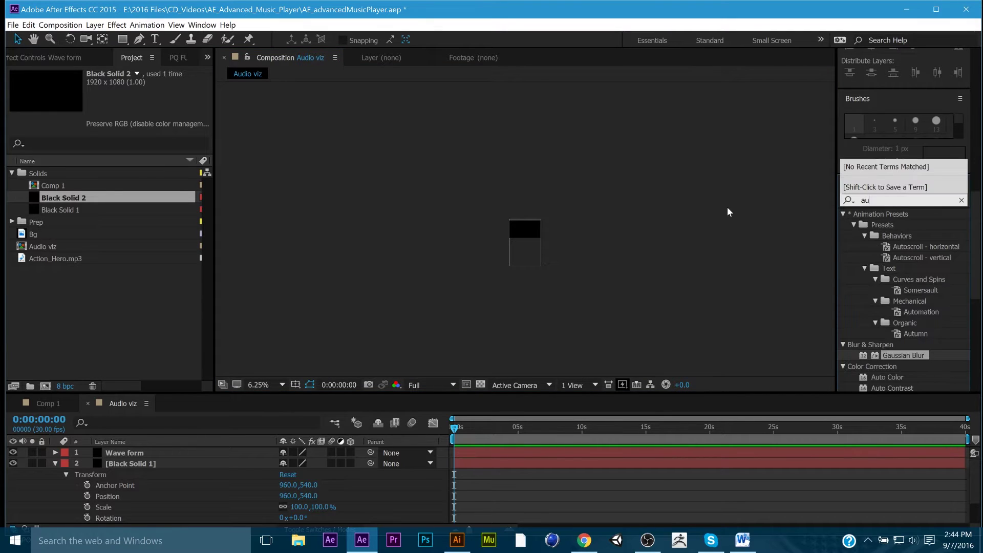
type("dio")
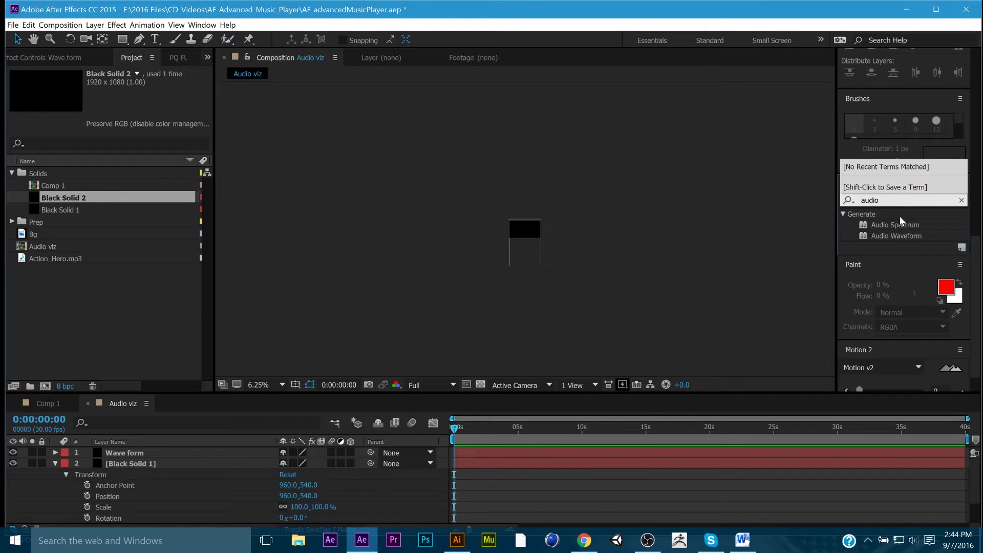
left_click_drag(900, 225, 139, 454)
scroll(571, 287, "up", 6)
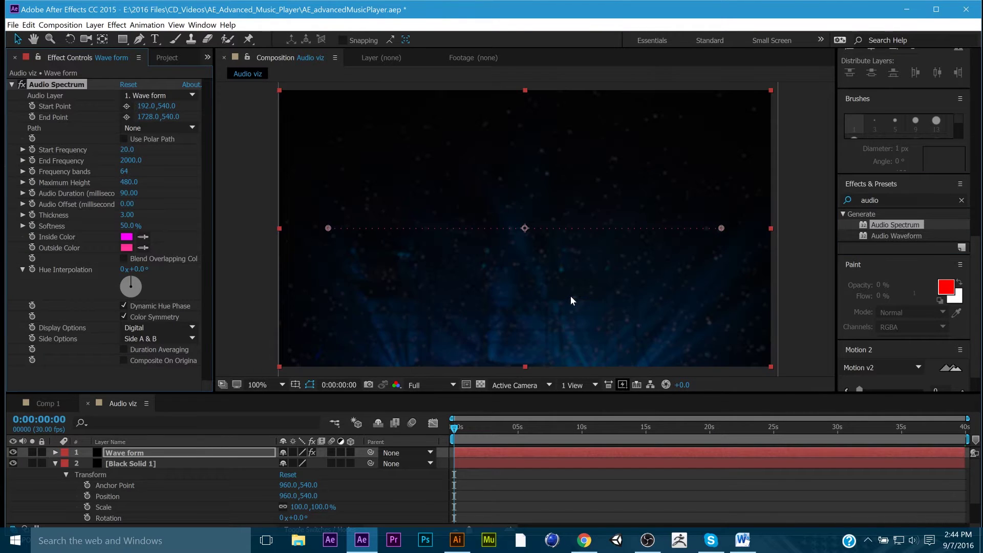
scroll(564, 297, "down", 2)
left_click(713, 235)
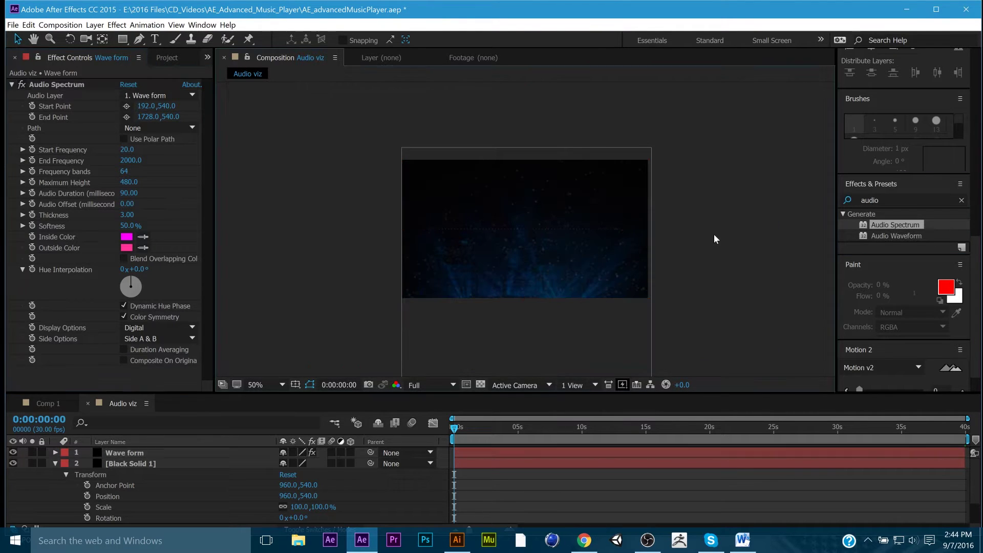
left_click_drag(508, 439, 453, 430)
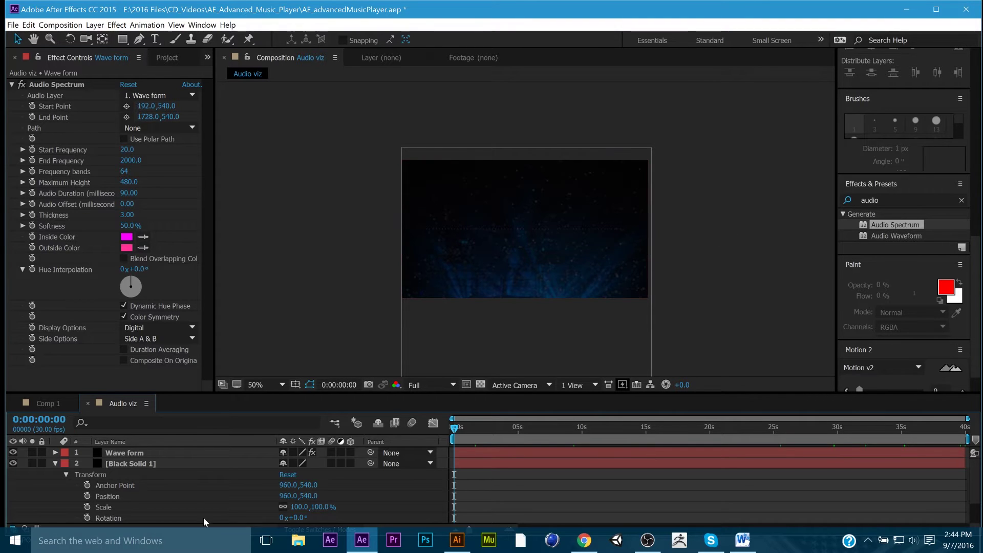
- Set Audio Spectrum's Audio Layer to Action_Hero.mp3 and Maximum Height to 2240, then scrub to preview
left_click(180, 98)
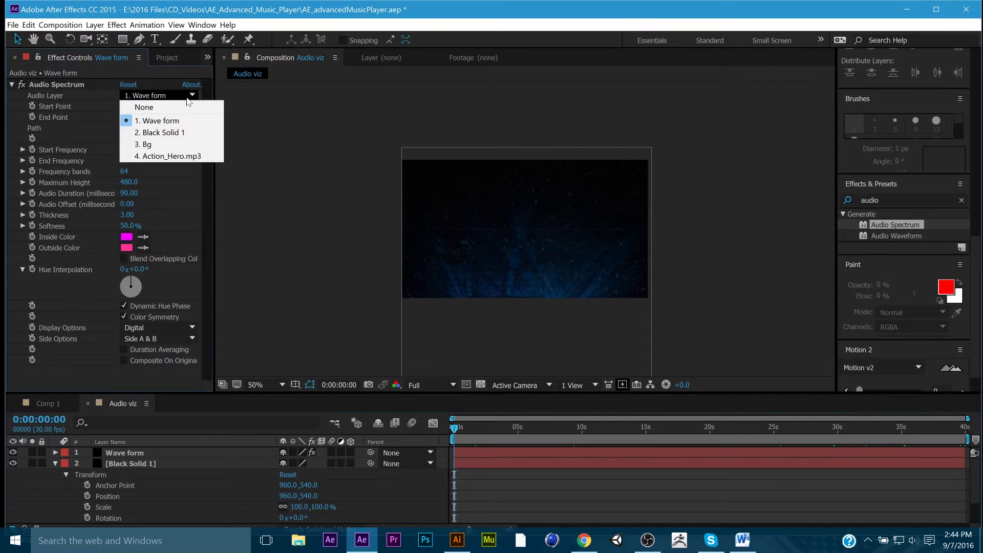
left_click(177, 155)
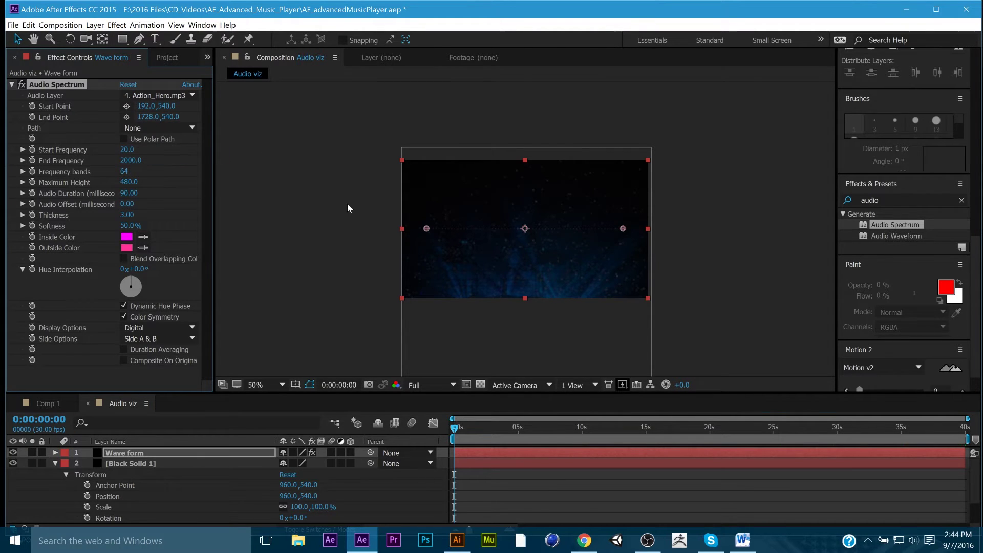
left_click_drag(471, 427, 967, 448)
key("slash")
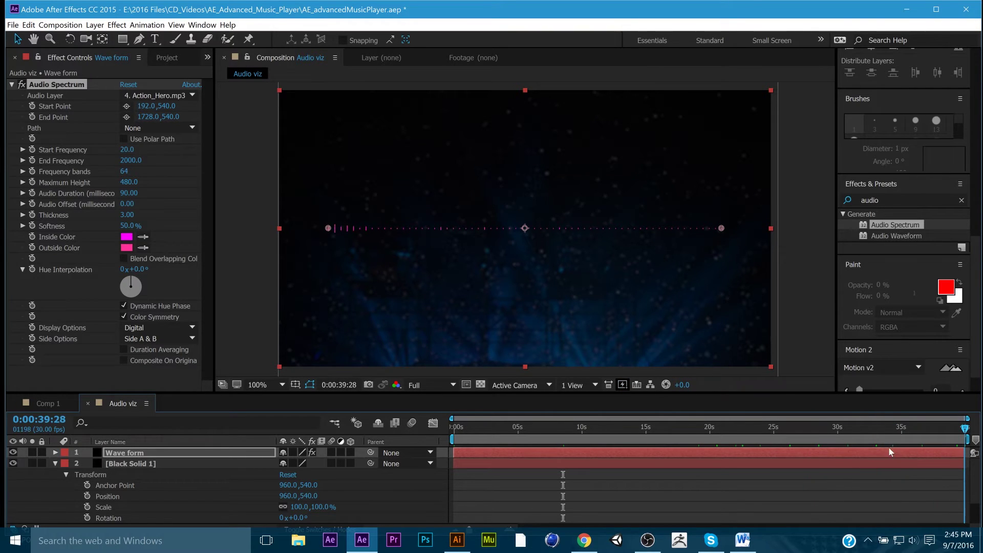
left_click_drag(889, 448, 625, 438)
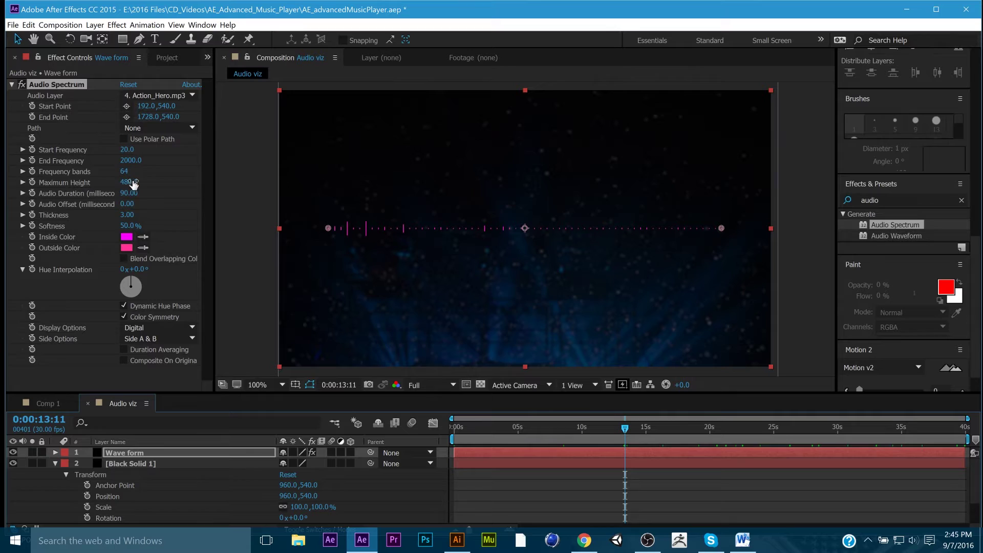
left_click_drag(126, 181, 266, 192)
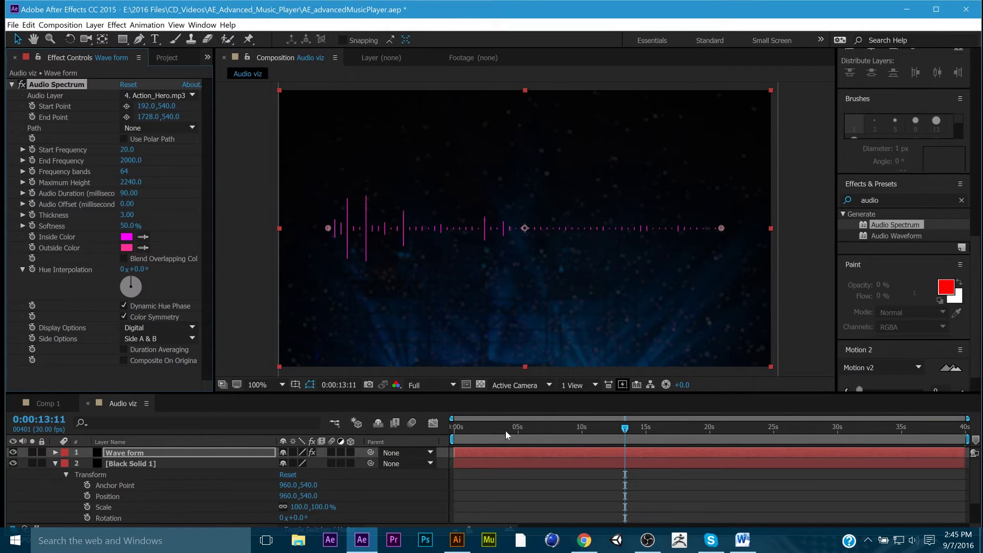
key("Home")
left_click_drag(430, 431, 969, 441)
- Draw a circular ellipse mask centred in the composition on the Wave form layer
left_click(807, 316)
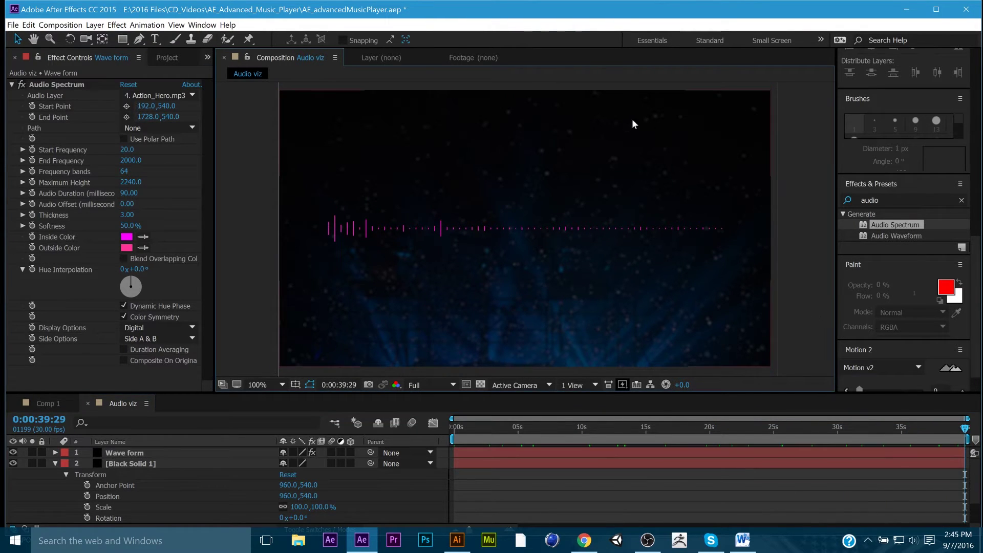
left_click(673, 428)
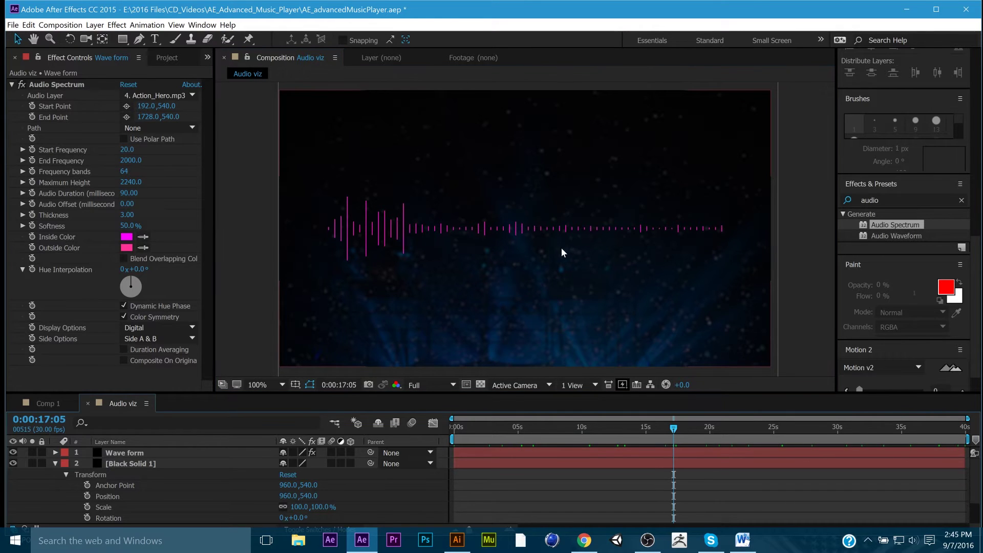
left_click(467, 228)
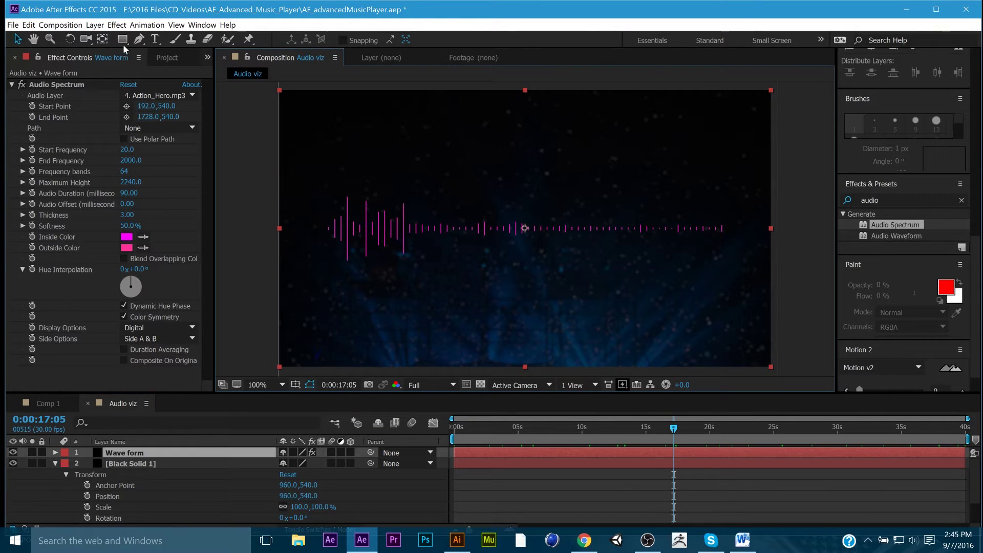
left_click_drag(122, 45, 179, 69)
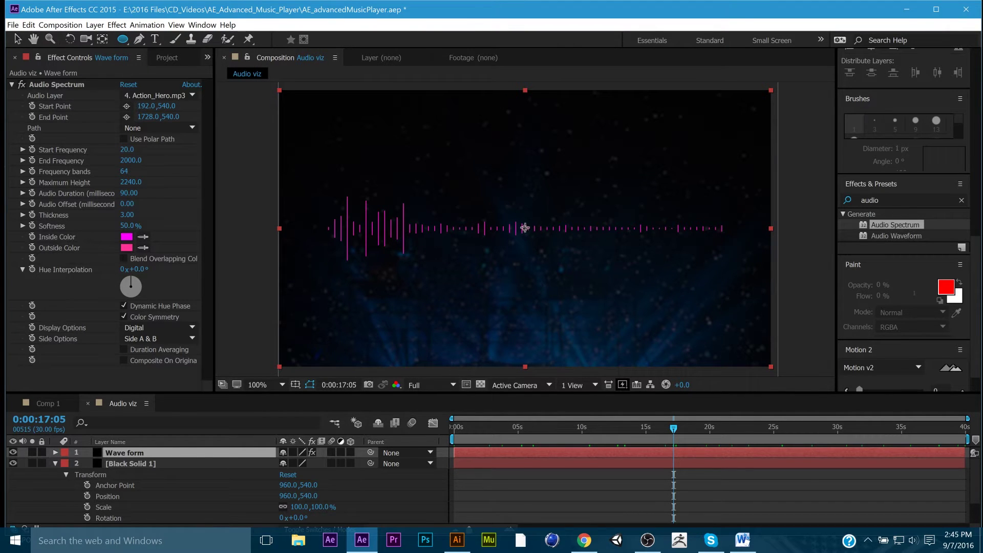
left_click_drag(525, 227, 525, 227)
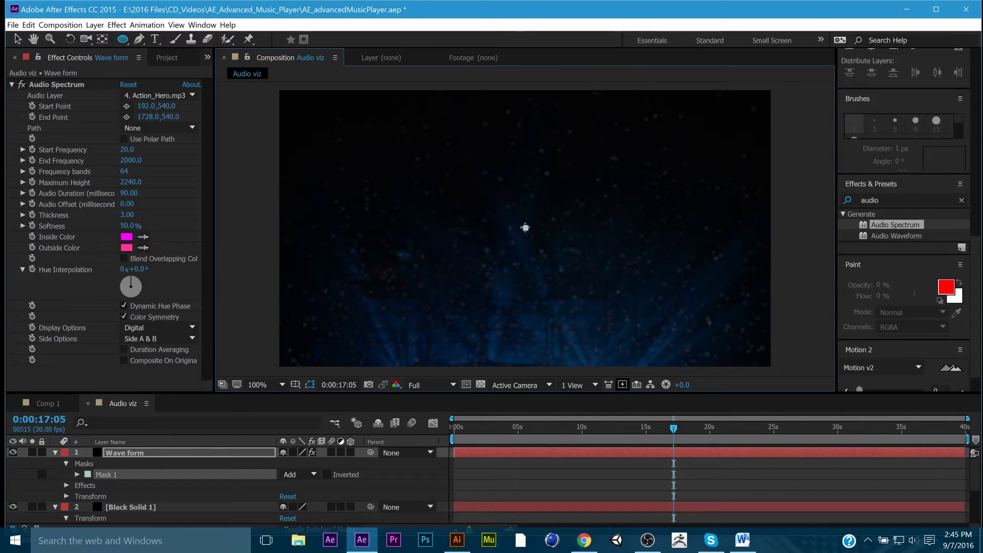
left_click_drag(525, 228, 542, 322)
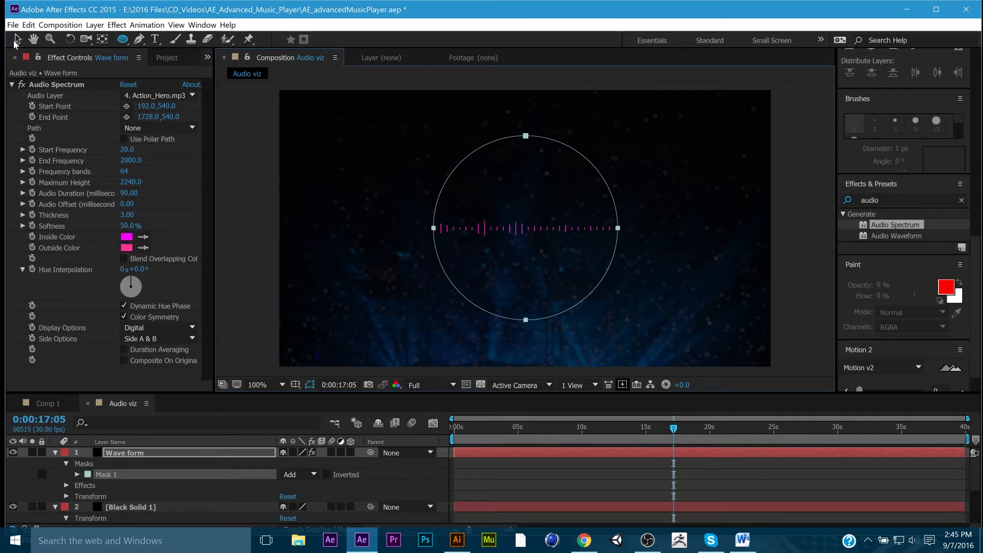
- Change Mask 1's mode from Add to None so it no longer clips the spectrum
left_click(17, 39)
left_click(619, 250)
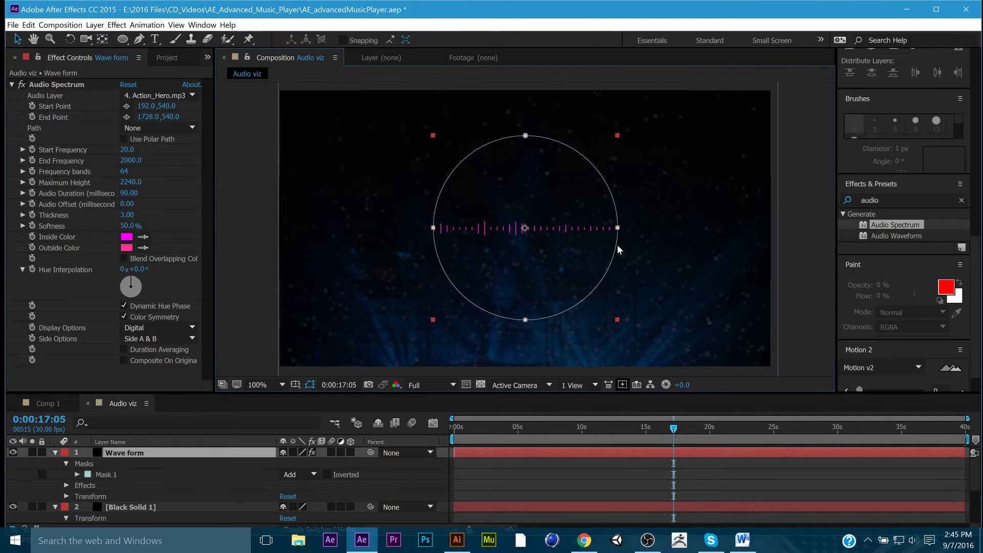
left_click(304, 475)
left_click(304, 393)
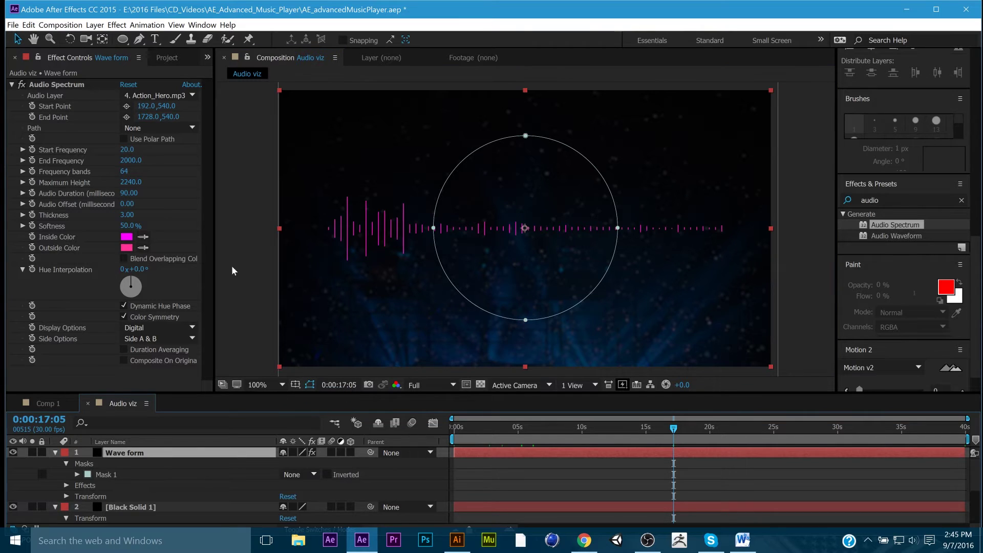
left_click(149, 449)
- Set Audio Spectrum's Path to Mask 1 and preview the pink ring from the start
left_click(149, 127)
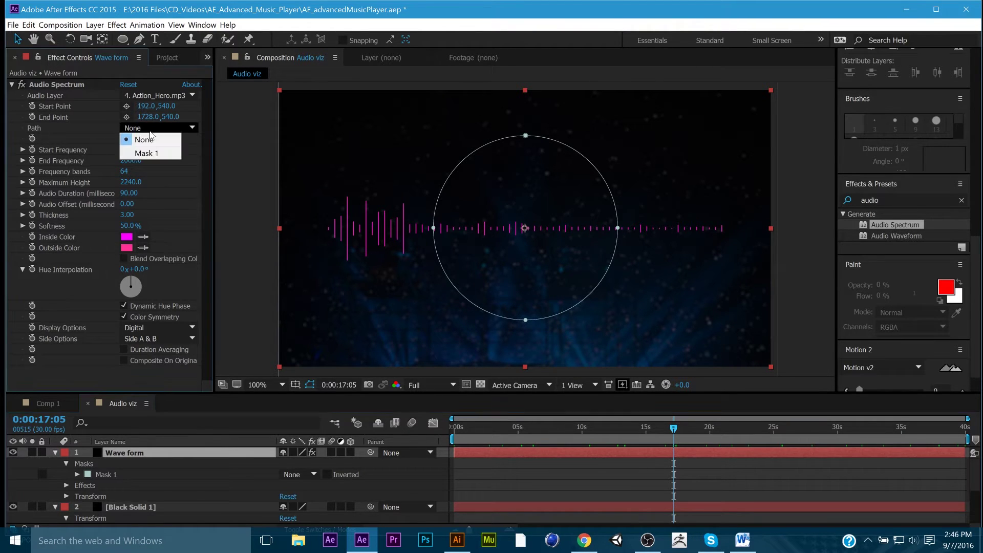
left_click(156, 153)
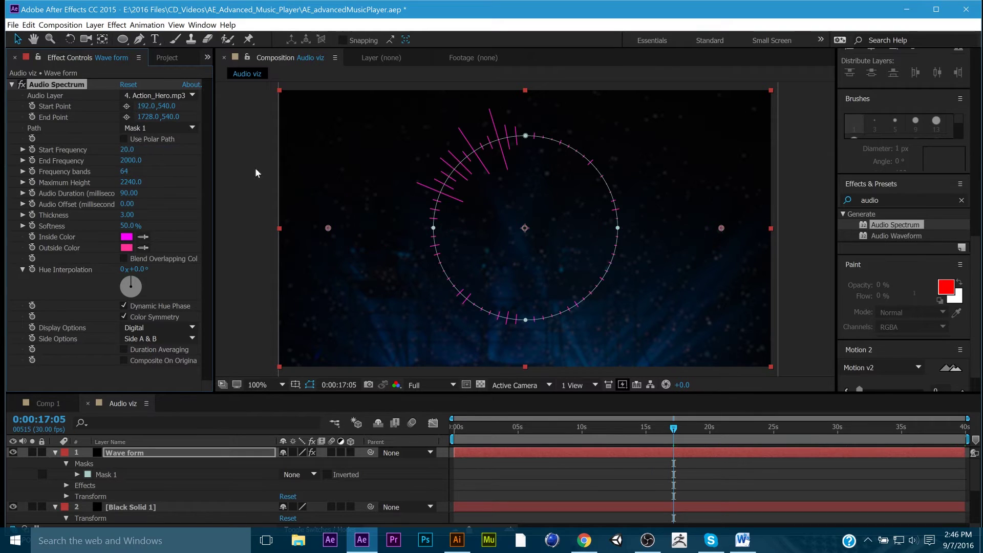
left_click(238, 197)
key("Home")
key("space")
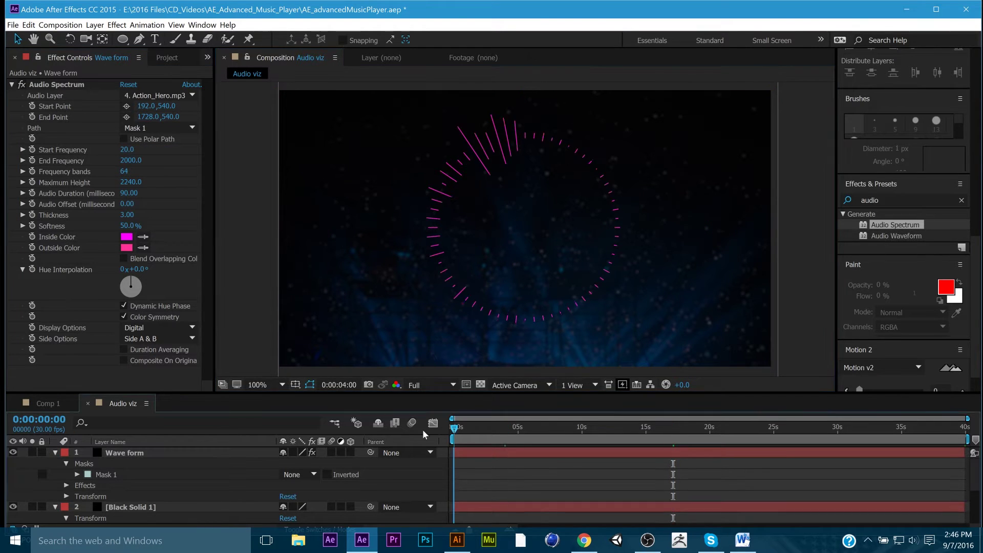
scroll(566, 455, "down", 4)
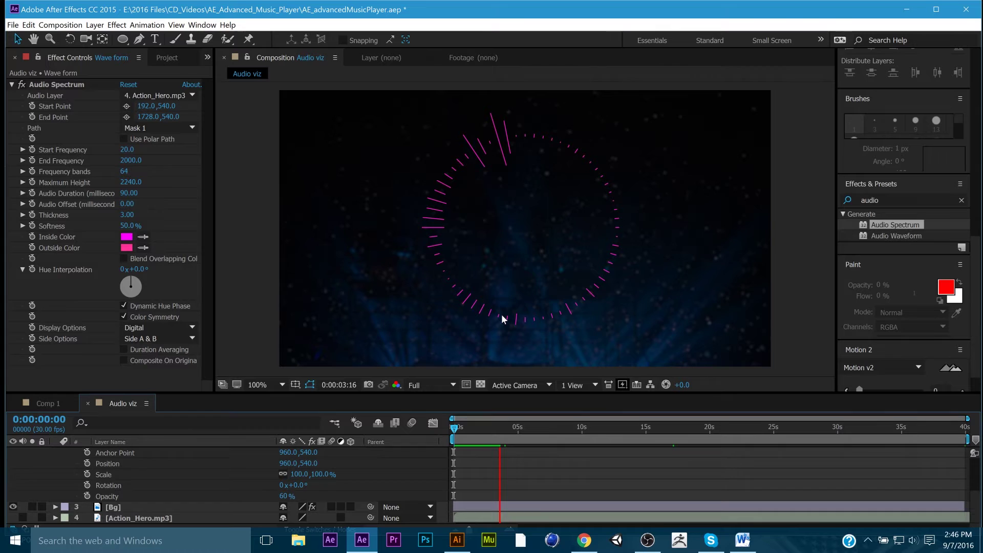
scroll(75, 467, "up", 3)
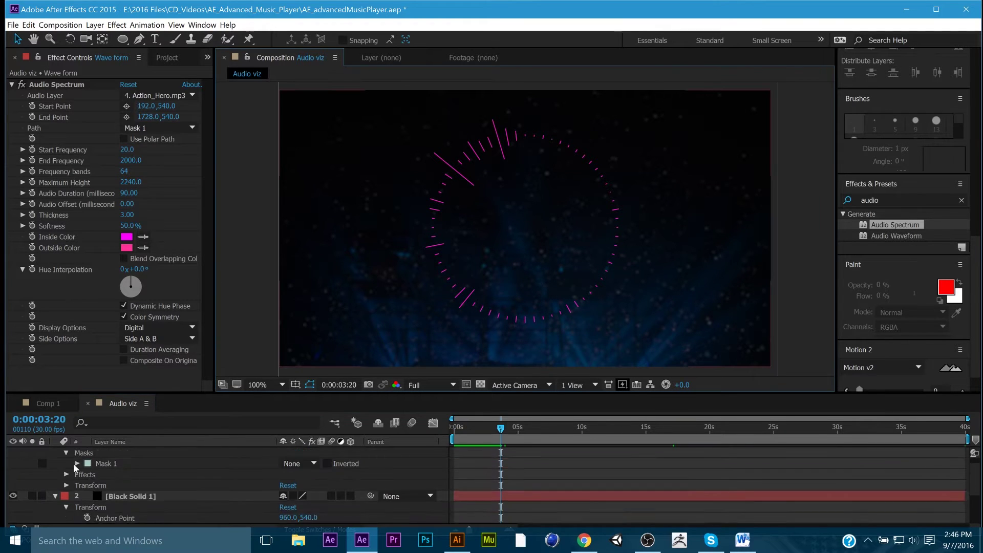
scroll(74, 467, "up", 1)
left_click(54, 452)
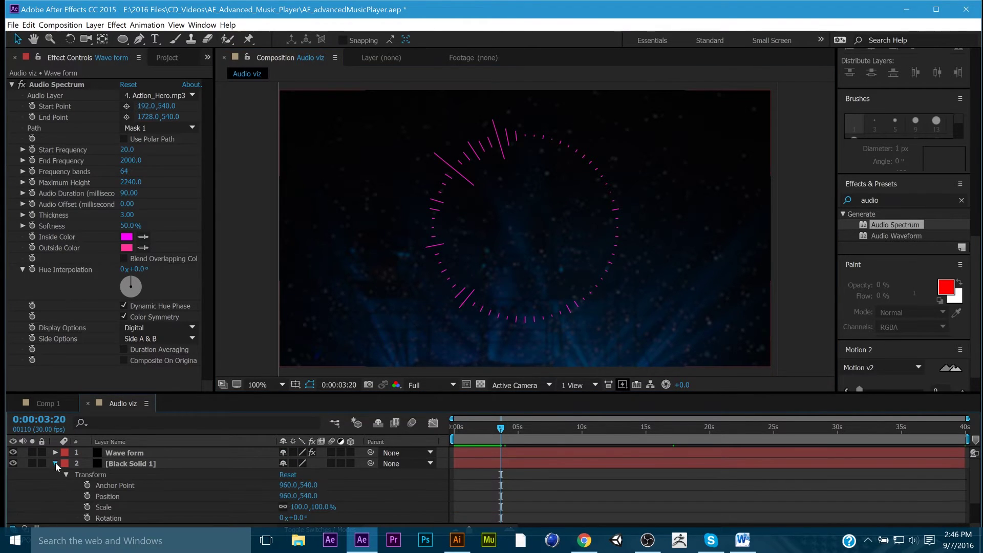
left_click(55, 463)
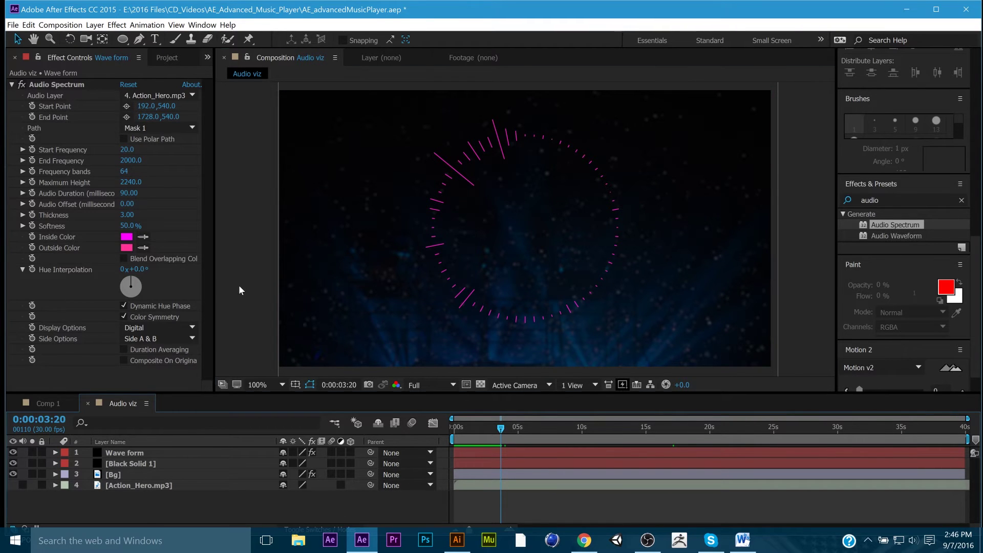
- Duplicate the Wave form layer and rename the copy Dots
left_click(125, 455)
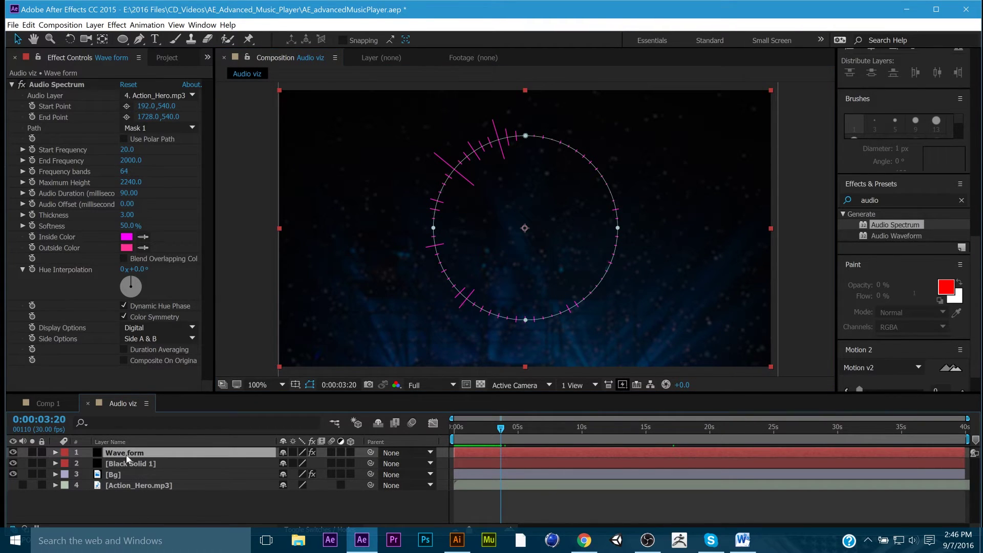
key("ctrl+d")
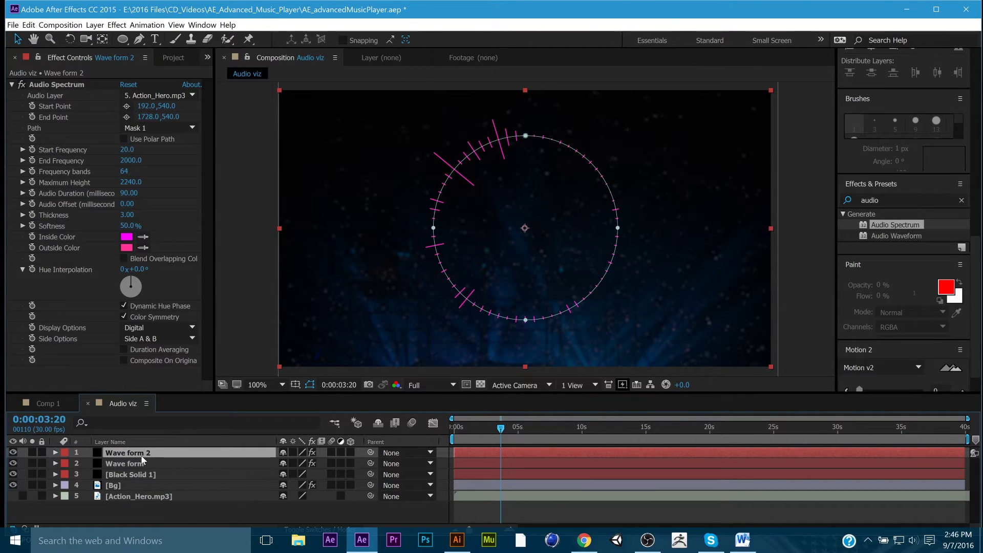
key("Return")
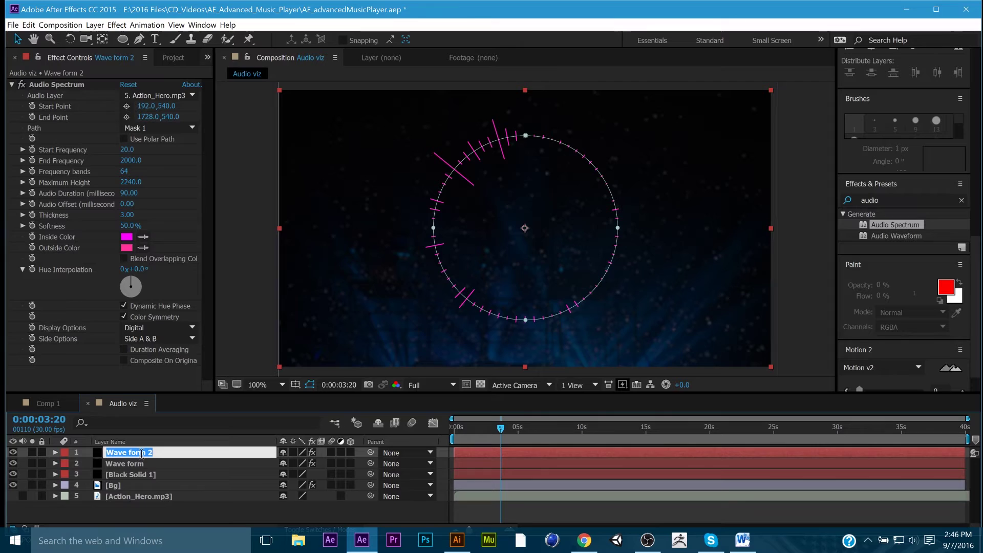
type("F")
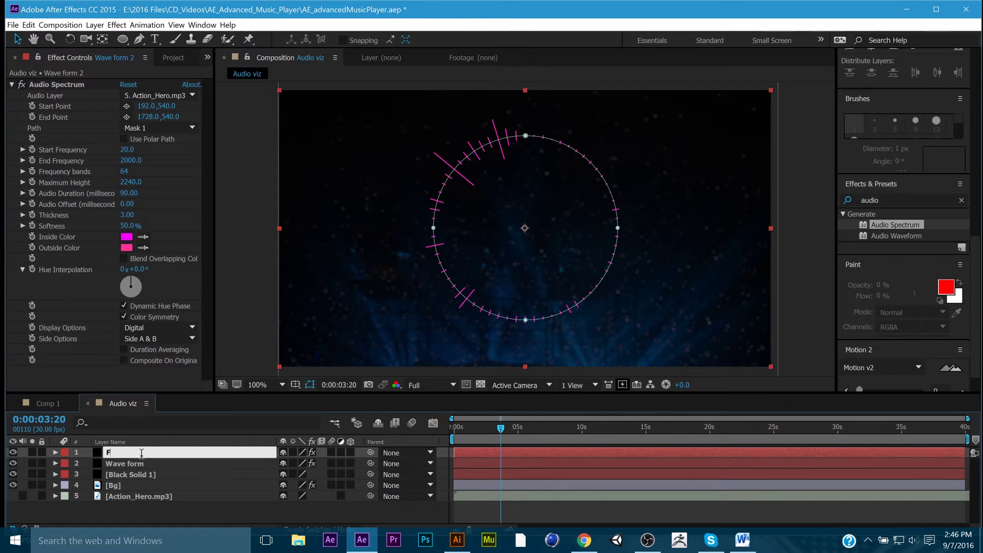
type("Dots")
key("Return")
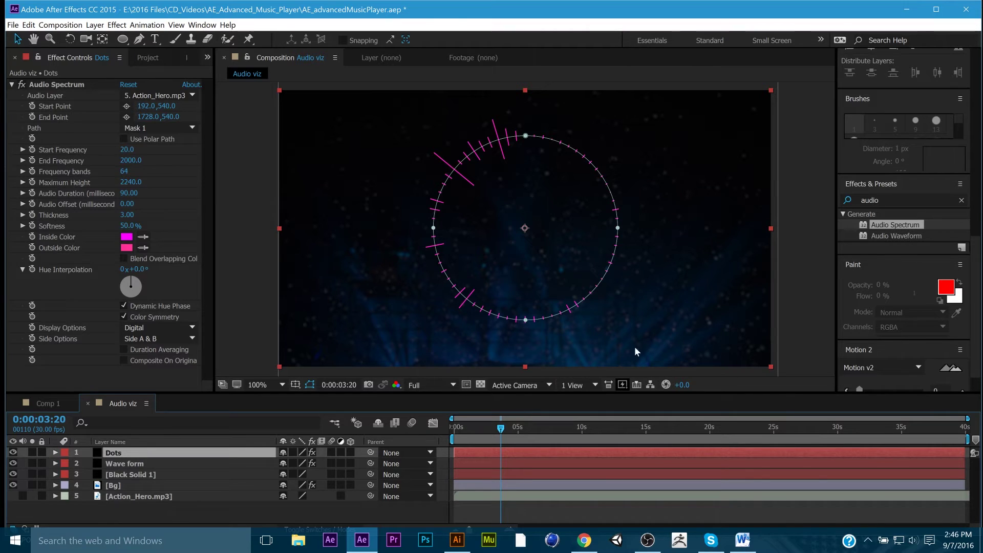
- Set the Dots spectrum Display Options to Analog dots with Maximum Height 3890, then preview
left_click_drag(474, 428, 509, 429)
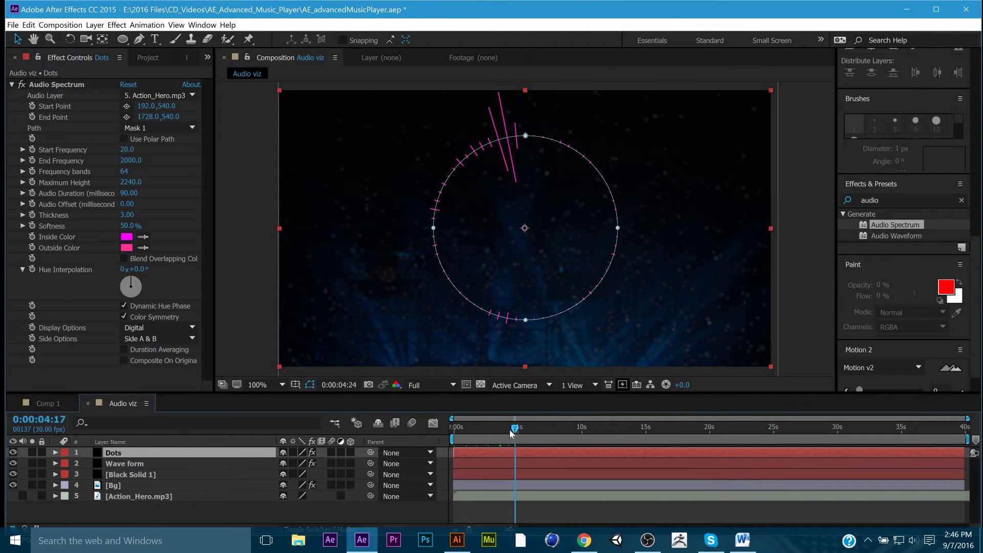
left_click(170, 327)
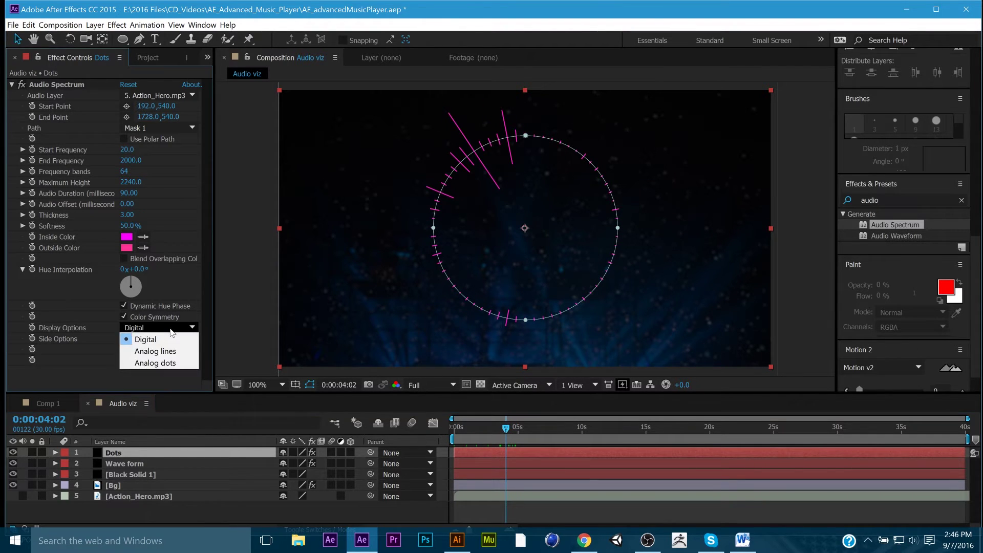
left_click(161, 364)
left_click(530, 443)
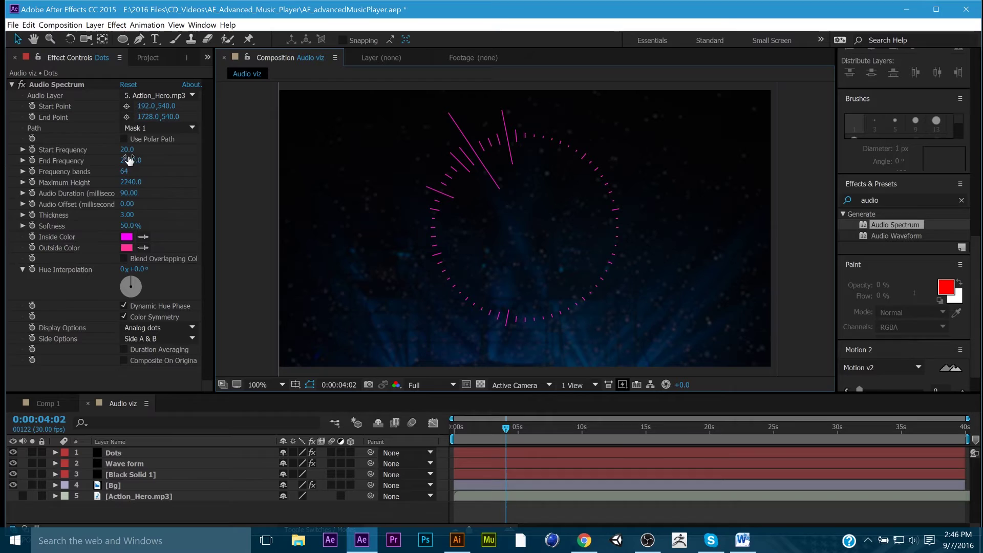
left_click_drag(128, 181, 148, 183)
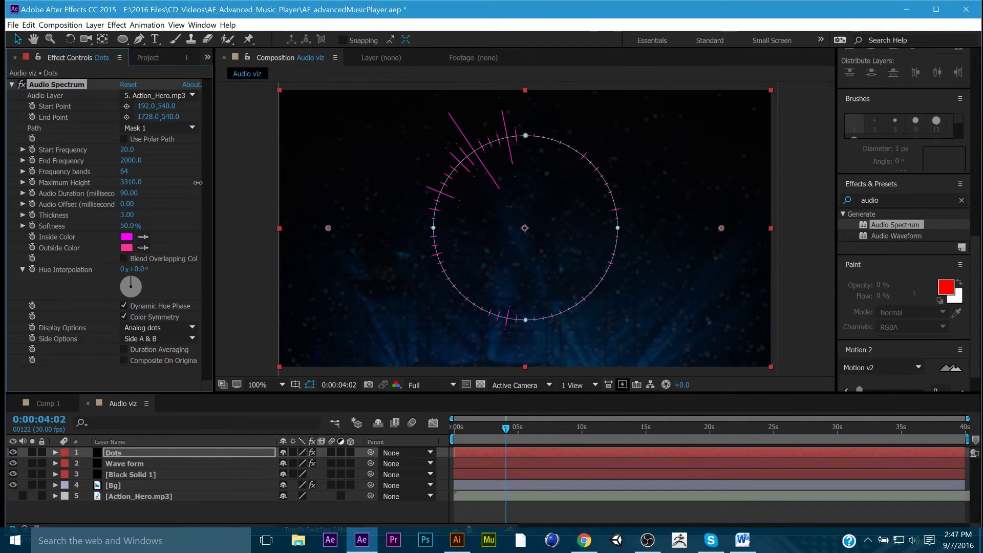
left_click(251, 254)
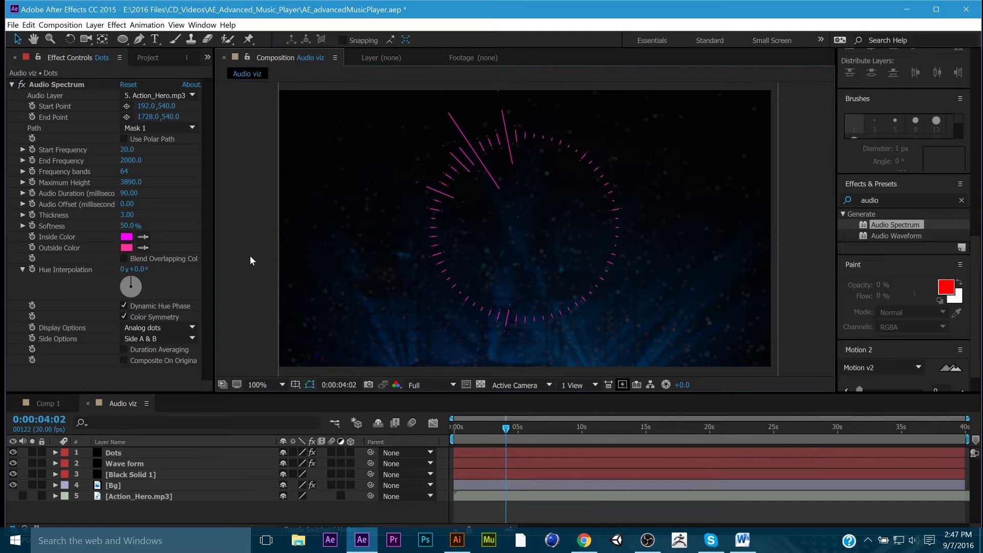
left_click(445, 428)
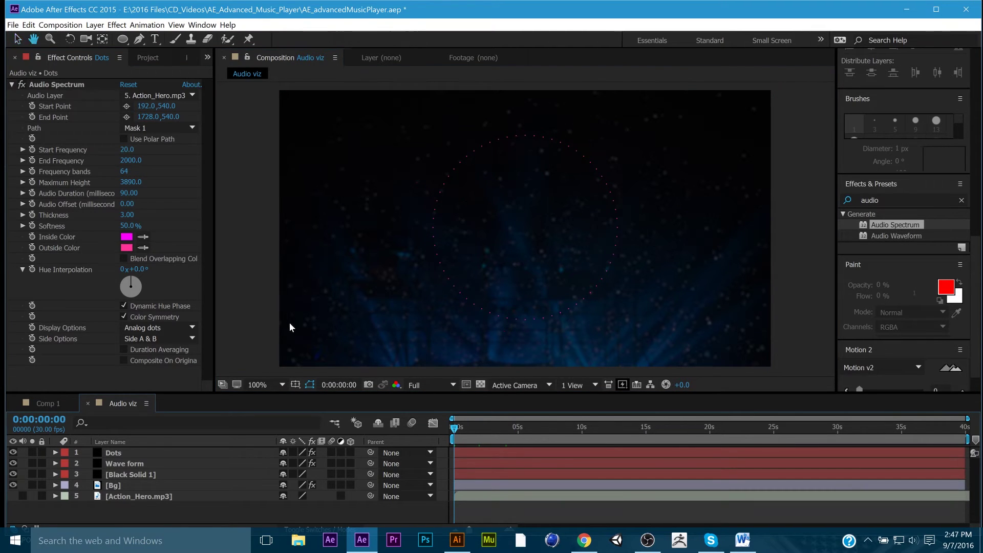
key("space")
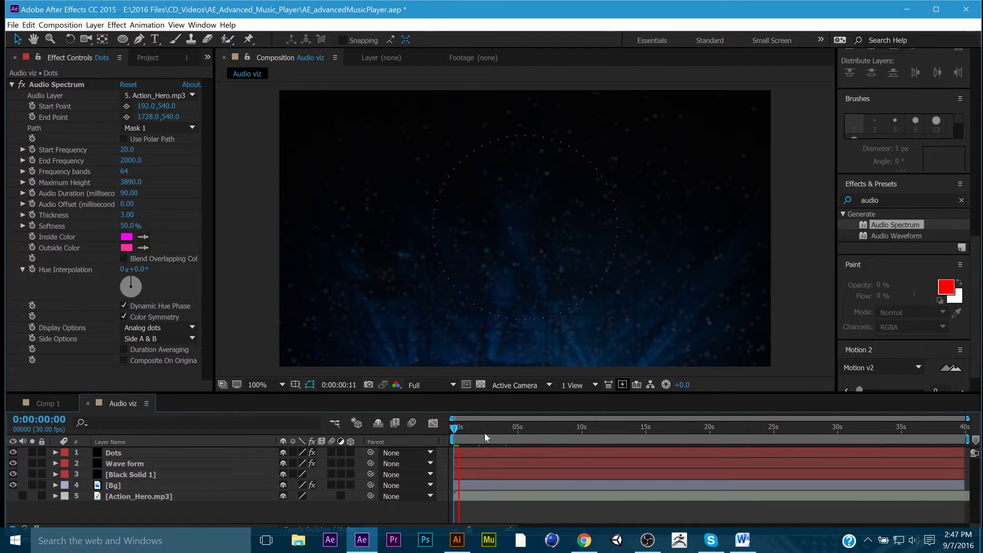
left_click_drag(465, 433, 401, 419)
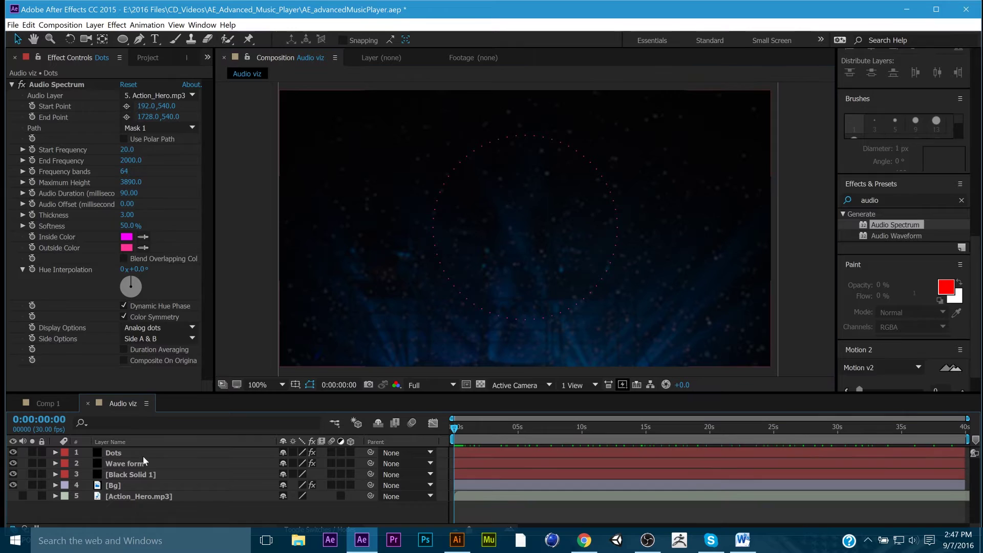
- Duplicate the Dots layer and rename the copy to lines
left_click(129, 454)
key("ctrl+d")
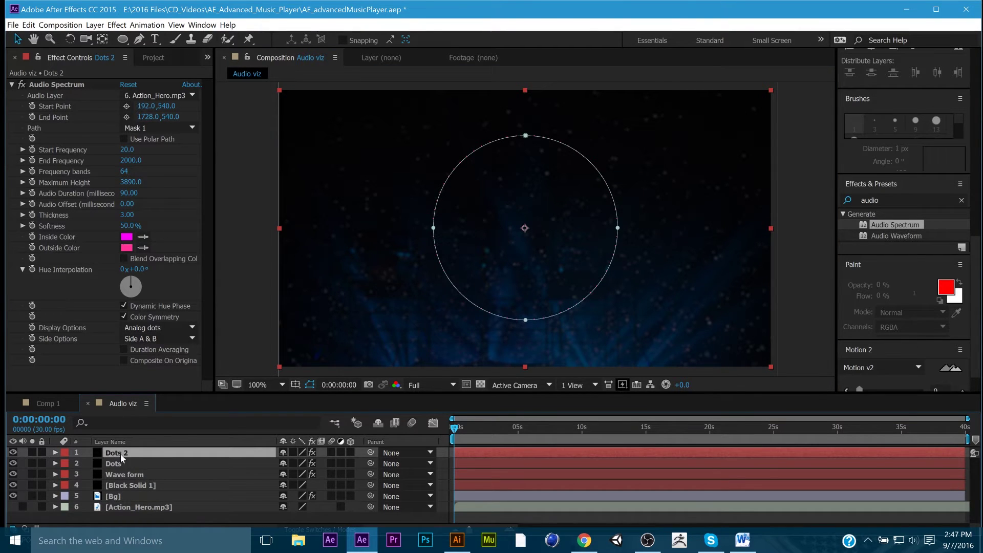
key("Return")
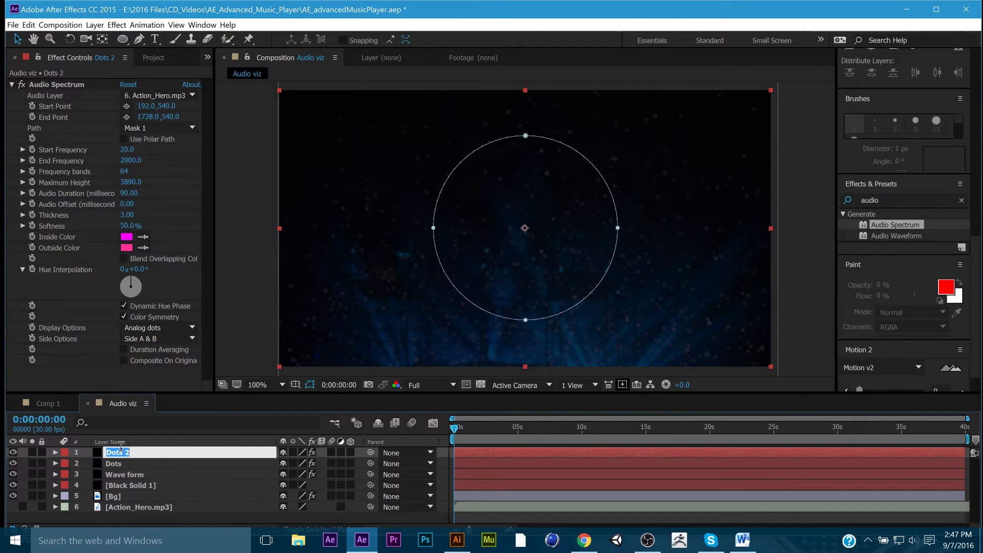
key("BackSpace")
type("lines")
key("Return")
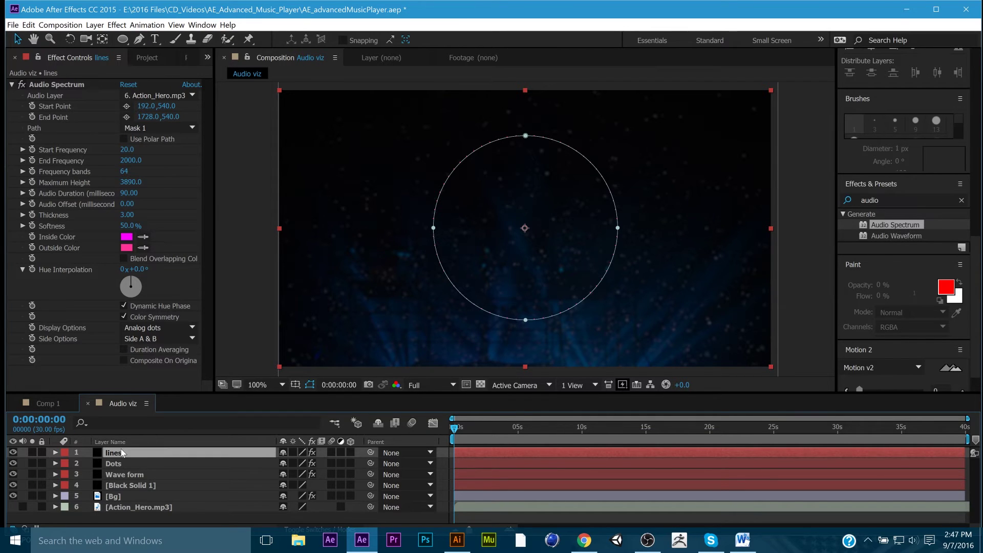
- Set the lines spectrum's Display Options to Analog lines and preview the jagged ring
left_click(176, 329)
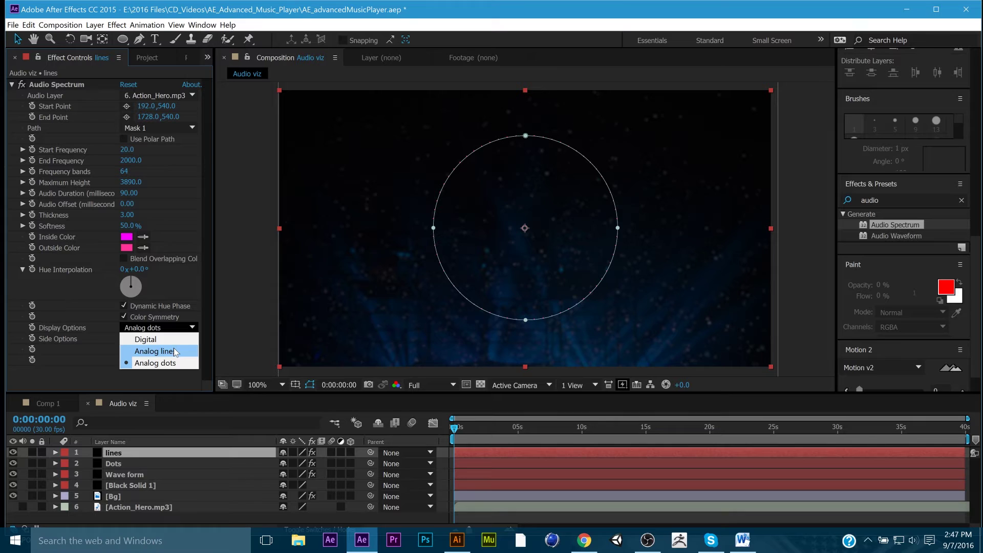
left_click(177, 351)
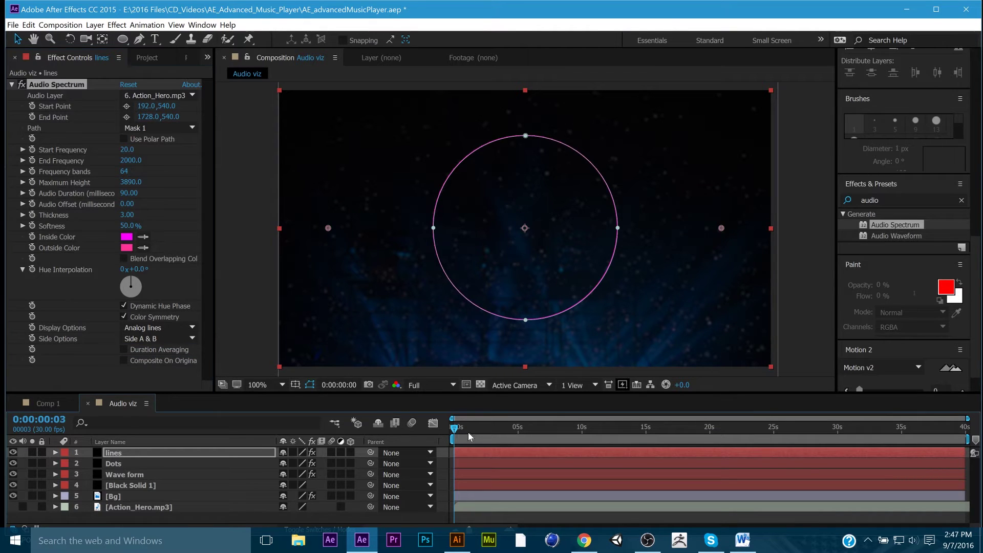
left_click_drag(468, 432, 611, 439)
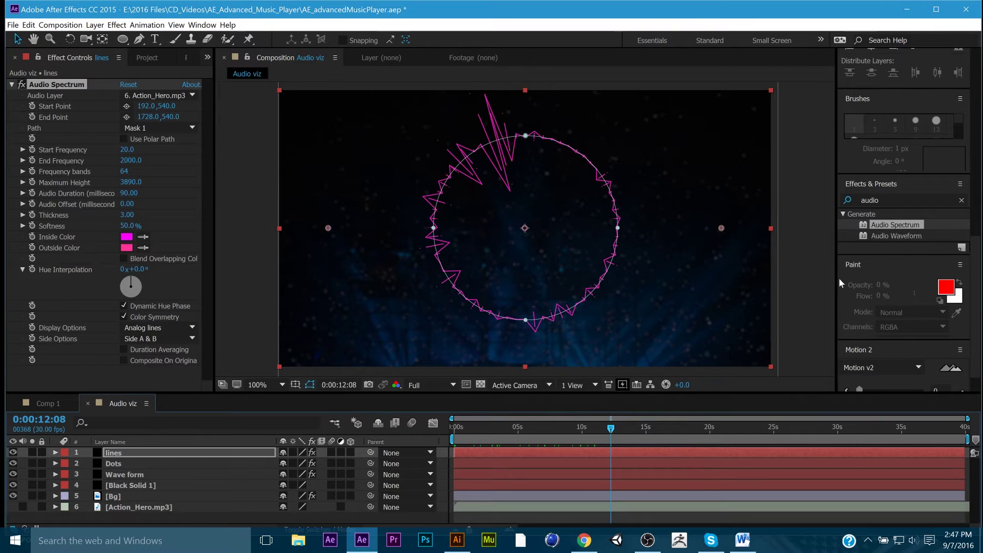
left_click_drag(478, 443, 500, 427)
key("space")
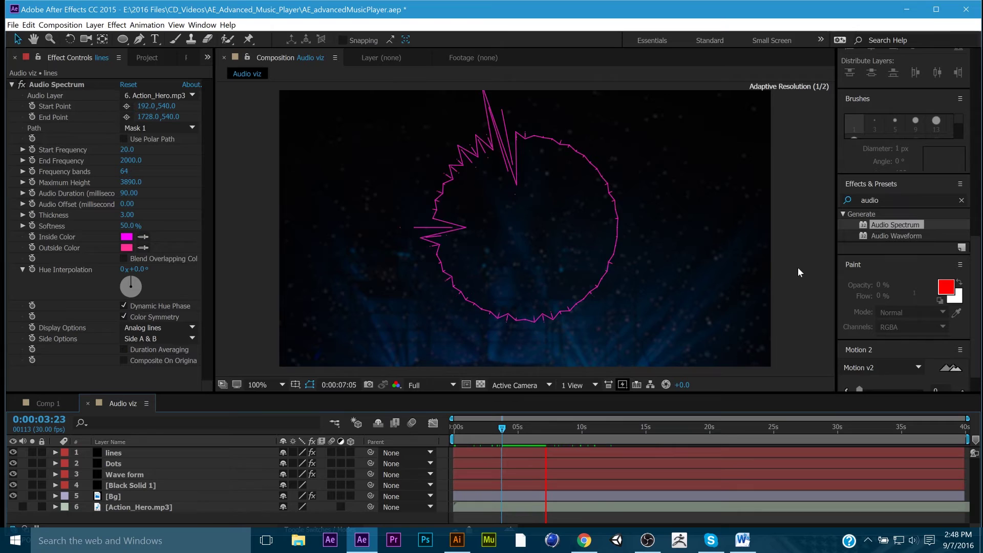
left_click(512, 432)
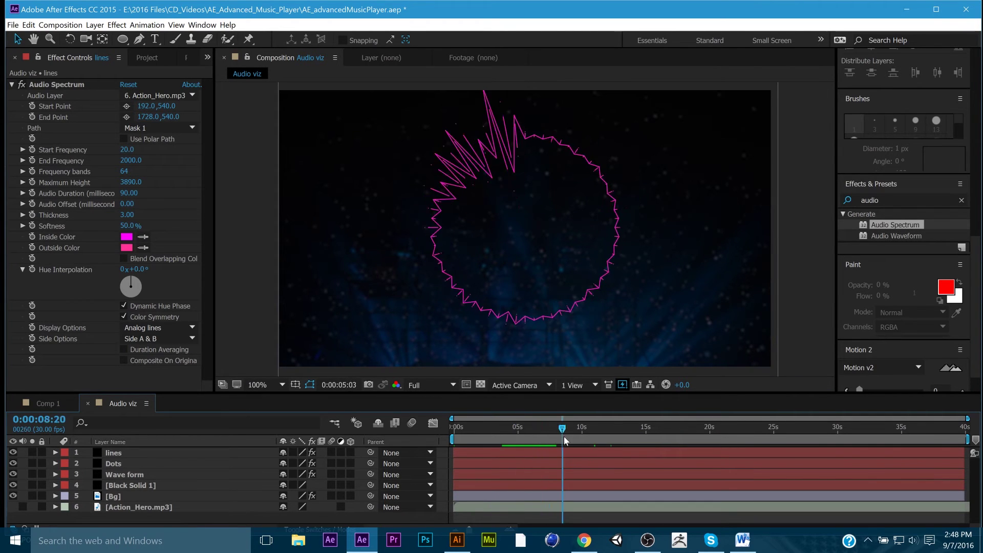
left_click(842, 214)
- Search Effects & Presets for 'motio' and apply CC Force Motion Blur to the lines layer
left_click(890, 199)
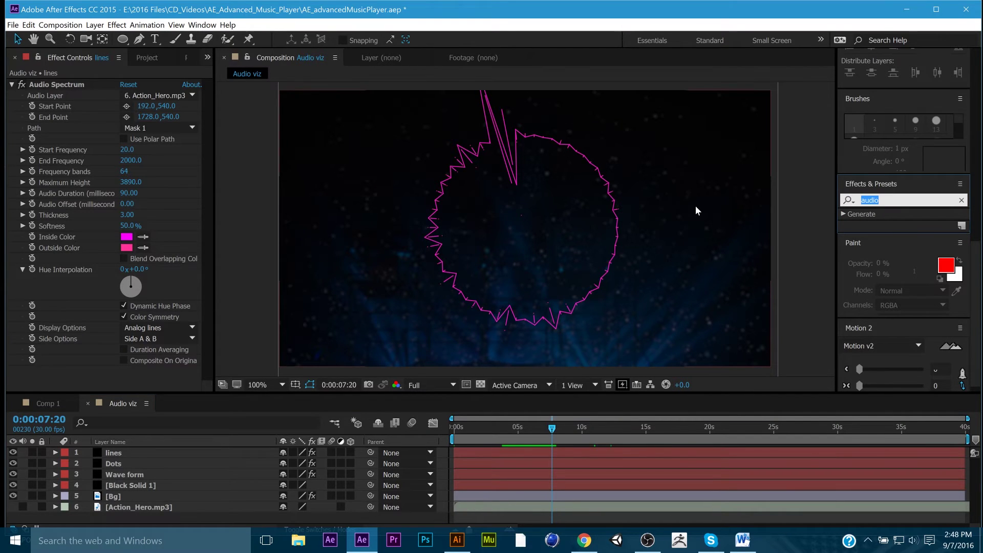
type("motion")
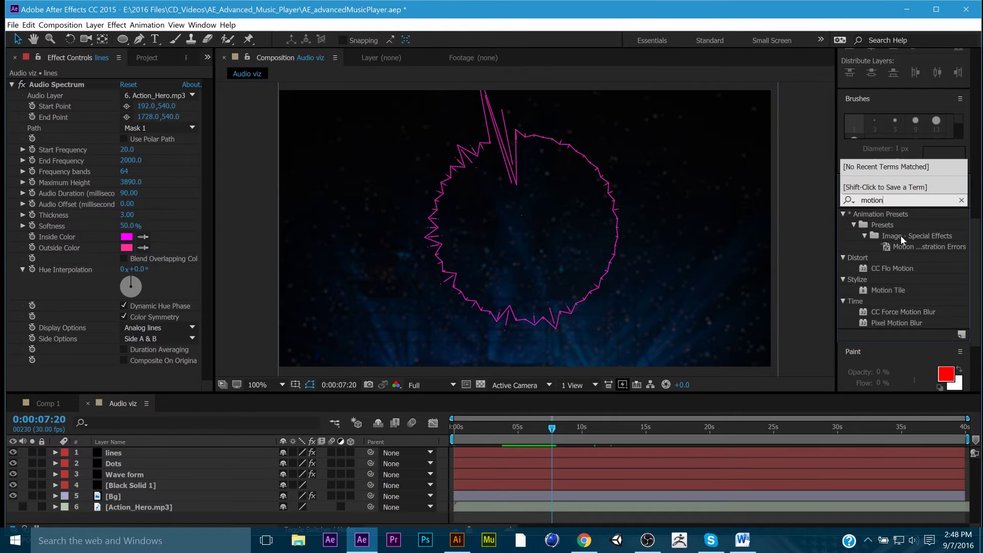
scroll(898, 307, "down", 3)
left_click_drag(897, 196, 126, 453)
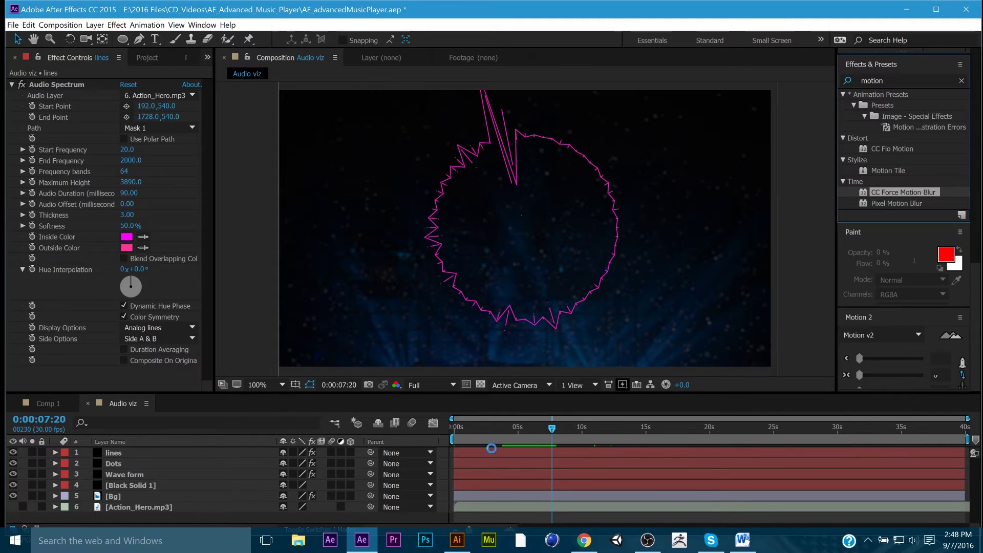
- Scrub and preview the blurred spectrum from the start, zooming in and back out
left_click(475, 429)
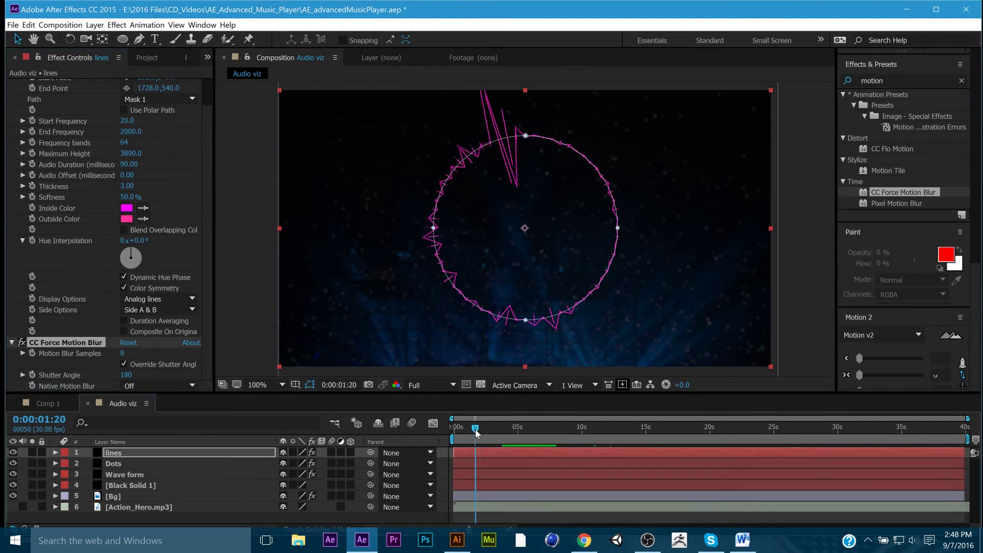
left_click_drag(476, 429, 467, 429)
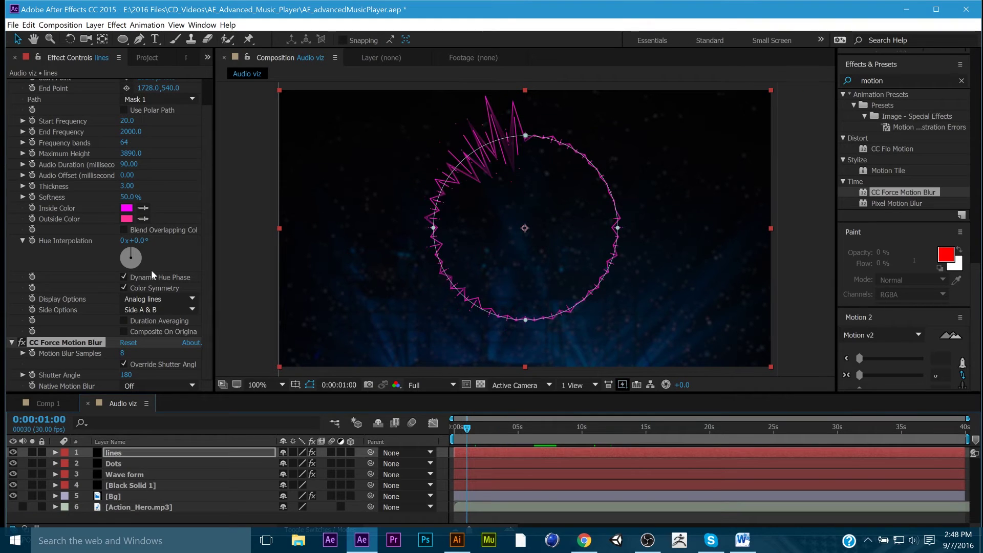
key("period")
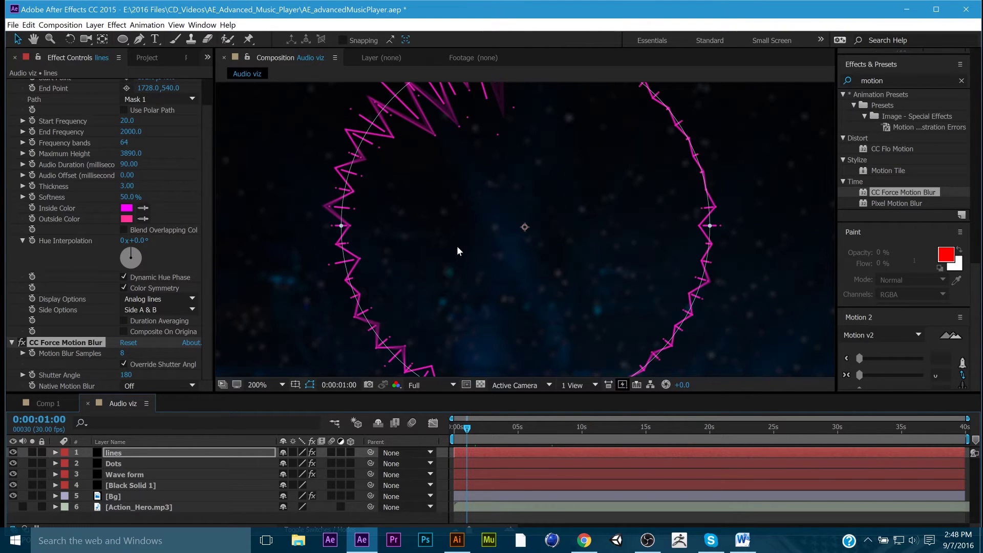
key("comma")
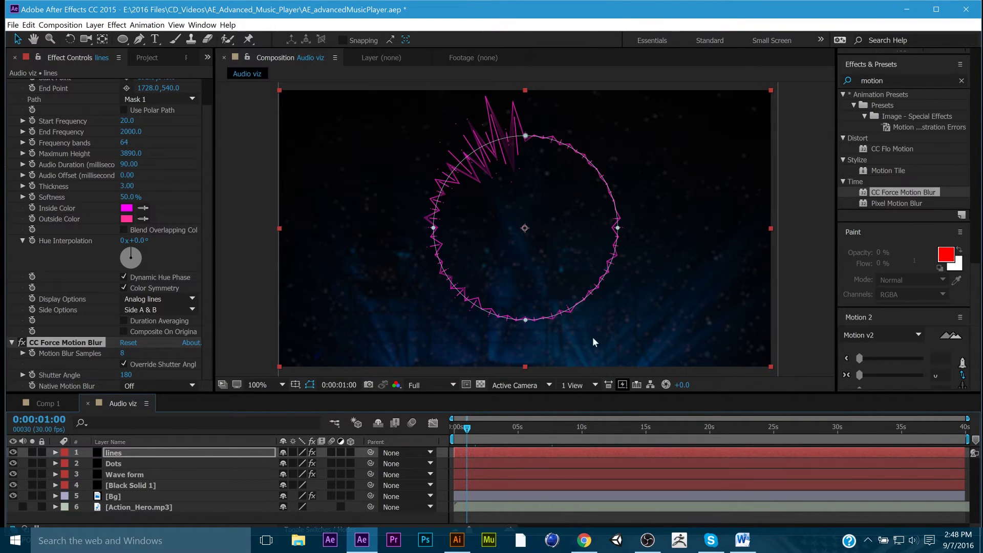
key("Home")
key("space")
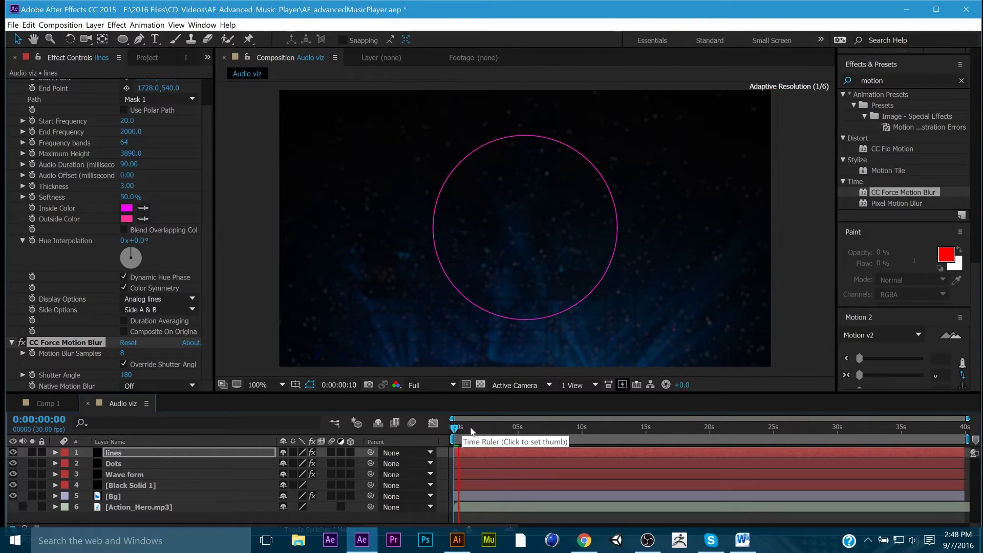
left_click_drag(475, 429, 492, 428)
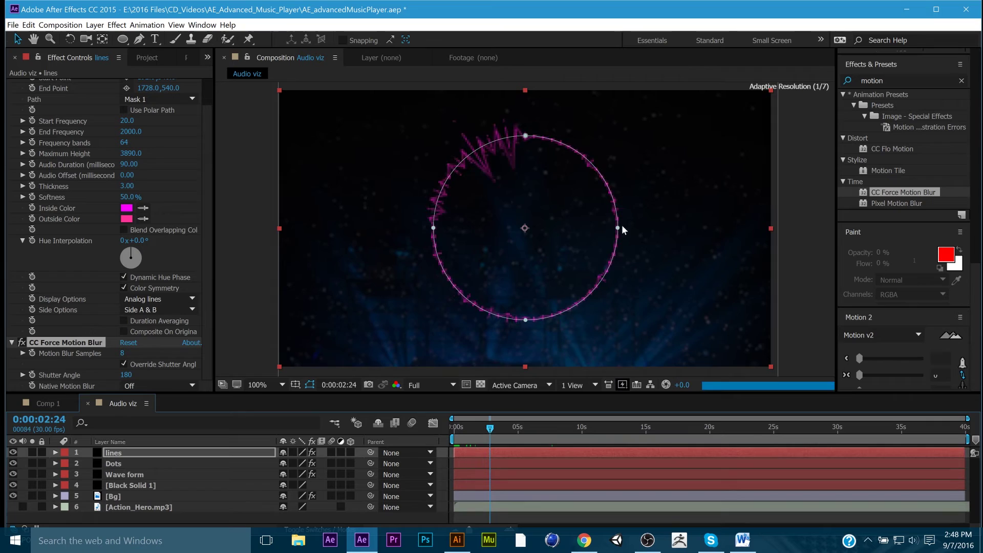
- Zoom into the blurred spikes, return to 100%, recentre the circle and check later frames
scroll(521, 219, "up", 1)
key("h")
scroll(522, 217, "up", 1)
left_click_drag(522, 217, 536, 302)
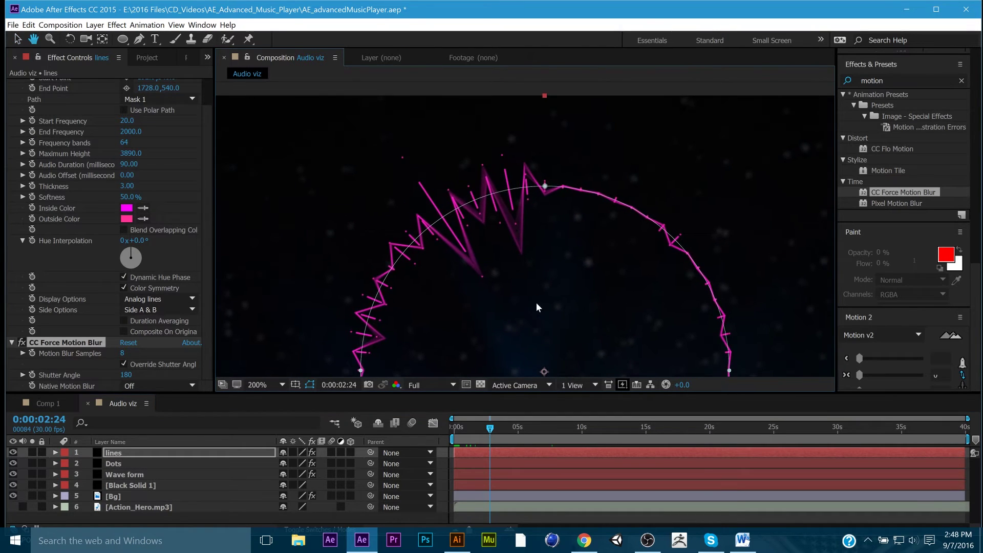
scroll(536, 294, "up", 1)
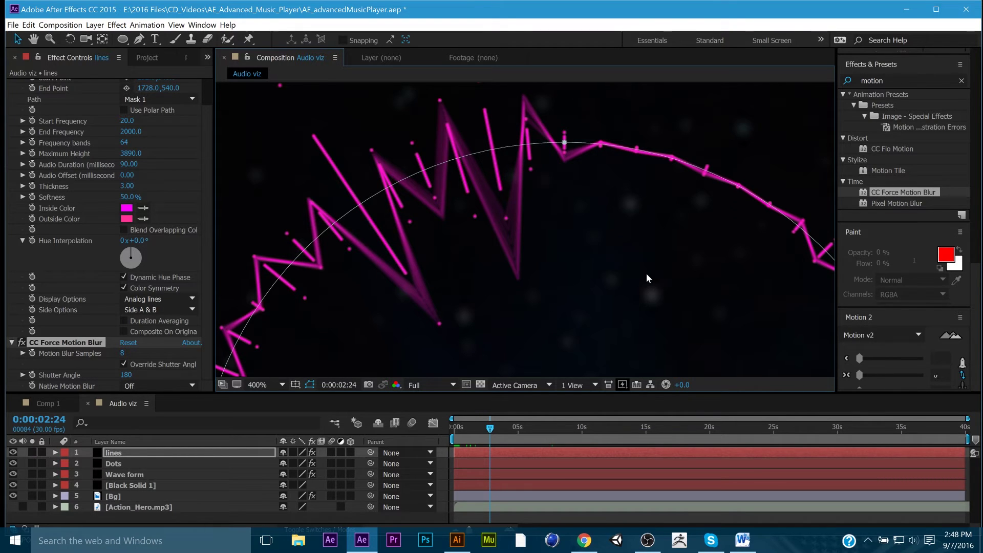
key("/")
key("h")
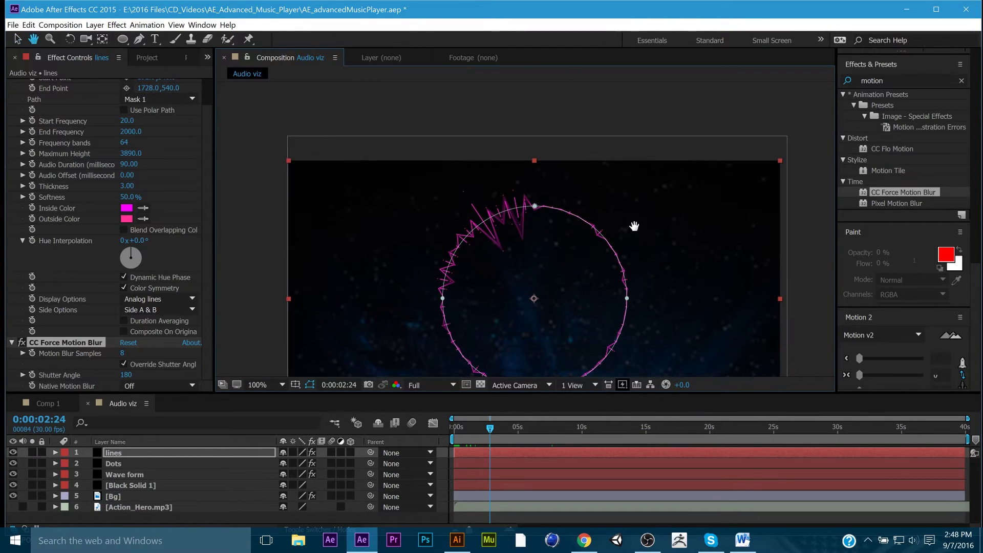
left_click_drag(635, 224, 623, 276)
key("v")
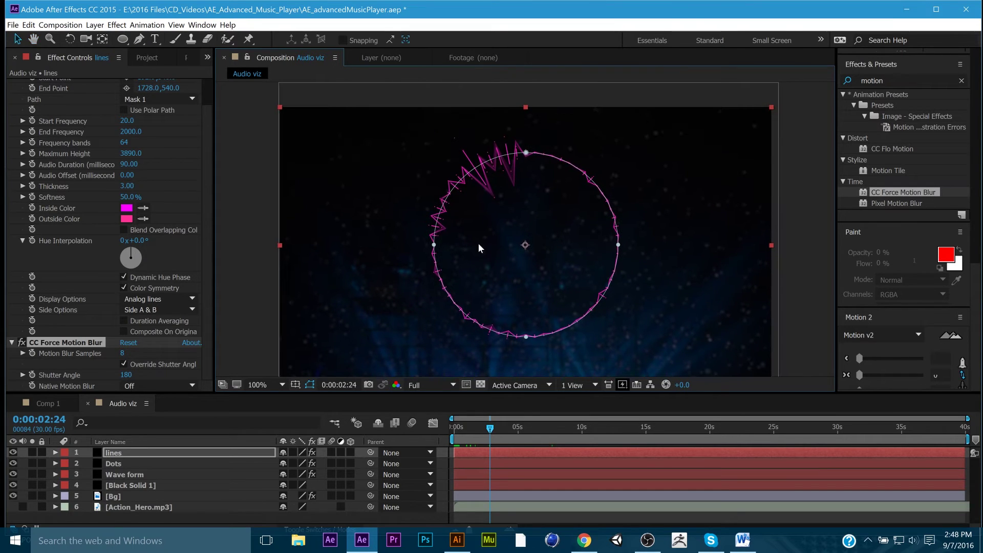
left_click(805, 277)
mouse_move(490, 428)
left_mouse_down()
mouse_move(419, 429)
mouse_move(494, 433)
left_mouse_up()
left_click(533, 438)
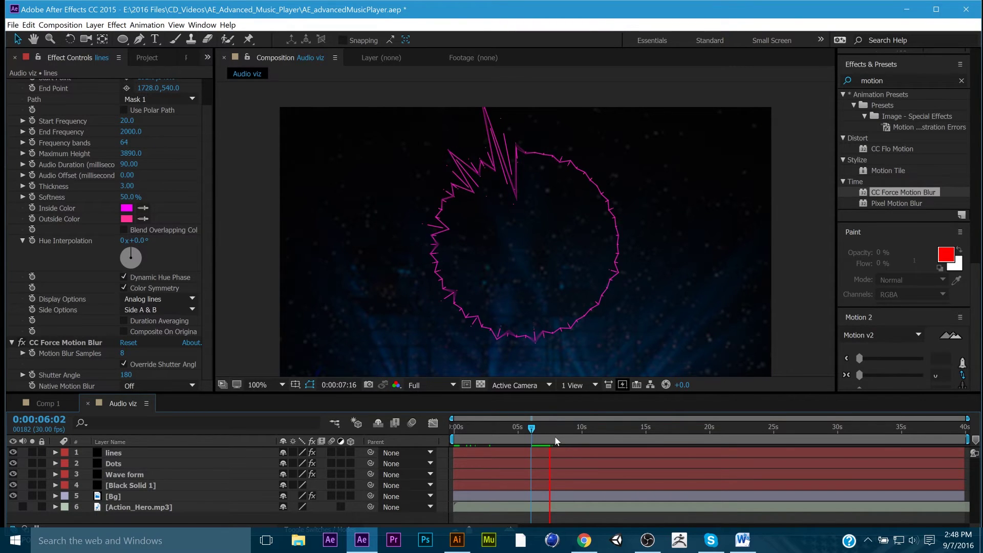
- Shrink the Wave form and lines rings slightly by dragging their corner handles inward
key("space")
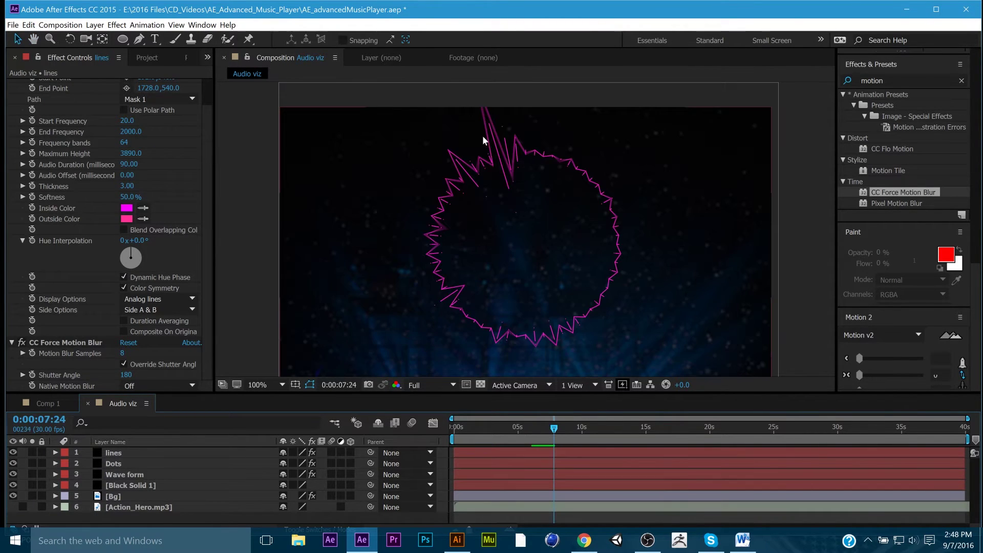
left_click(121, 476)
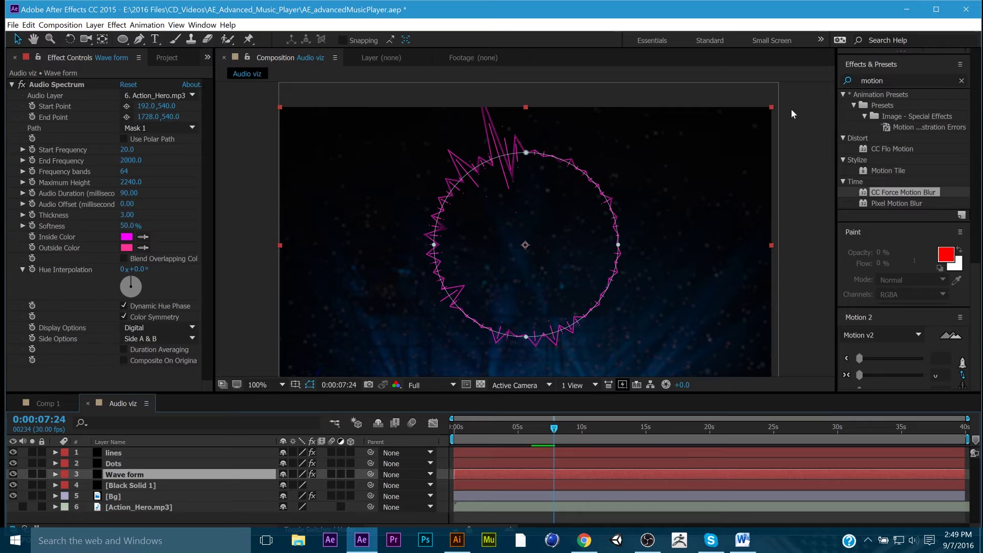
left_click_drag(771, 107, 746, 132)
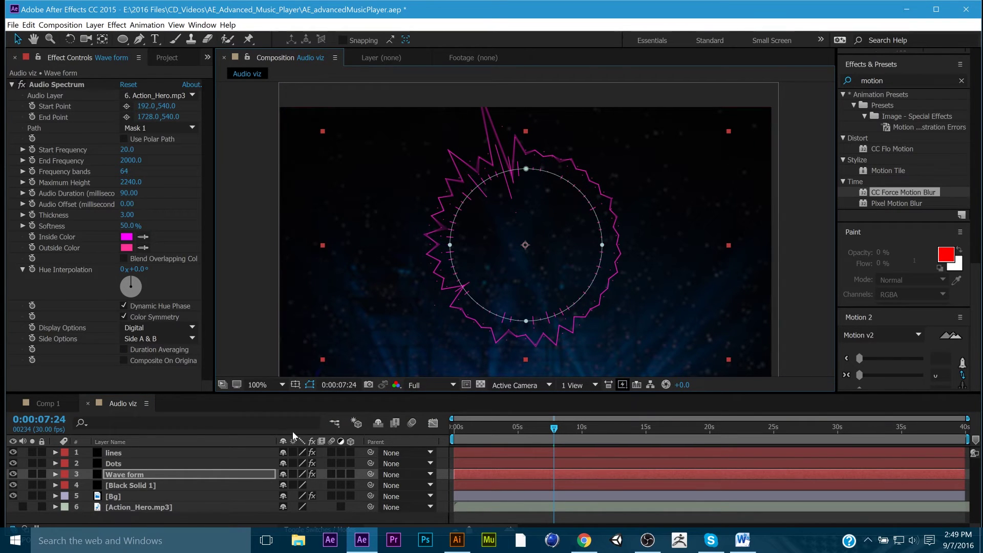
left_click(113, 453)
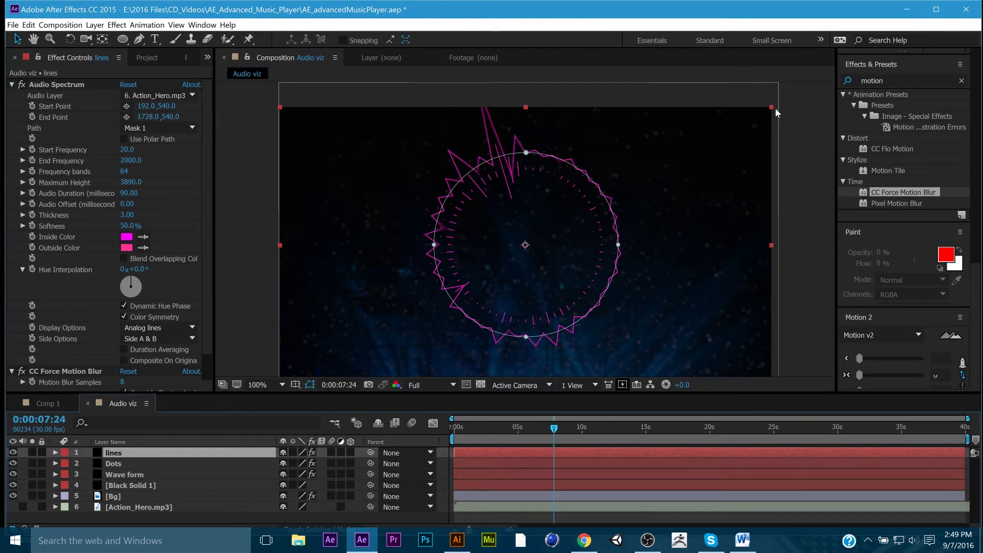
mouse_move(773, 109)
left_mouse_down()
mouse_move(699, 160)
mouse_move(787, 108)
mouse_move(767, 115)
left_mouse_up()
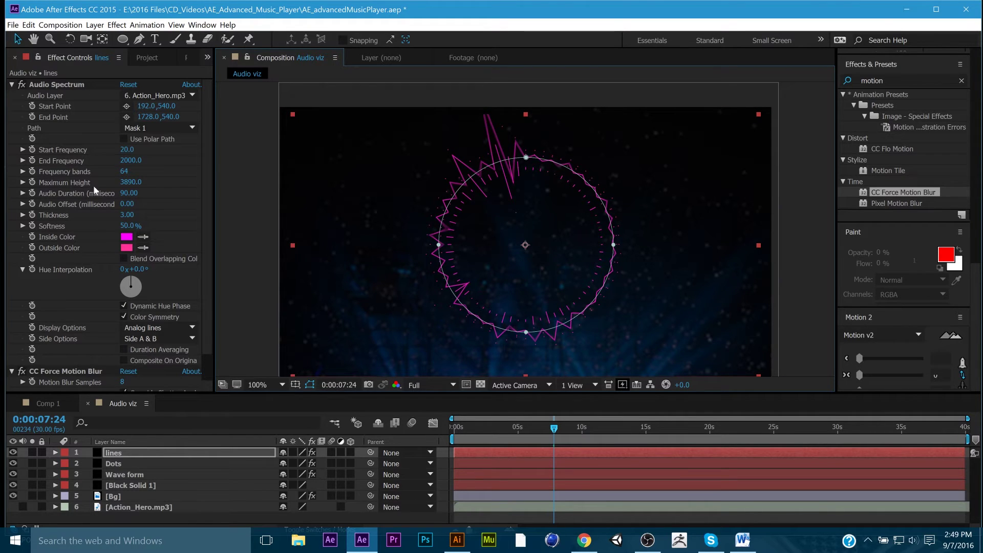
- Lower the lines Audio Spectrum Maximum Height to 1260.0, then preview from the start
left_click(128, 182)
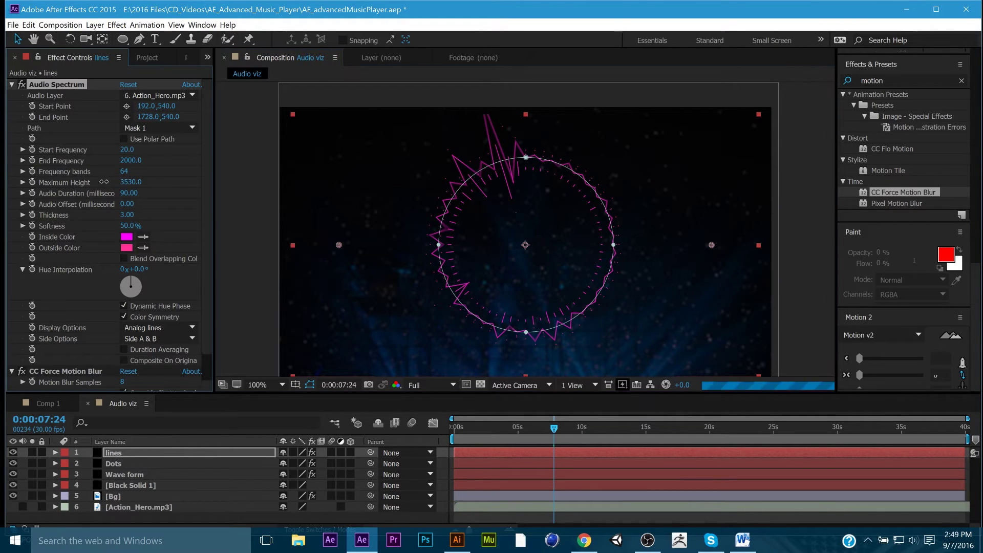
left_click_drag(2, 175, 6, 175)
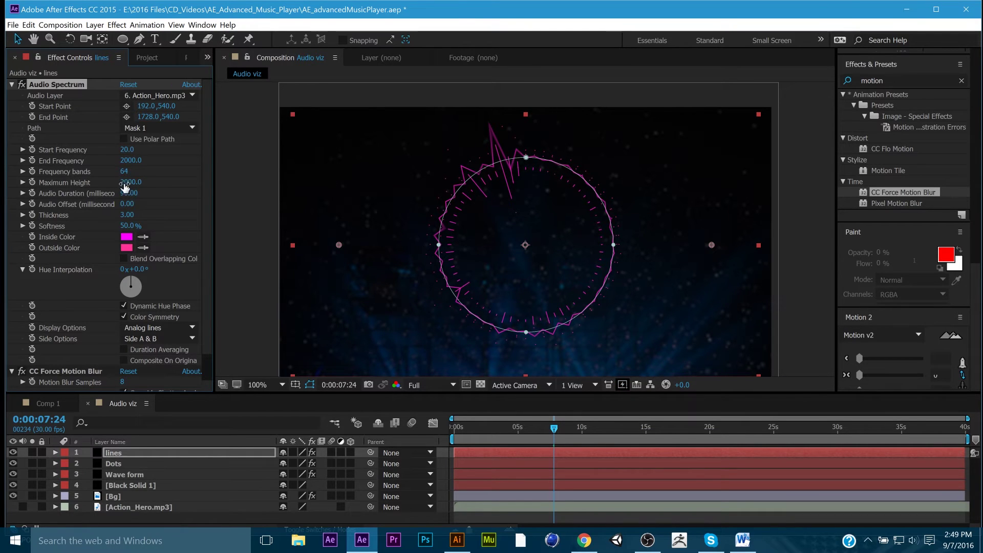
left_click_drag(124, 182, 80, 182)
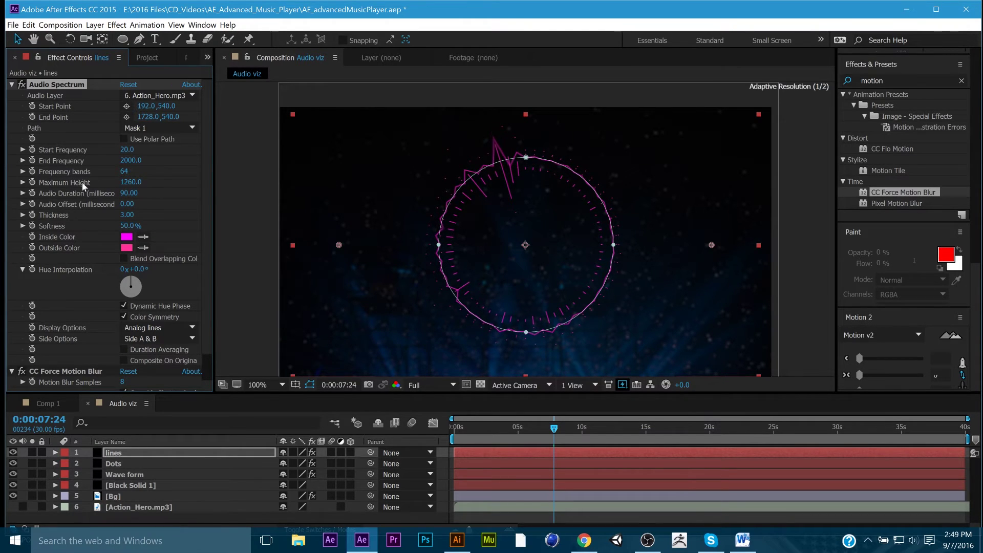
left_click_drag(532, 431, 818, 430)
key("Home")
key("space")
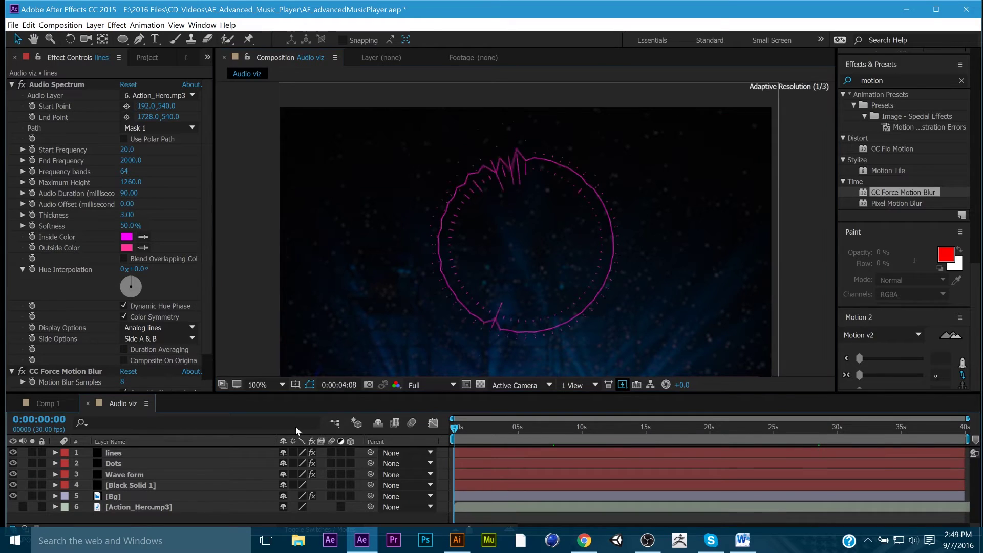
key("space")
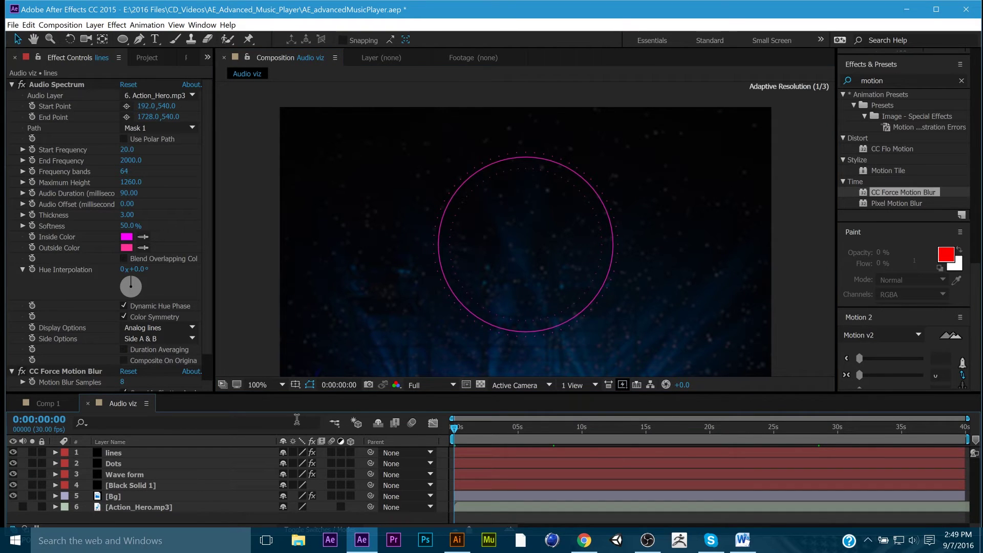
- Replay the visualizer preview from the beginning
key("space")
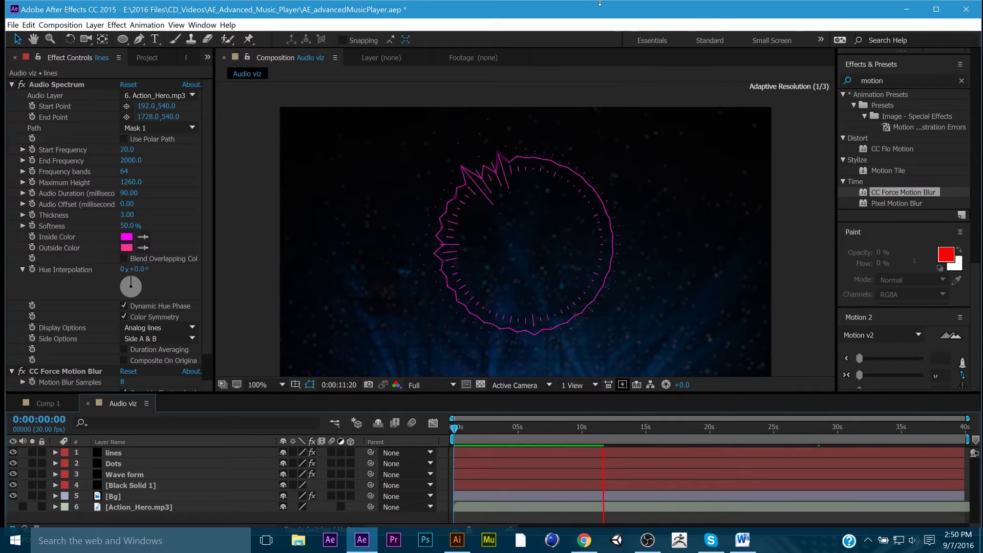
- Add Black Solid 2 to the comp and draw a circular ellipse mask at its centre
left_click(149, 57)
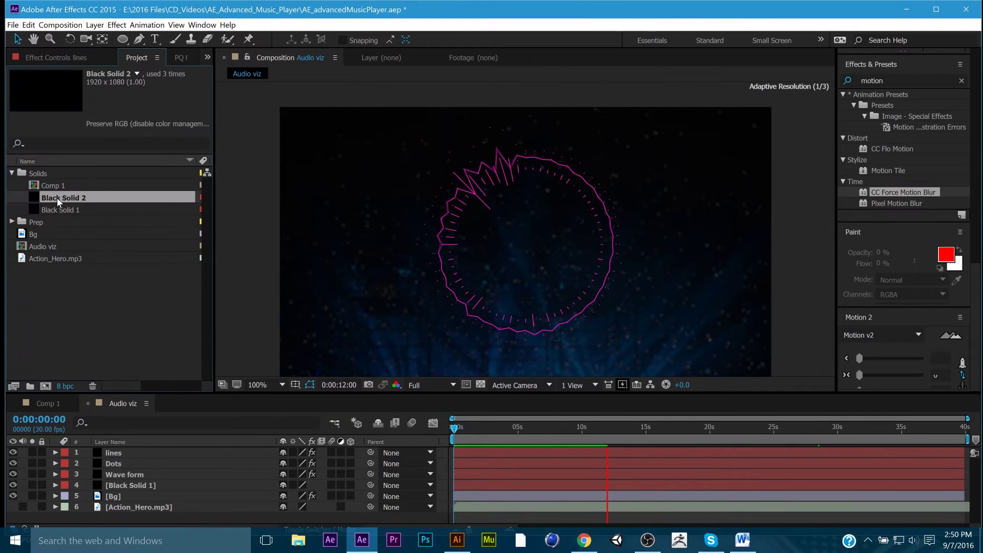
left_click_drag(57, 197, 511, 263)
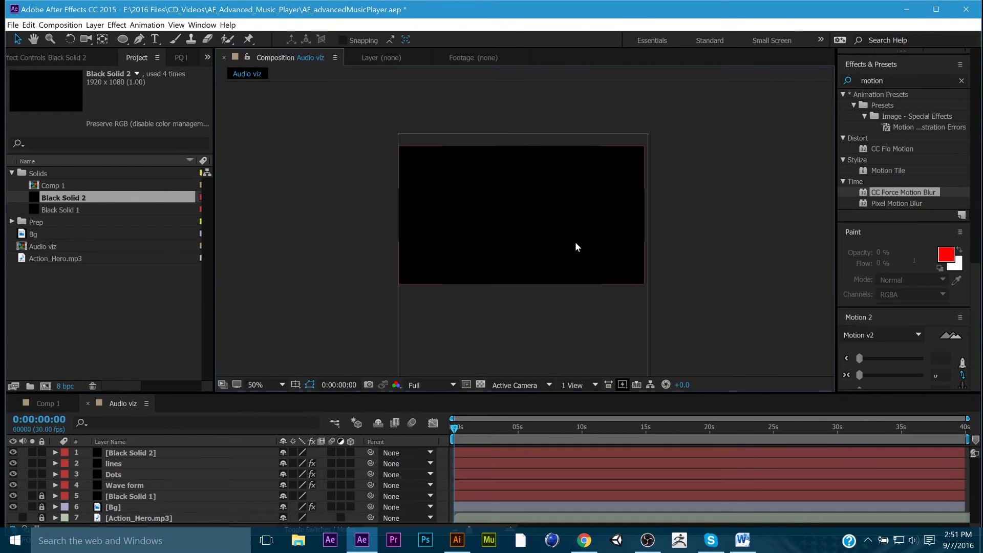
left_click(576, 246)
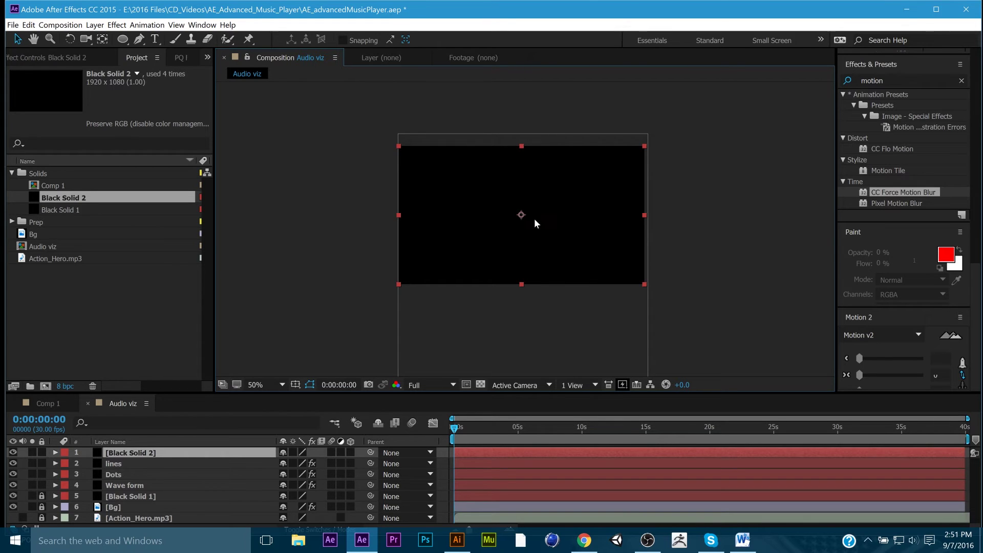
left_click(123, 39)
scroll(535, 210, "up", 2)
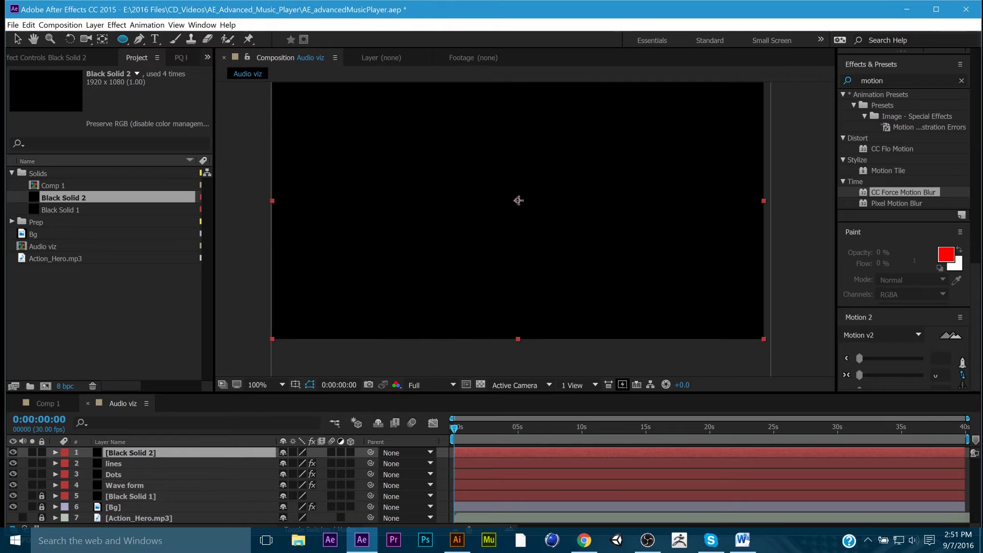
left_click_drag(517, 199, 543, 283)
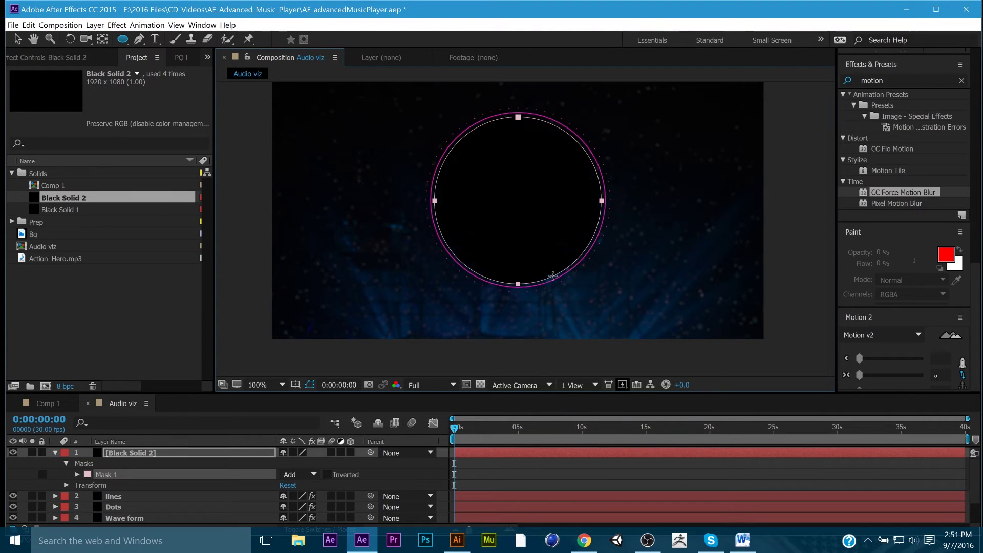
left_click(19, 40)
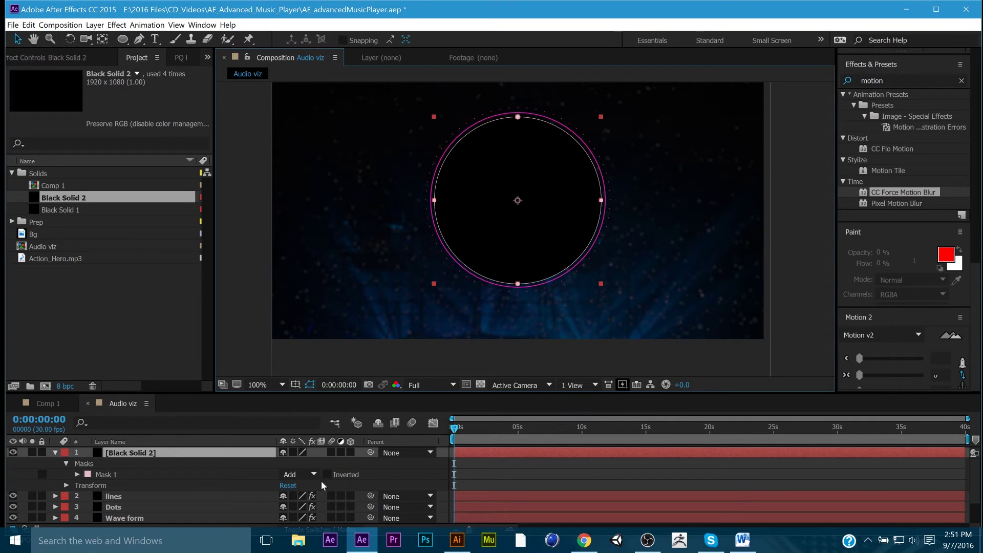
- Set Mask 1's mode to None and apply the Vegas effect to Black Solid 2
left_click(310, 475)
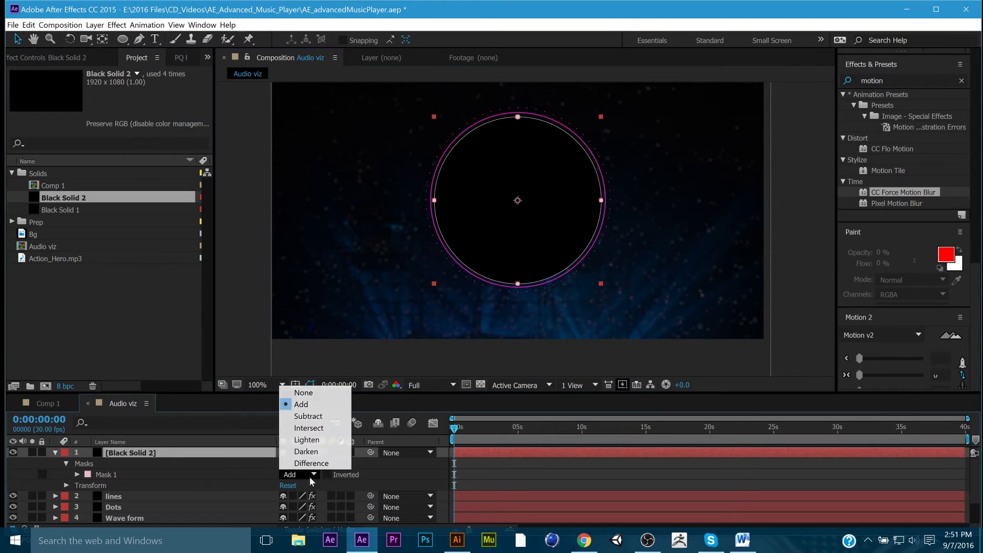
left_click(303, 393)
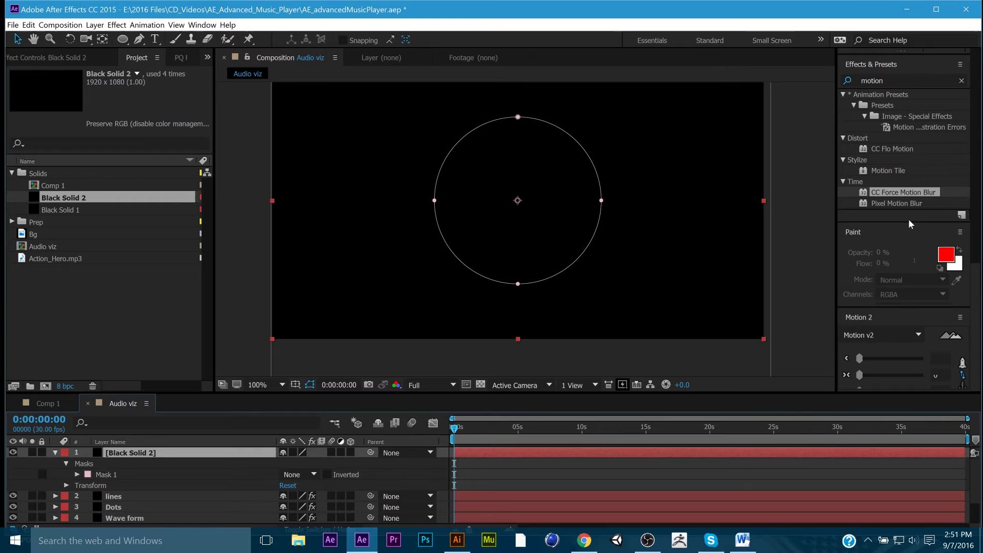
left_click(899, 82)
left_click(895, 149)
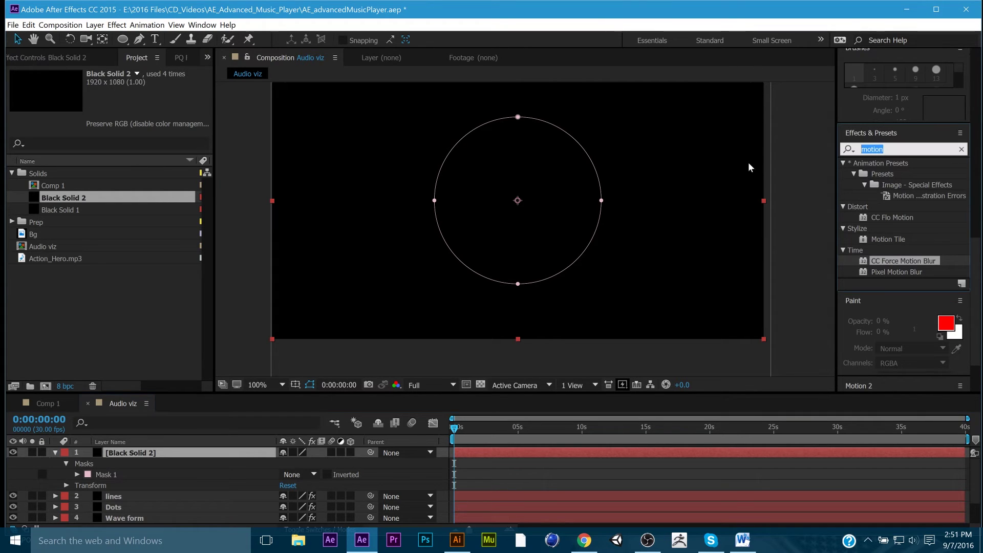
type("vegas")
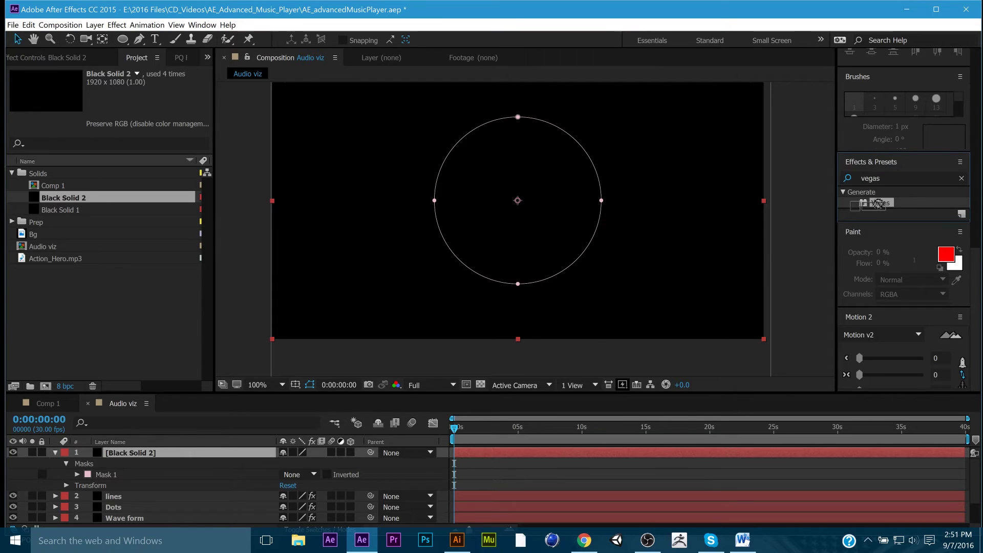
left_click_drag(880, 202, 149, 449)
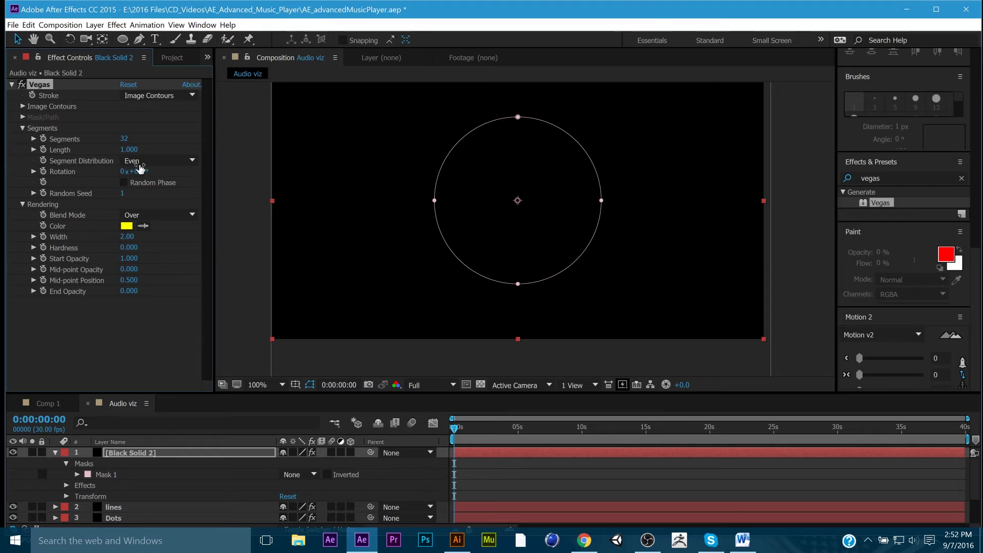
- Make the Vegas stroke follow Mask/Path and preview it around the circle
left_click(133, 96)
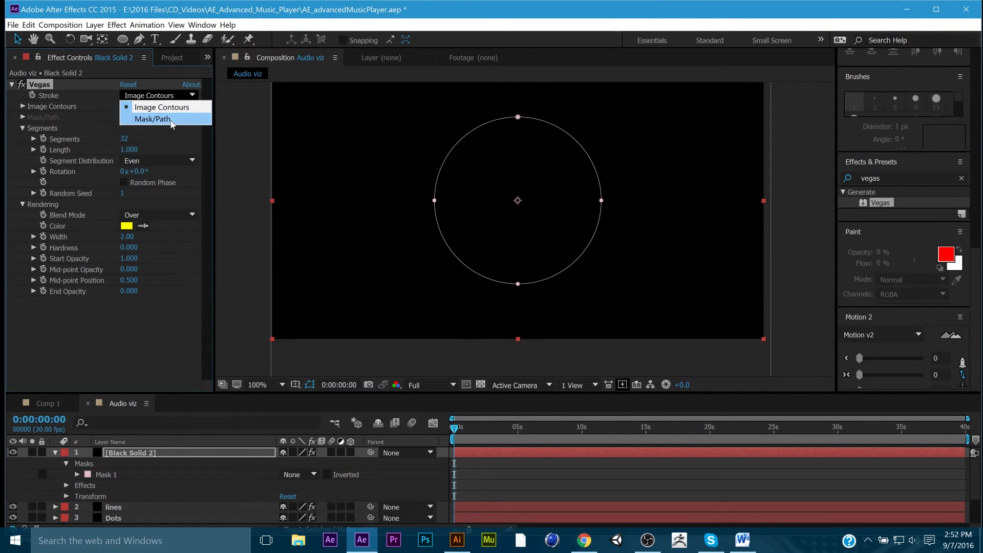
left_click(154, 119)
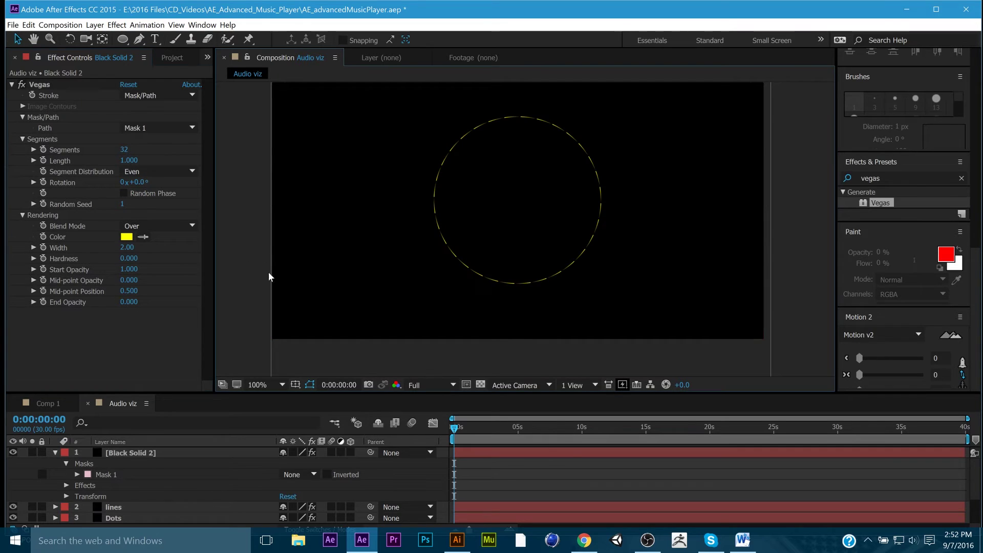
left_click_drag(458, 430, 661, 444)
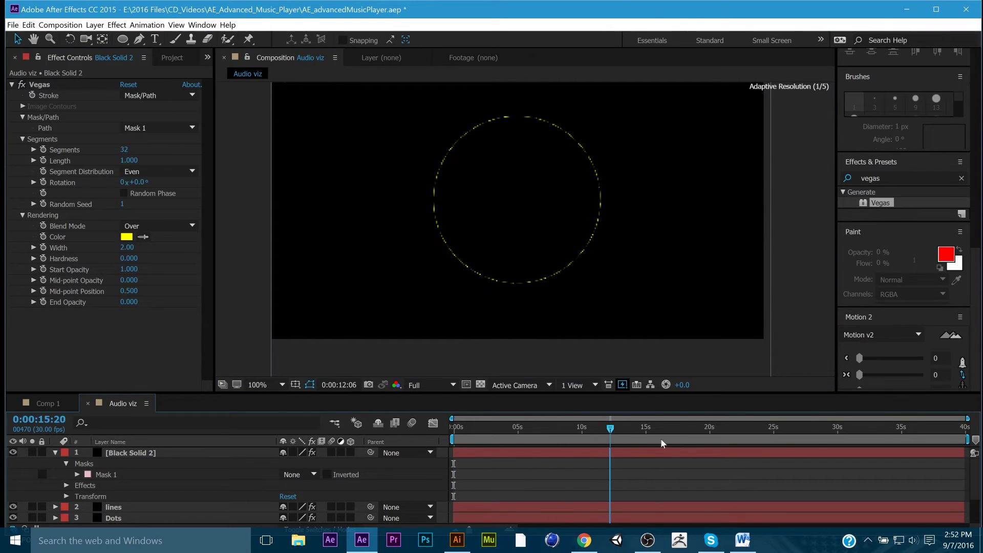
key("Home")
key("space")
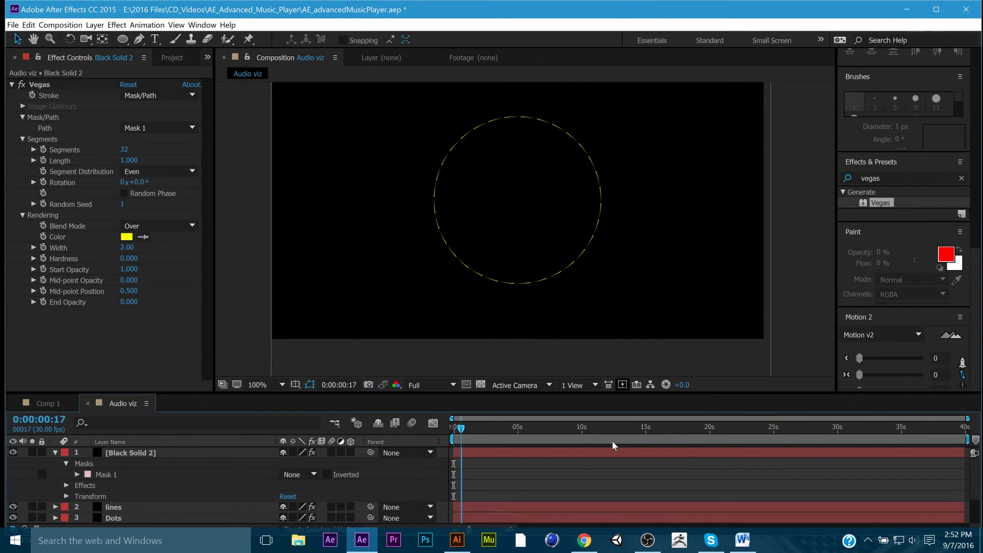
key("space")
scroll(522, 247, "up", 2)
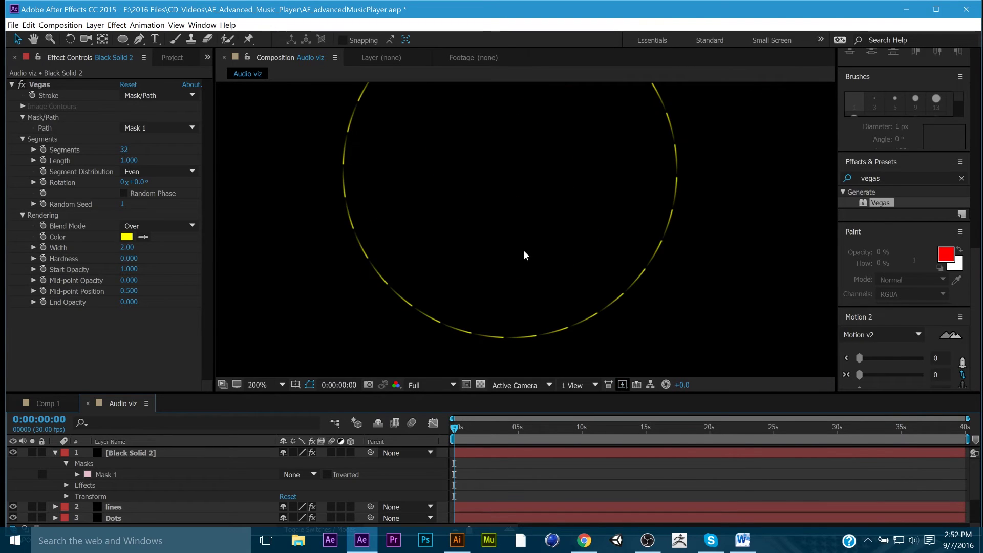
scroll(523, 249, "down", 2)
- Give the Vegas stroke 6 segments, width 8.30 and white colour
left_click(127, 149)
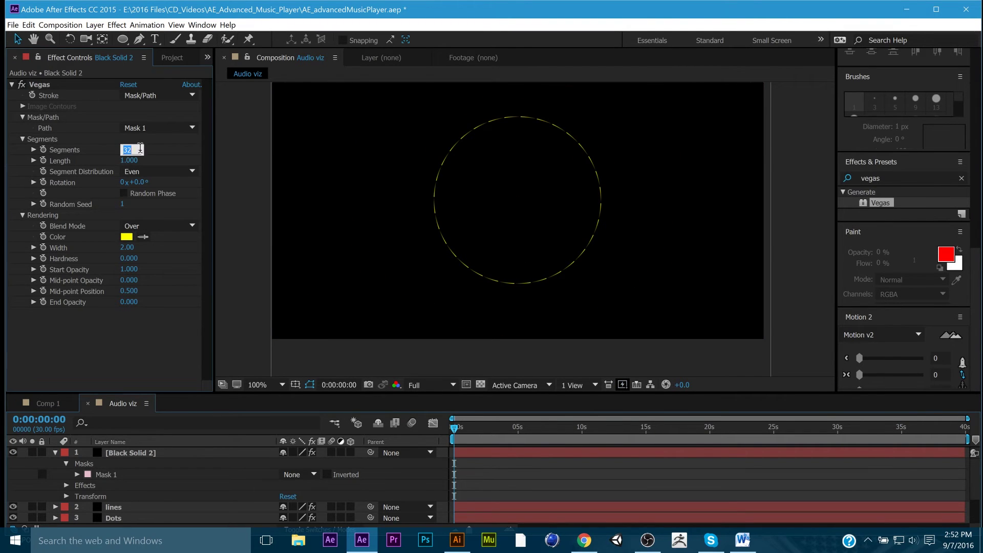
type("6")
key("Return")
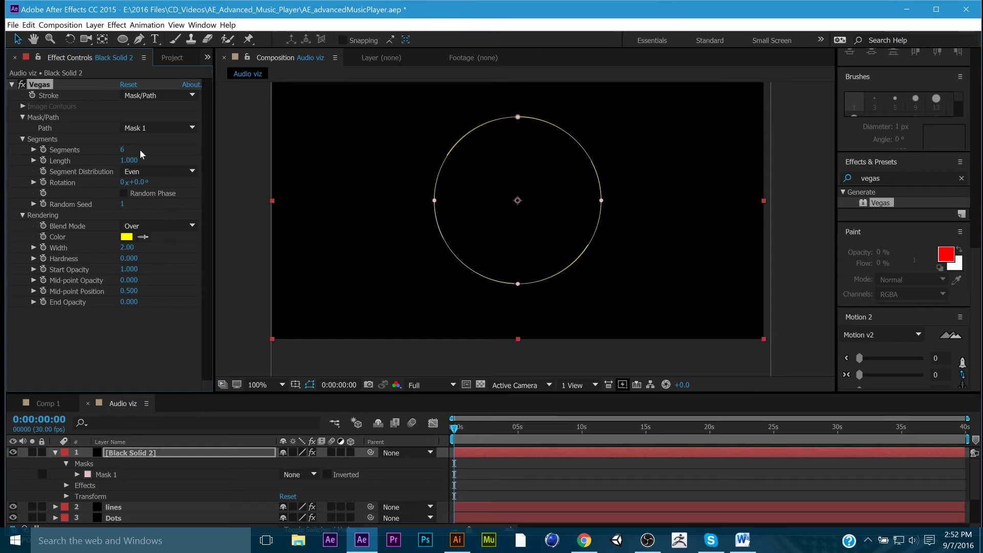
left_click(232, 232)
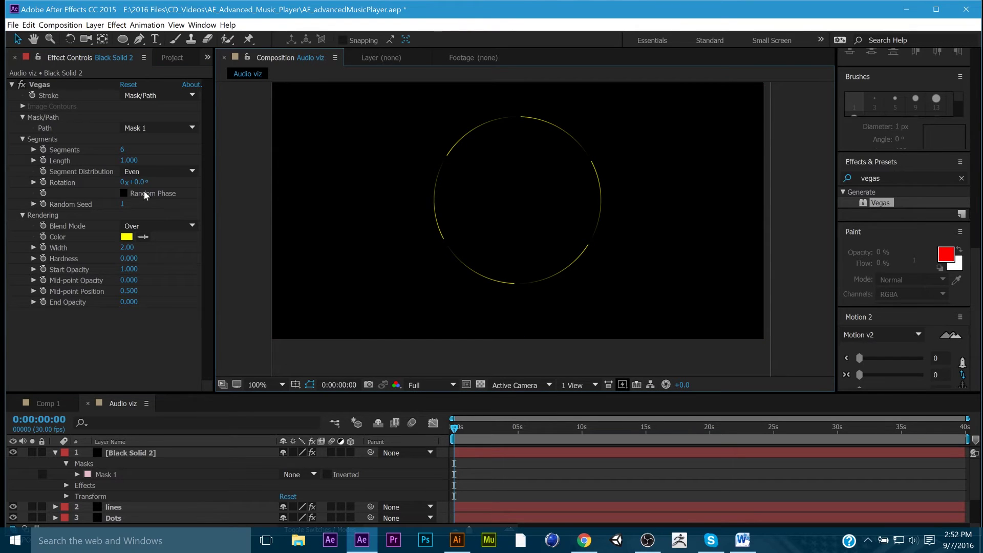
left_click_drag(127, 248, 167, 248)
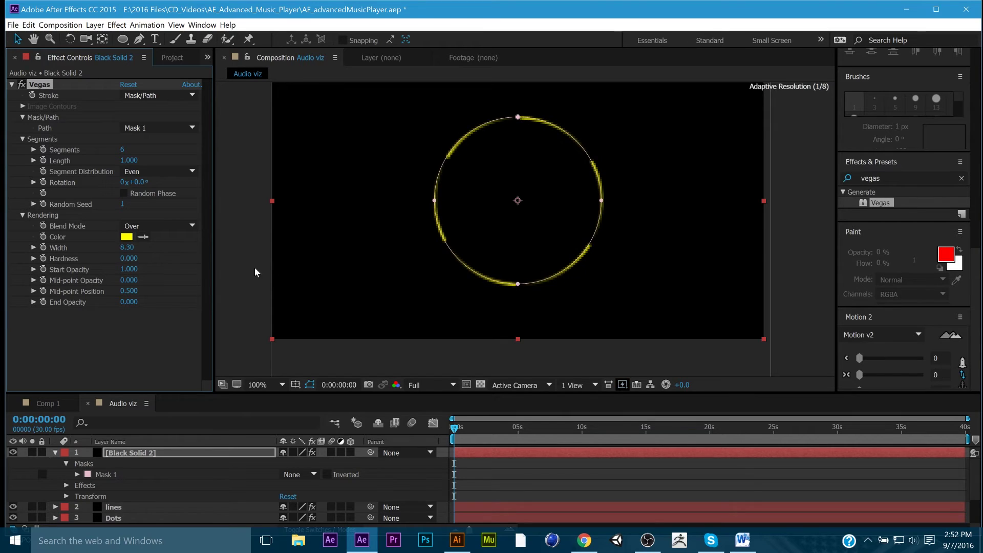
left_click(228, 311)
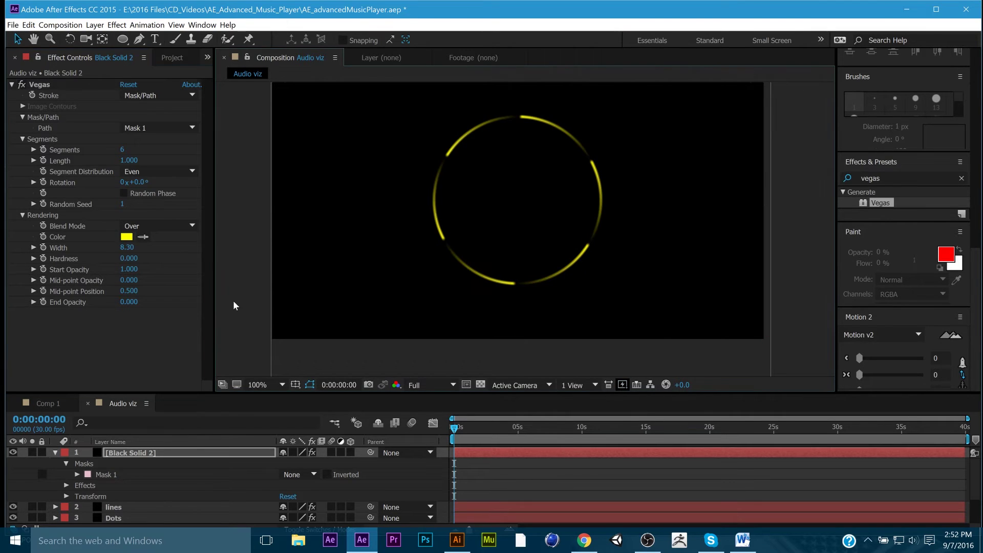
left_click(127, 237)
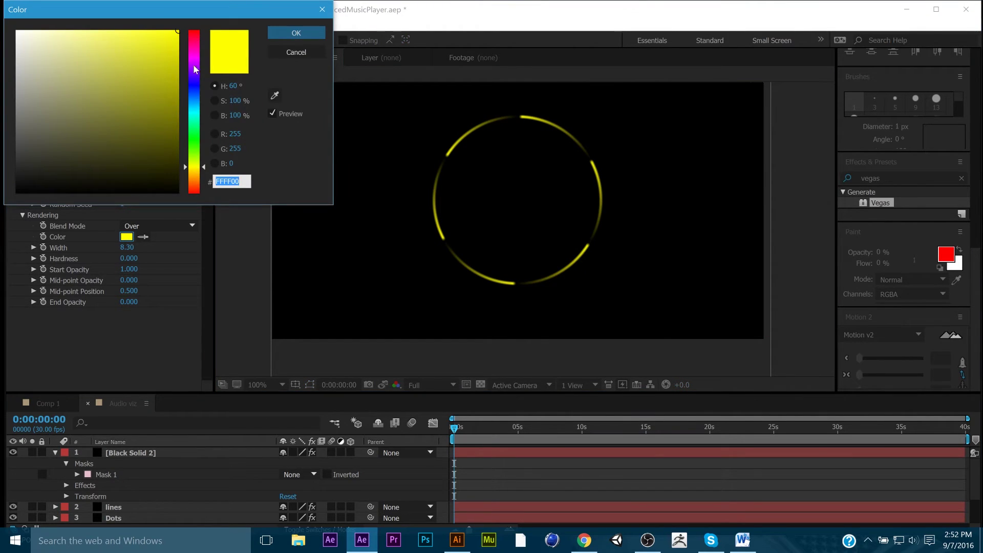
left_click_drag(178, 64, 17, 35)
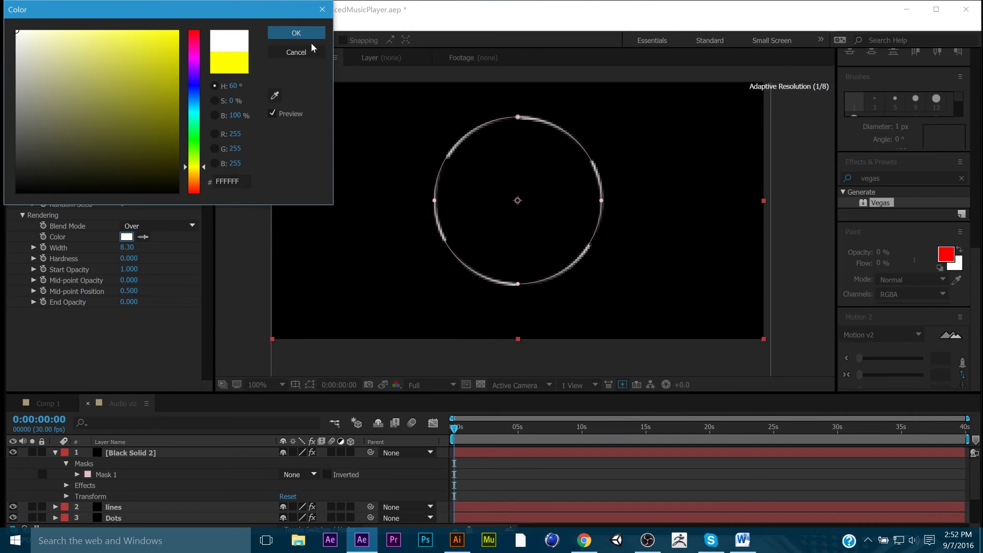
left_click(296, 33)
left_click(267, 241)
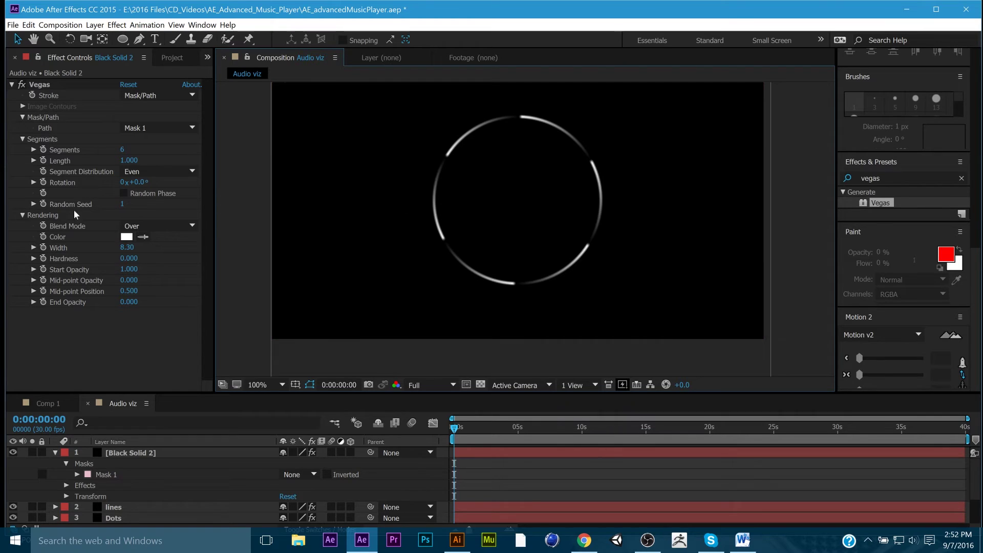
- Drive the Vegas Rotation with the expression time*-150 and preview the spinning segments
left_click(44, 183, "alt")
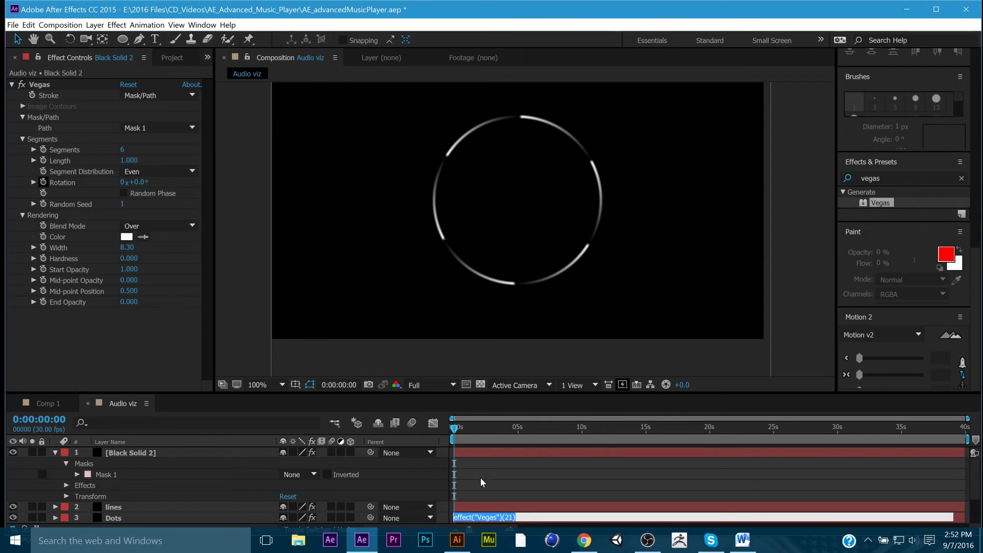
scroll(561, 488, "down", 2)
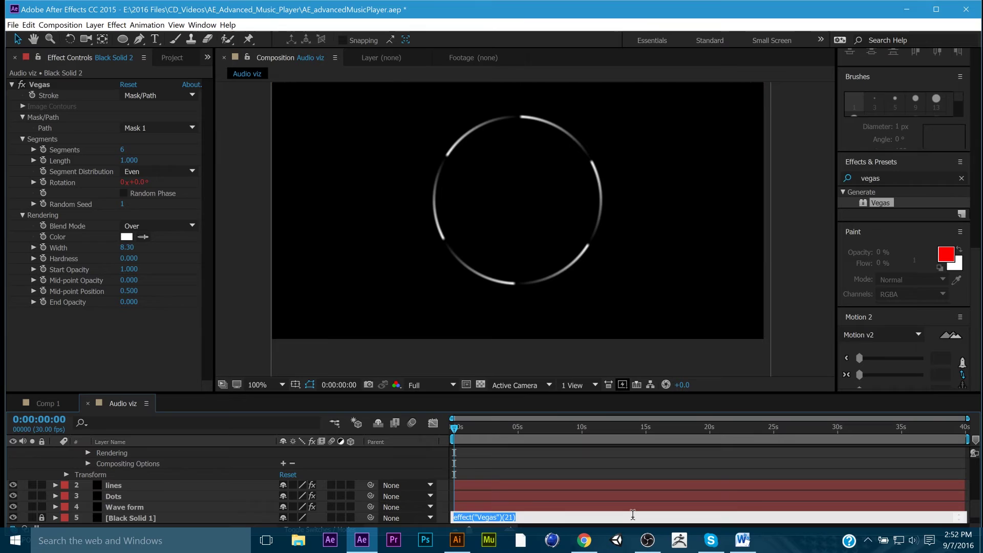
key("BackSpace")
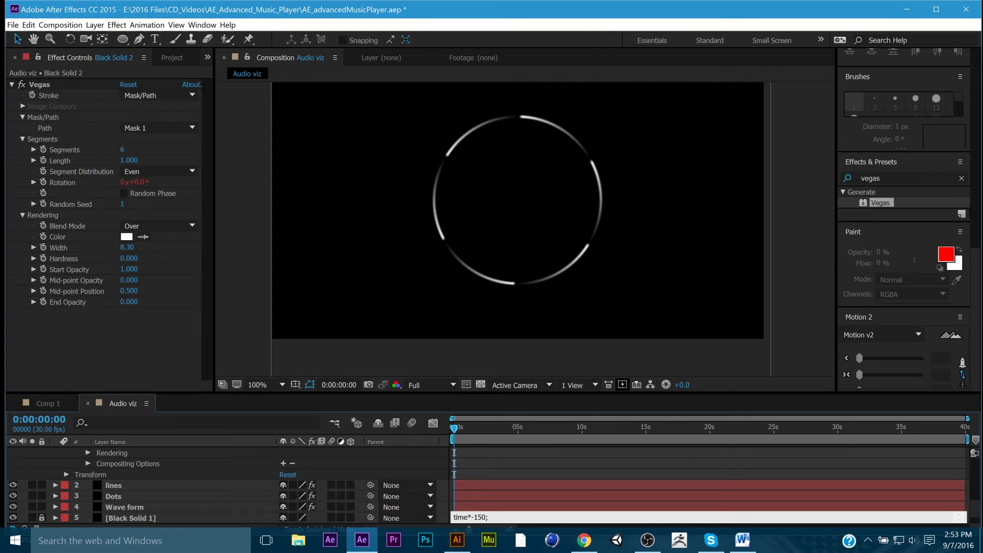
key("KP_Enter")
key("space")
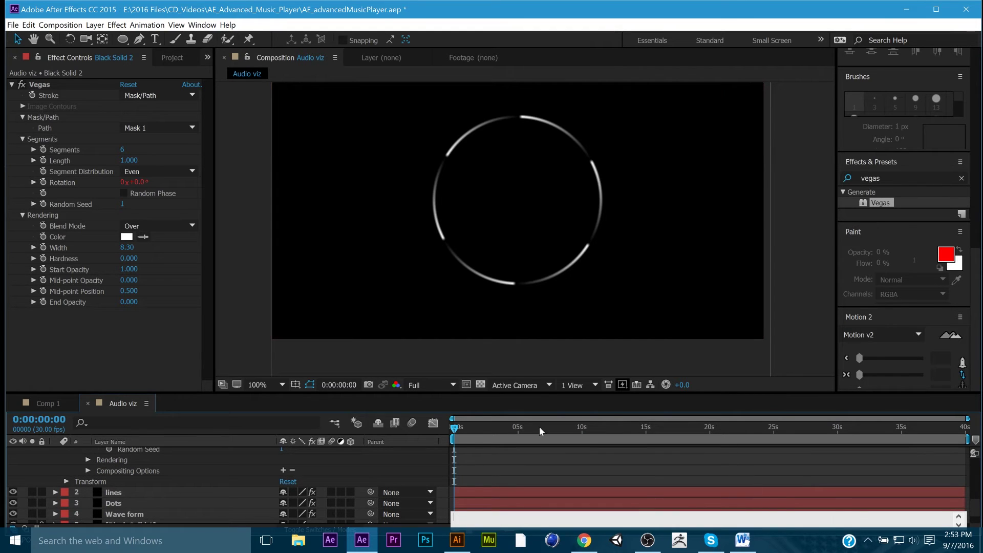
key("space")
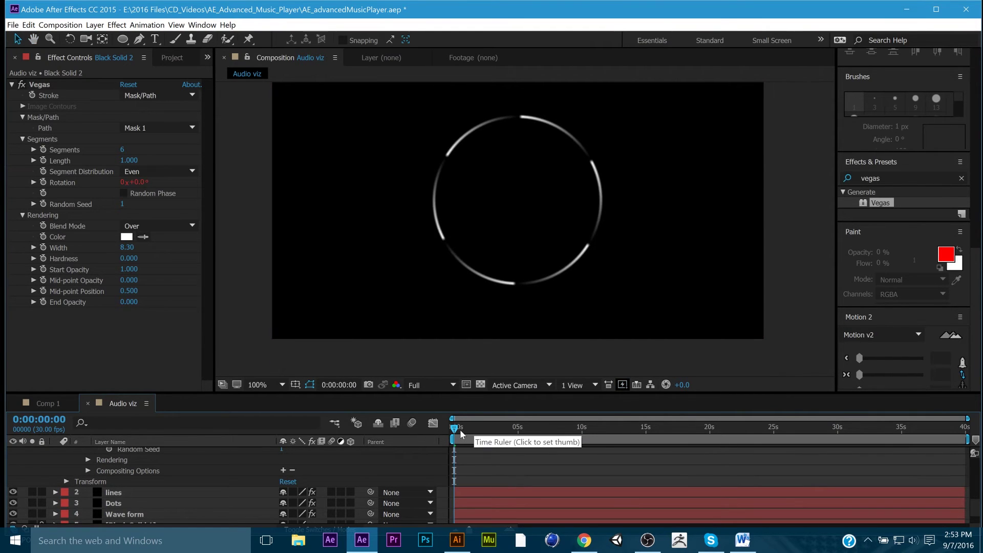
left_click(475, 429)
key("space")
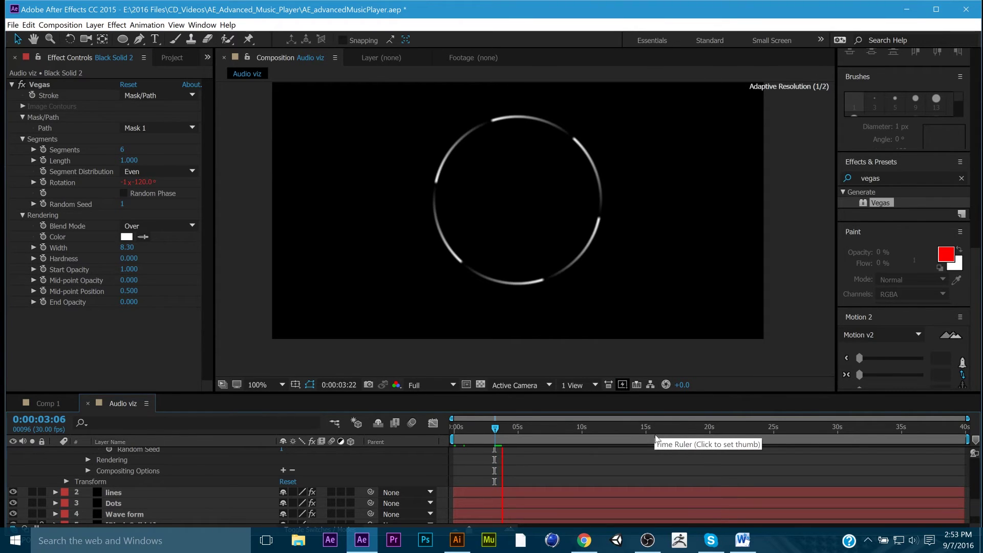
key("space")
scroll(105, 458, "up", 10)
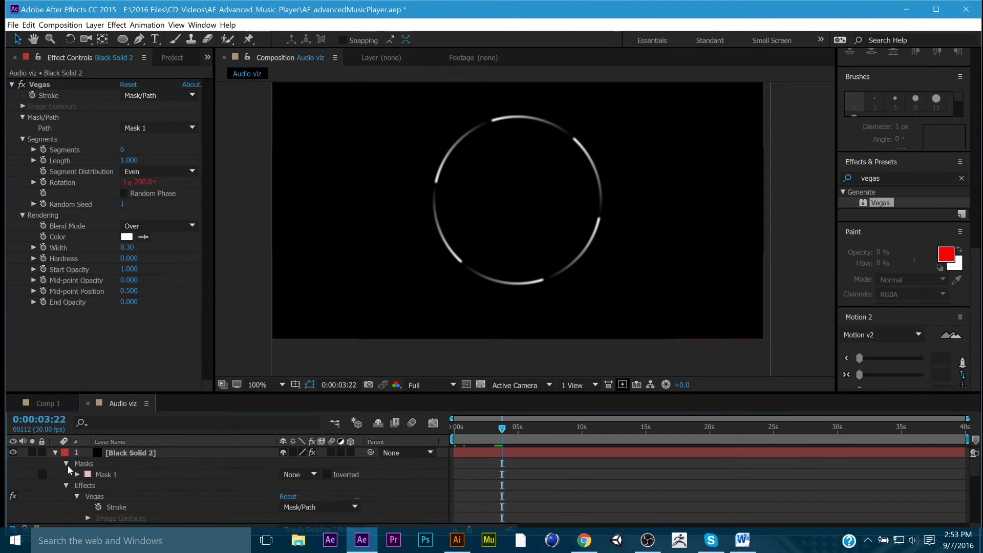
- Set the ring layer's blend mode to Screen and check the full visualizer
left_click(55, 453)
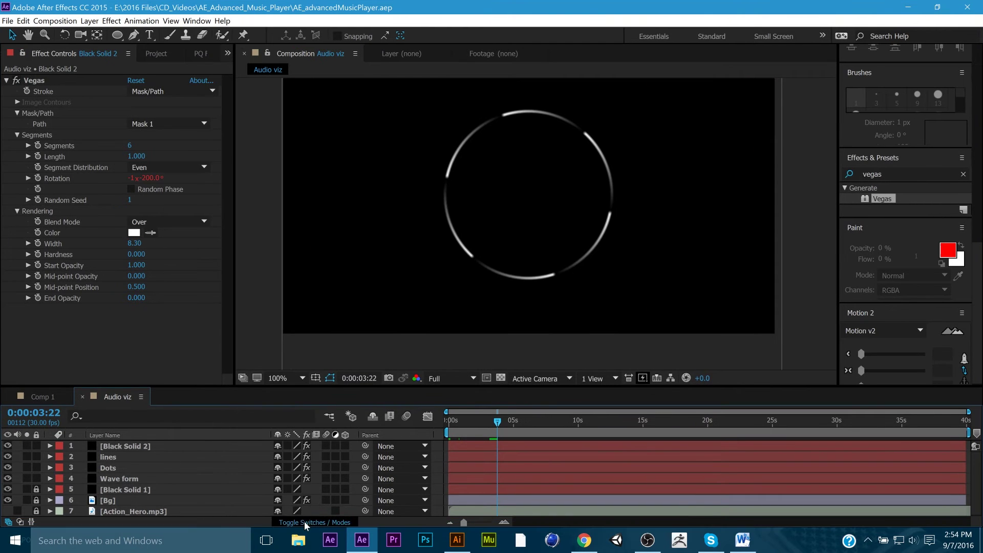
left_click(304, 521)
left_click(296, 444)
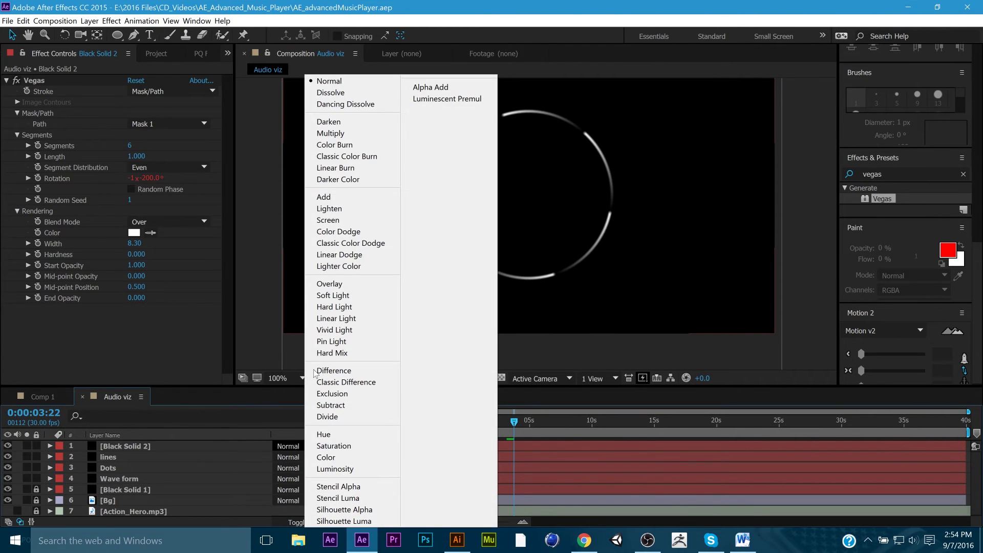
left_click(336, 220)
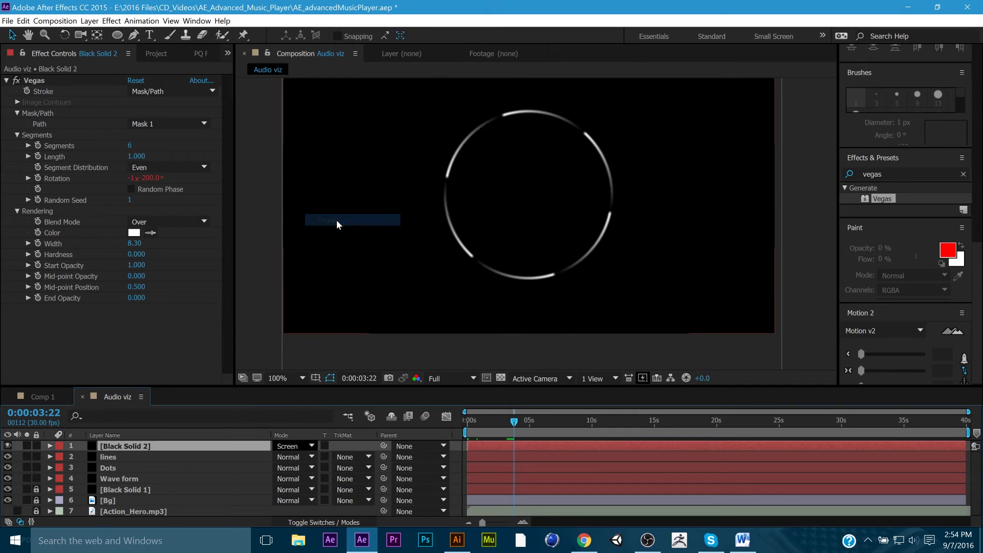
left_click(263, 285)
left_click_drag(509, 431, 609, 427)
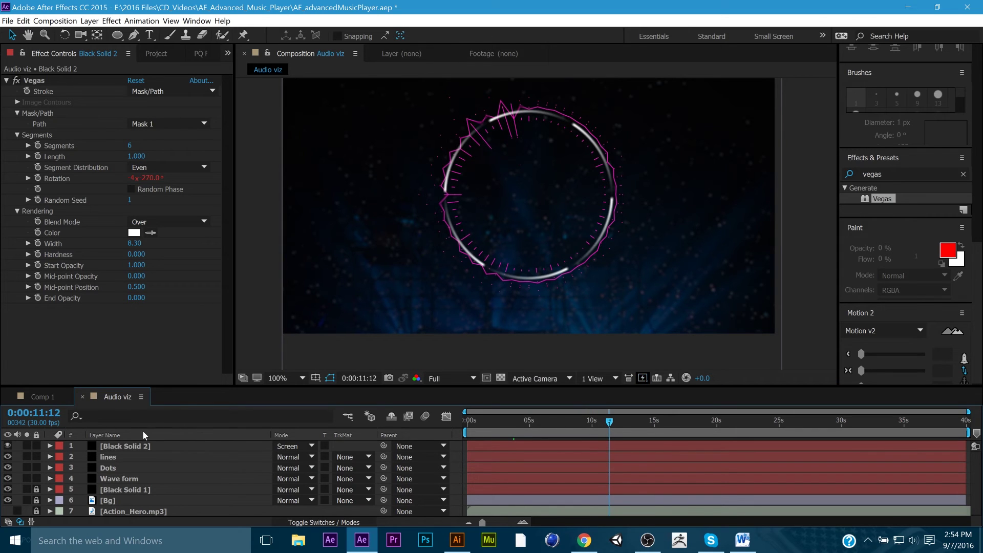
- Rename the ring layer to Round about, preview it, and duplicate it
left_click(142, 444)
key("Return")
type("Round about")
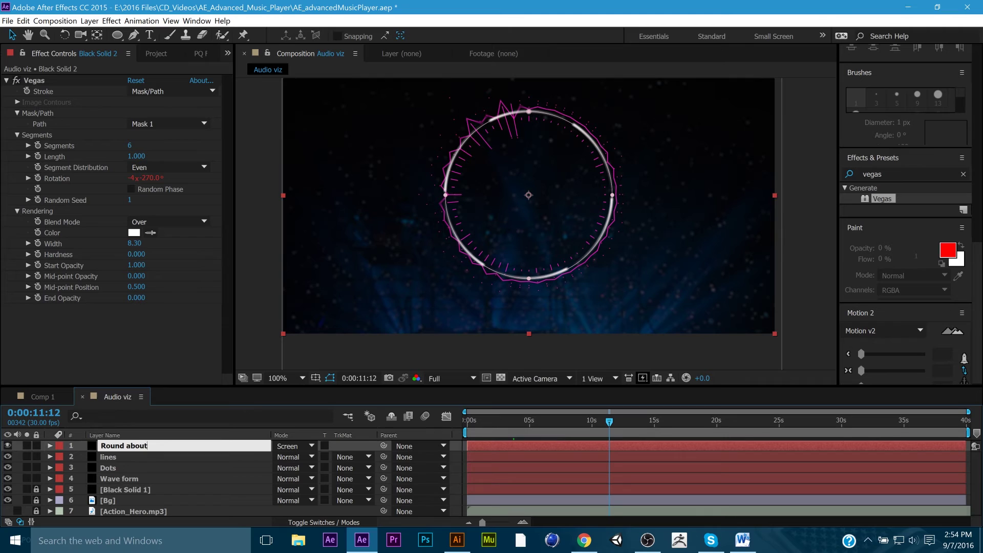
key("Return")
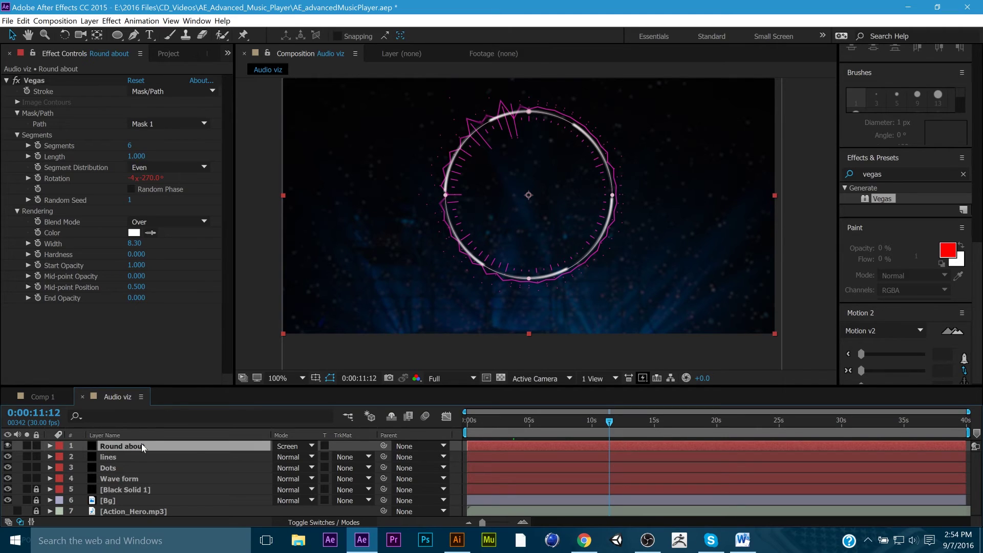
left_click(256, 337)
left_click_drag(484, 425, 444, 423)
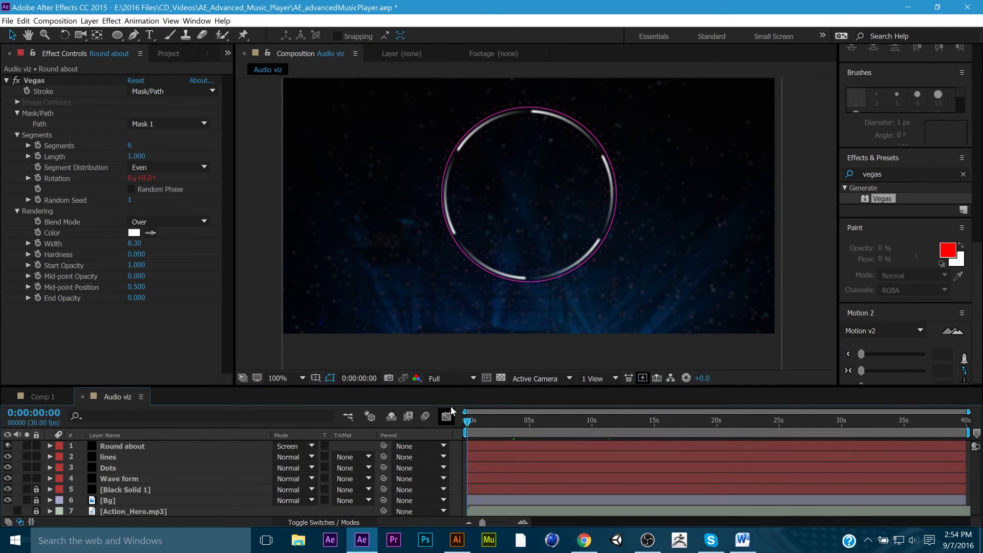
key("space")
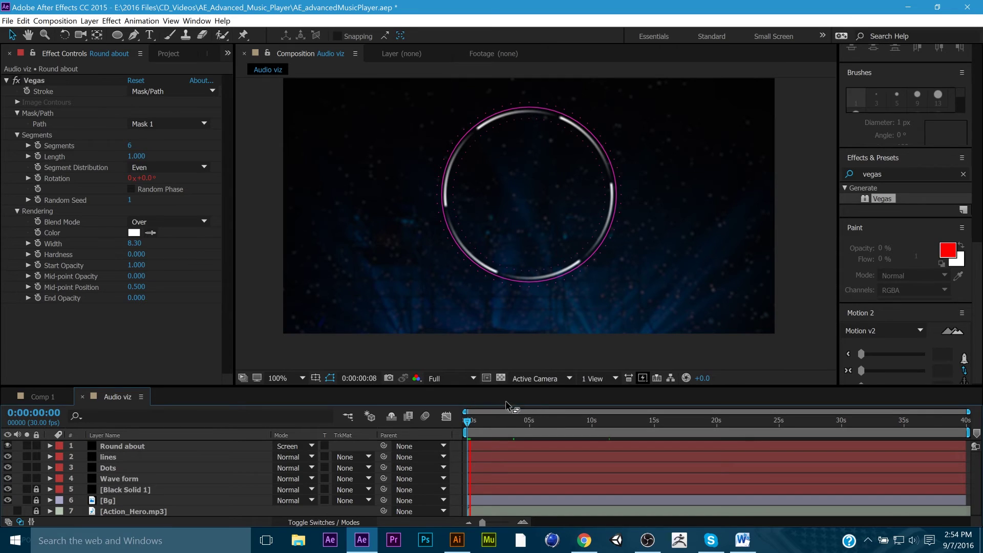
left_click_drag(482, 421, 598, 425)
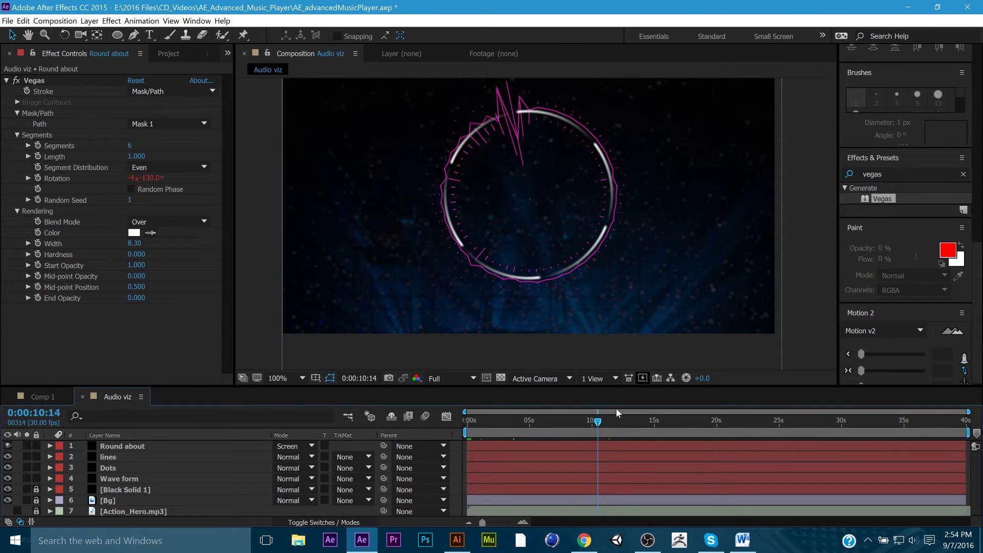
left_click(115, 445)
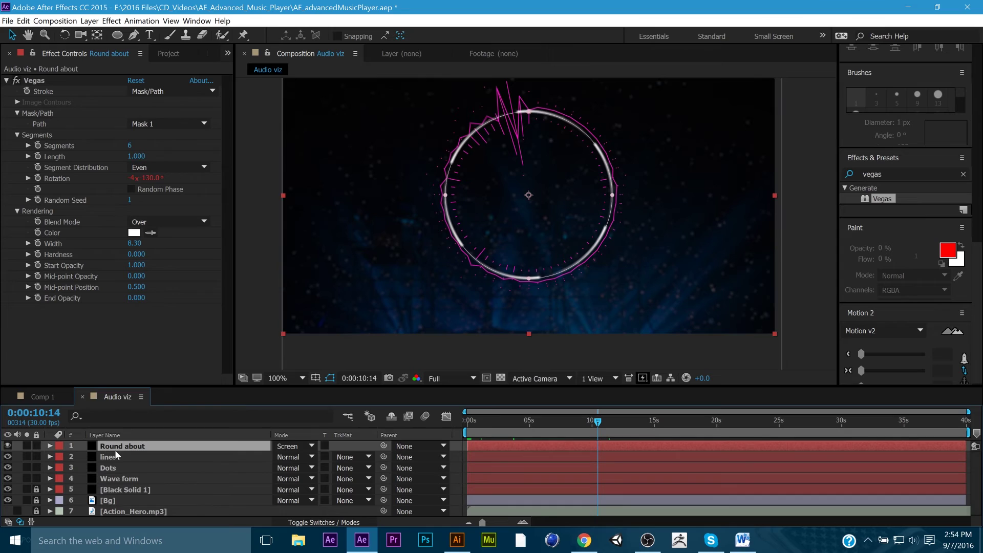
key("ctrl+d")
- Scale Round about 2 inside the original ring with 2 Vegas segments at width 31.90
left_click_drag(776, 337, 739, 321)
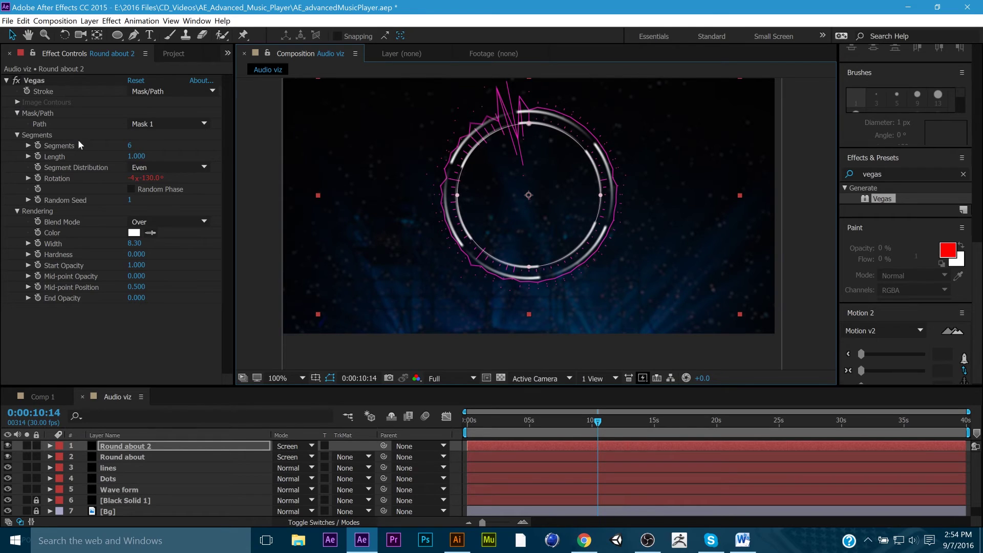
left_click(132, 148)
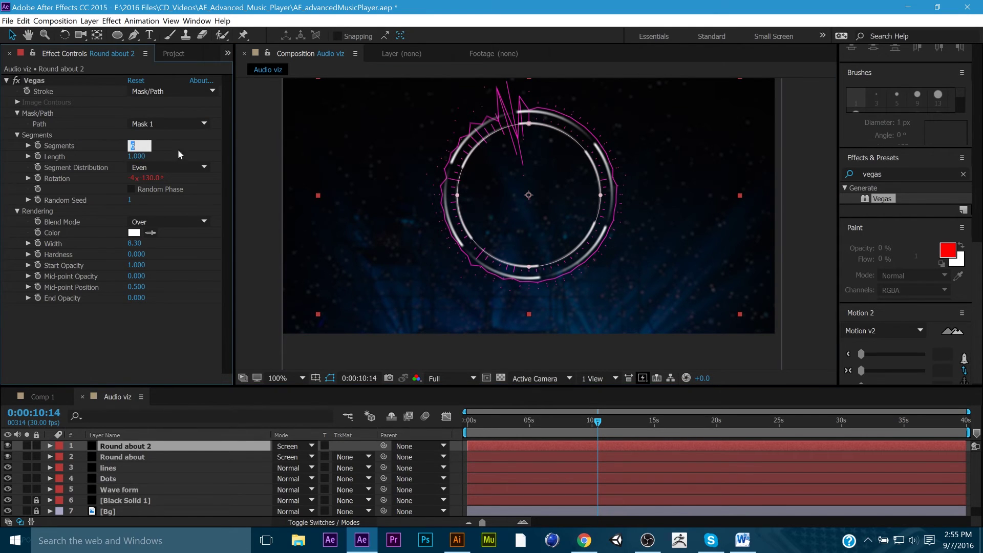
type("2")
key("Return")
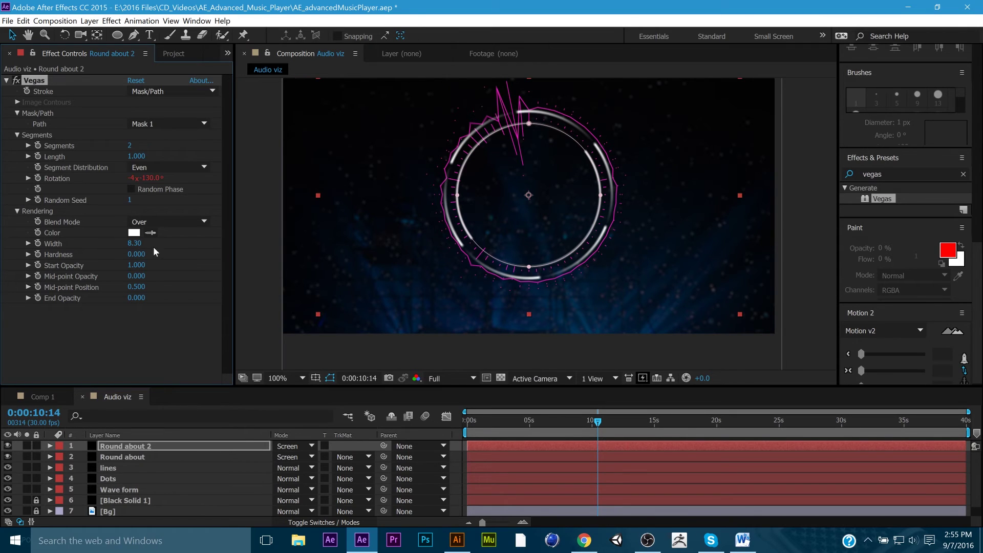
left_click_drag(135, 244, 290, 246)
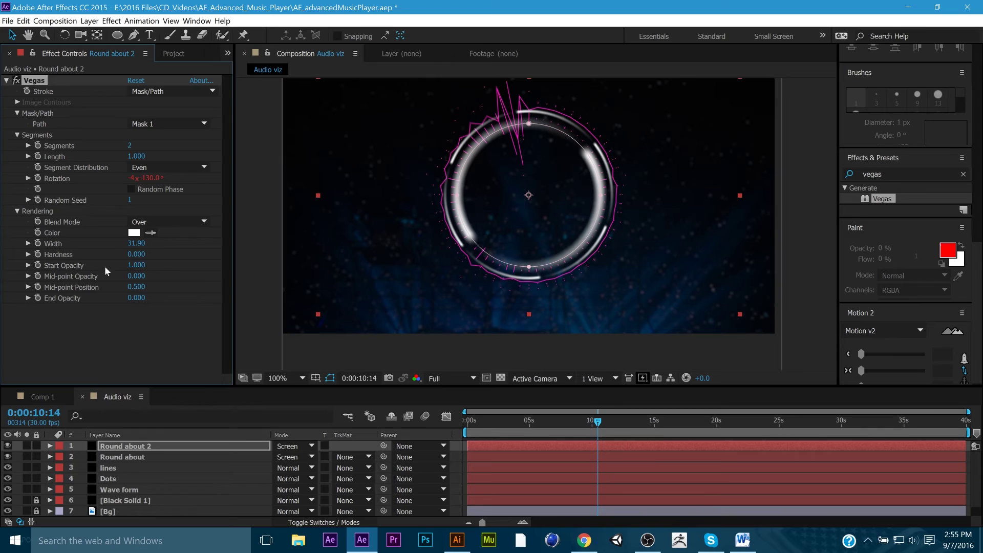
key("ctrl+z")
key("ctrl+shift+z")
- Keep the Vegas Over blend mode and even segment distribution while previewing from the start
left_click(164, 220)
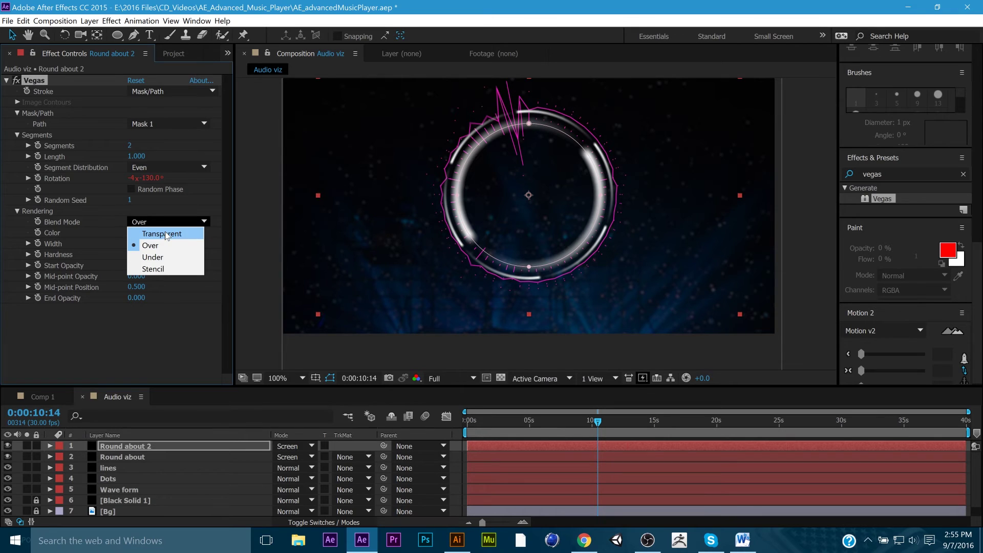
left_click(240, 214)
left_click(524, 421)
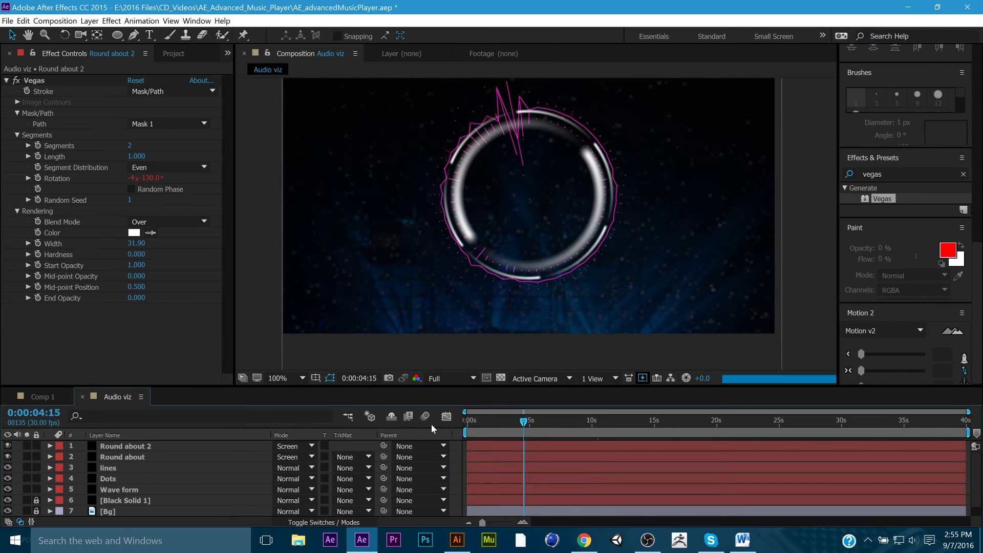
key("Home")
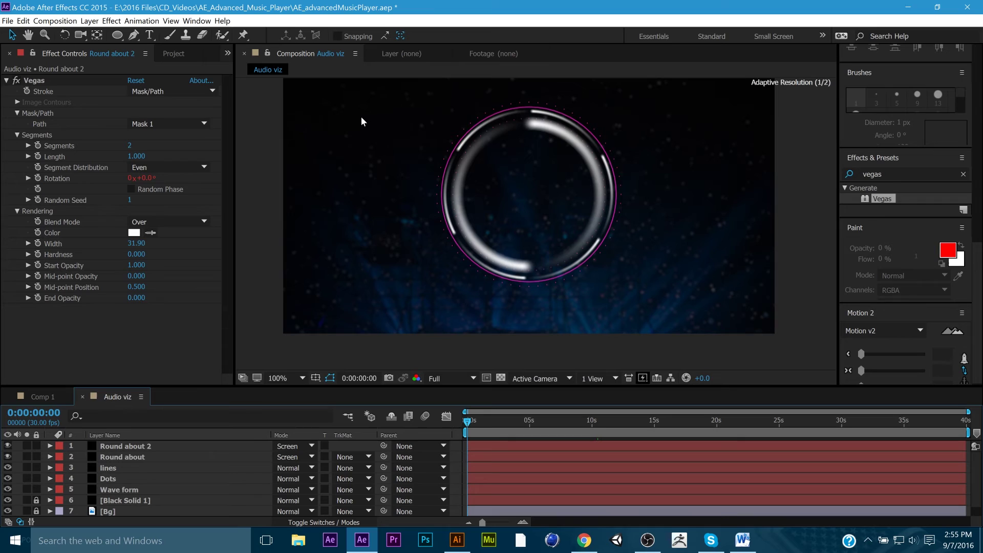
key("space")
left_click(169, 167)
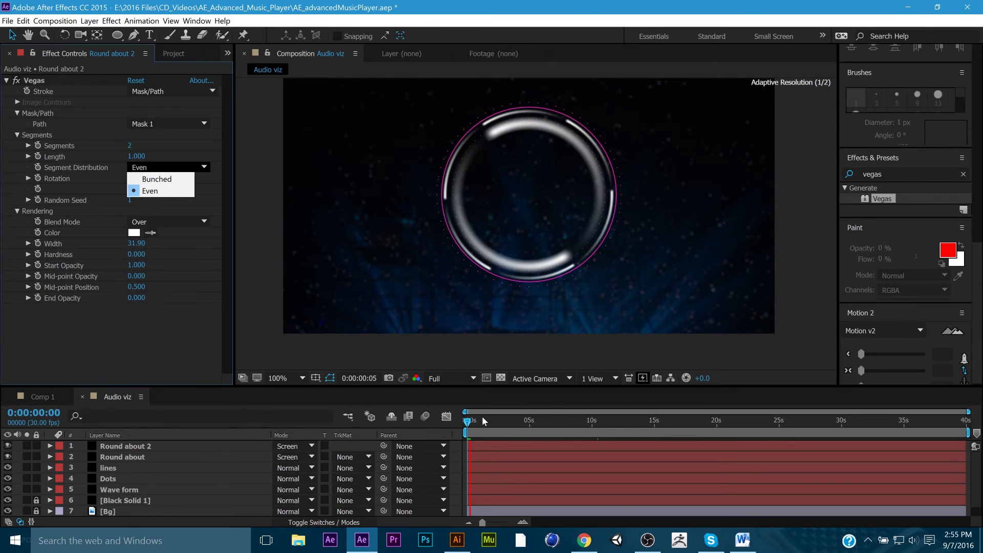
left_click(532, 354)
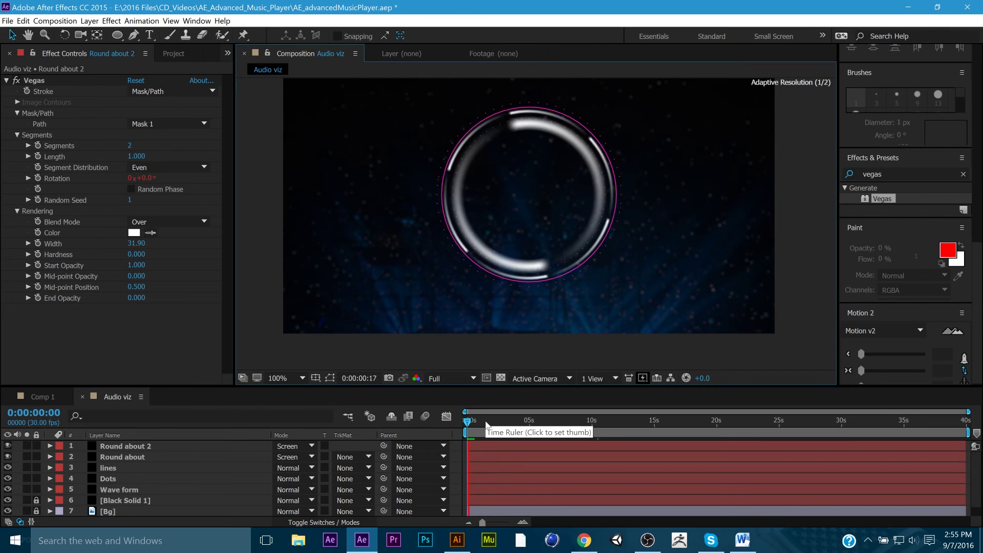
- Draw a white Ellipse circle filling the ring centre and bring up its fill colour settings
key("space")
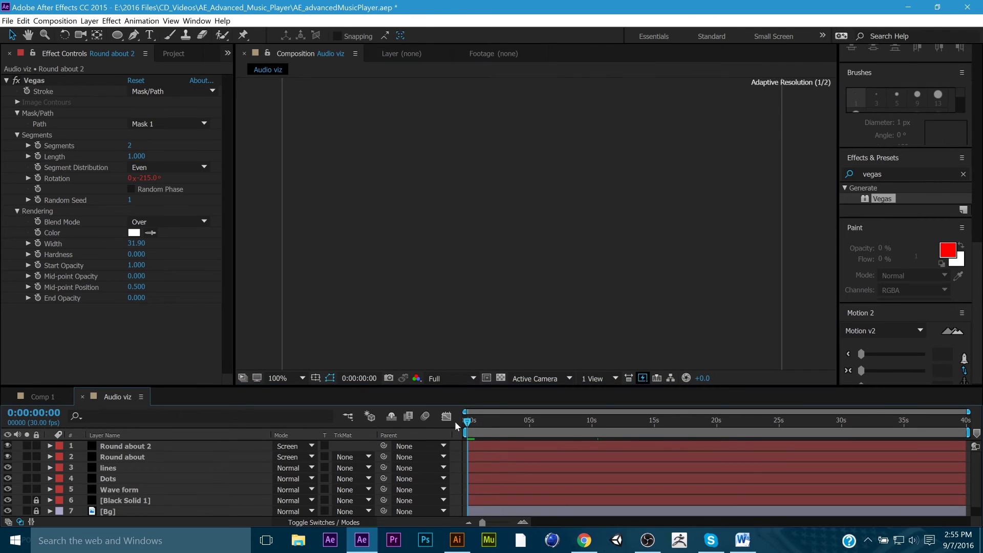
mouse_move(118, 37)
left_mouse_down()
mouse_move(168, 47)
mouse_move(169, 62)
left_mouse_up()
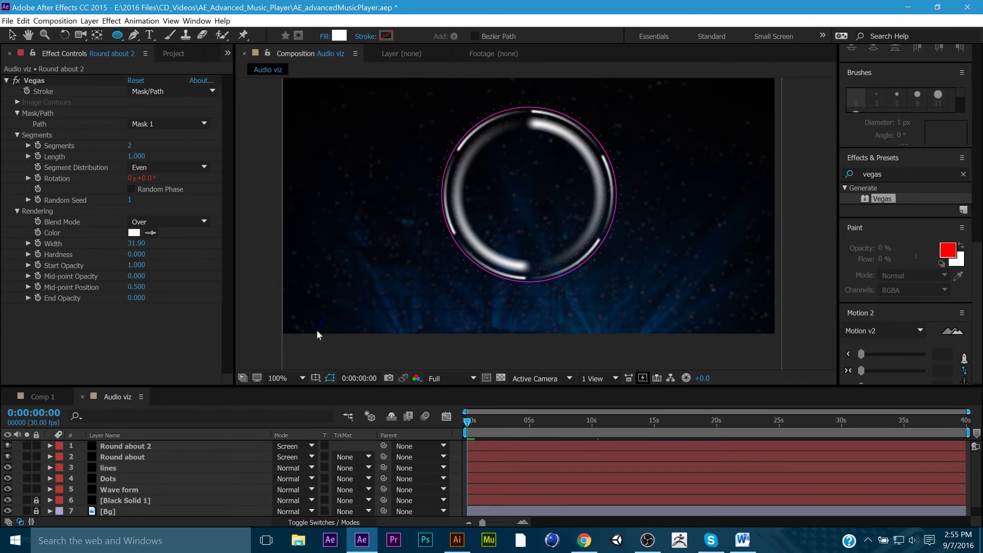
left_click(114, 398)
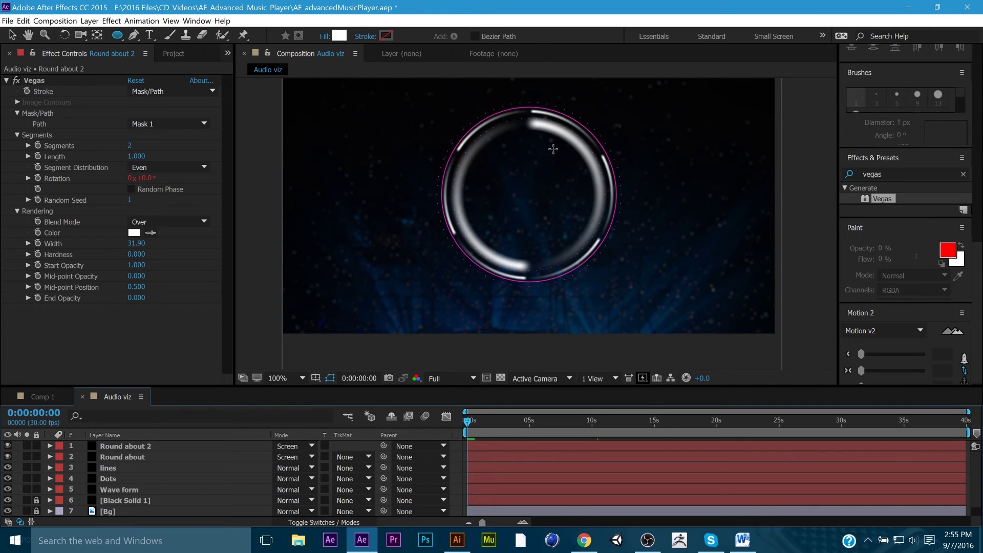
left_click(546, 190)
left_click_drag(555, 199, 589, 256)
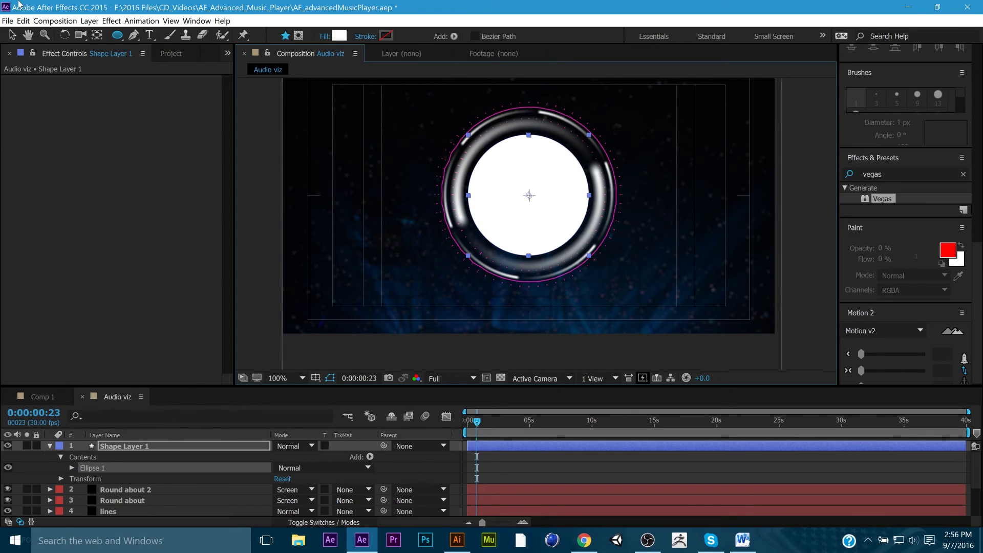
left_click(13, 35)
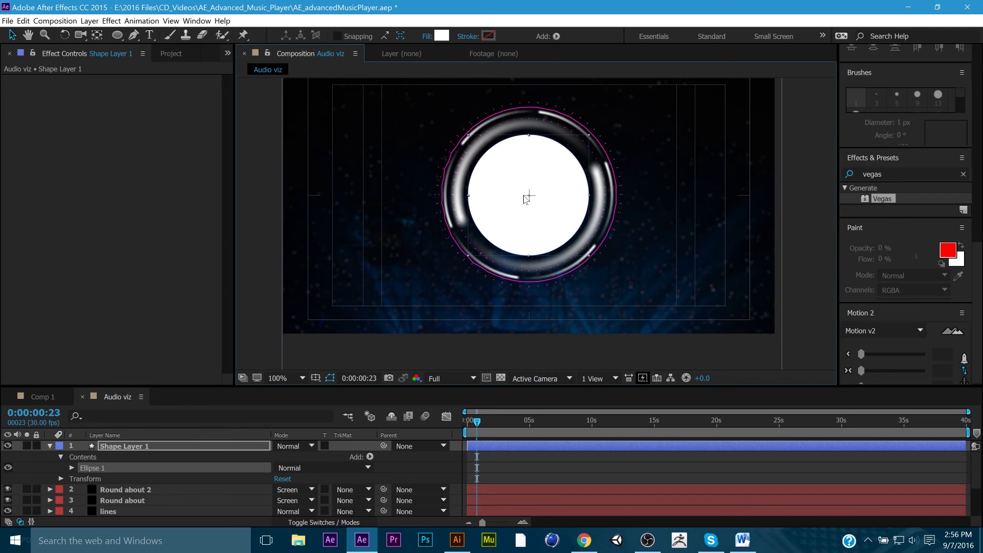
left_click(441, 36)
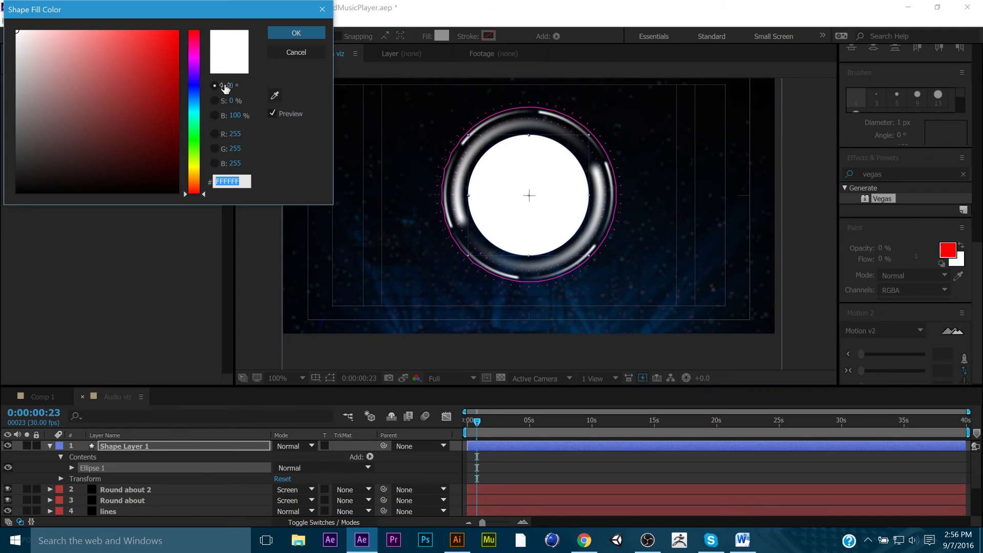
- Change the centre circle's fill colour to magenta FF00DF
left_click_drag(156, 54, 178, 31)
left_click_drag(196, 69, 197, 58)
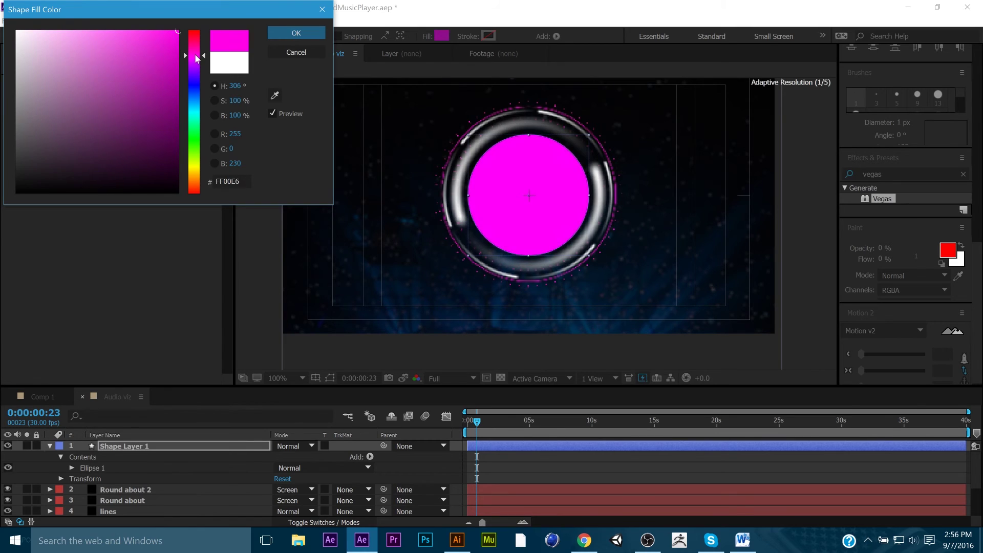
left_click(300, 35)
- Drag out an empty paragraph text box over the magenta circle
left_click(806, 210)
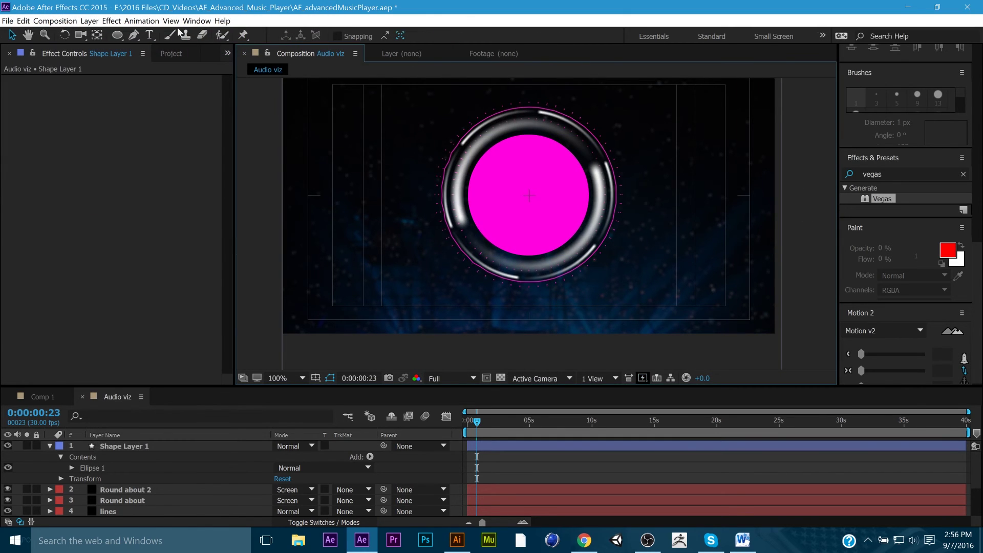
left_click(148, 34)
left_click_drag(419, 153, 699, 249)
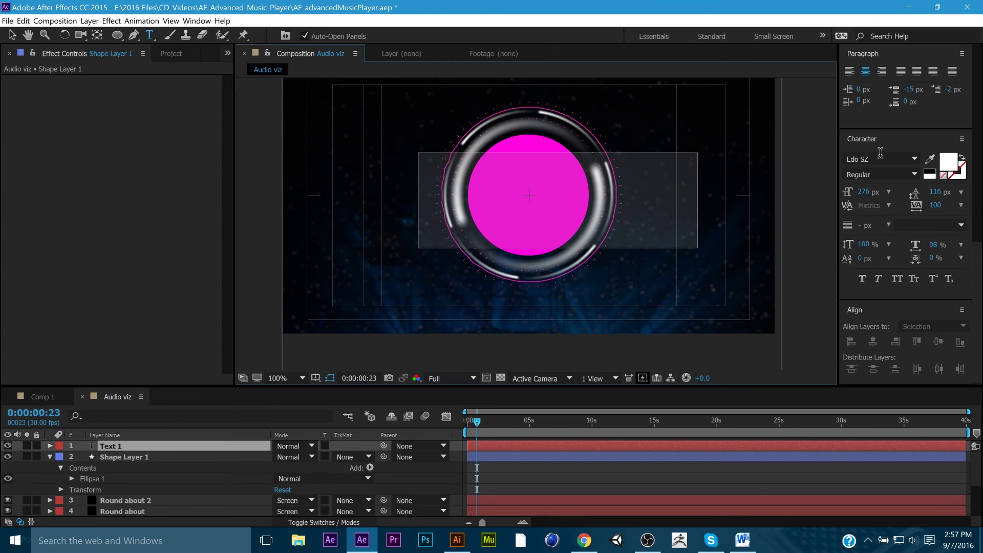
- Size the MY MUSIC title to 129 px with MUSIC on a second line
key("KP_Enter")
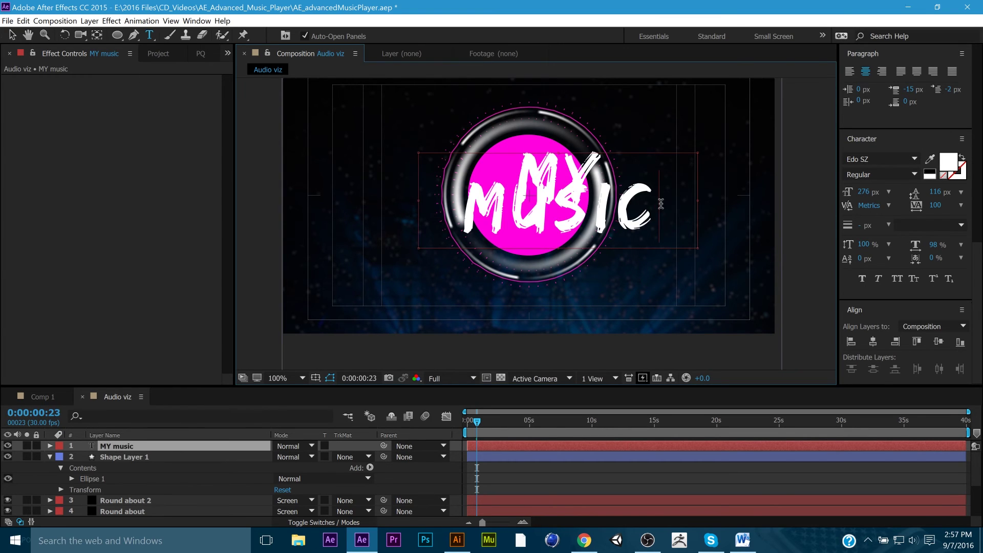
double_click(569, 183)
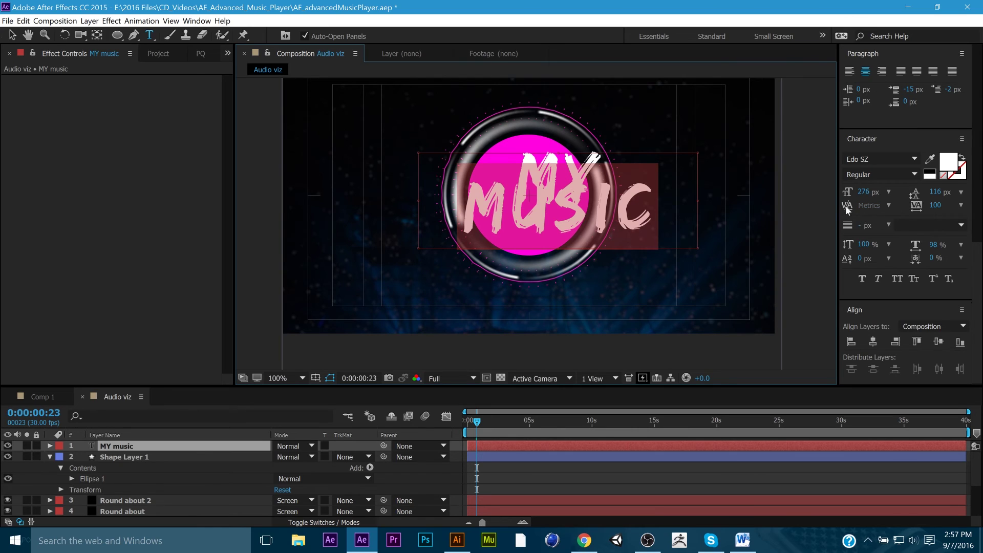
left_click_drag(864, 191, 538, 167)
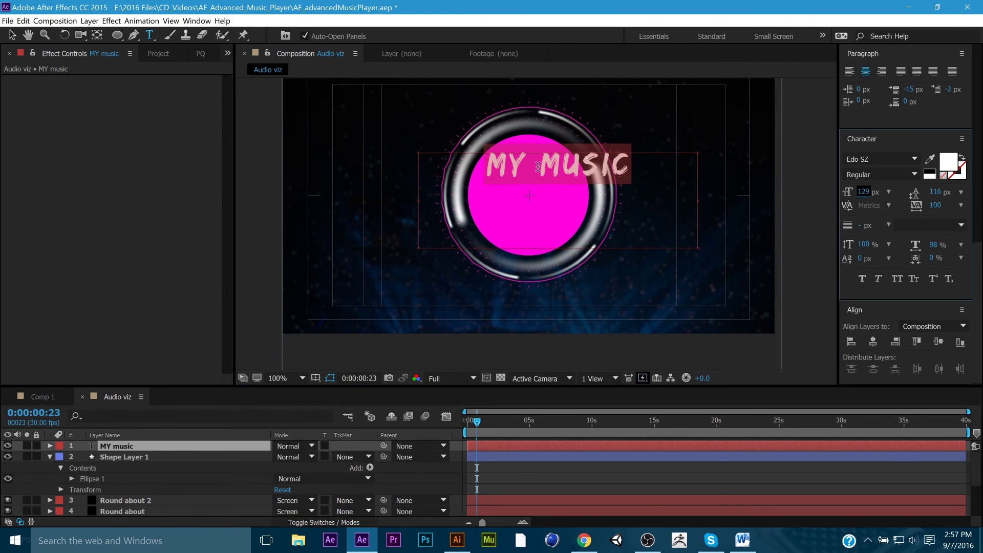
left_click(538, 167)
key("Return")
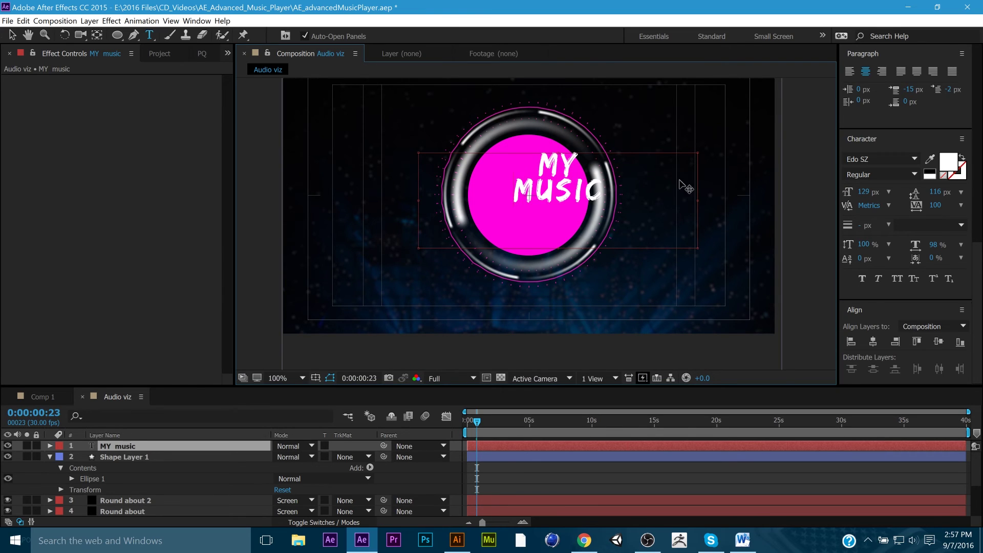
- Move the MY MUSIC title so it sits centred on the magenta circle
left_click(13, 34)
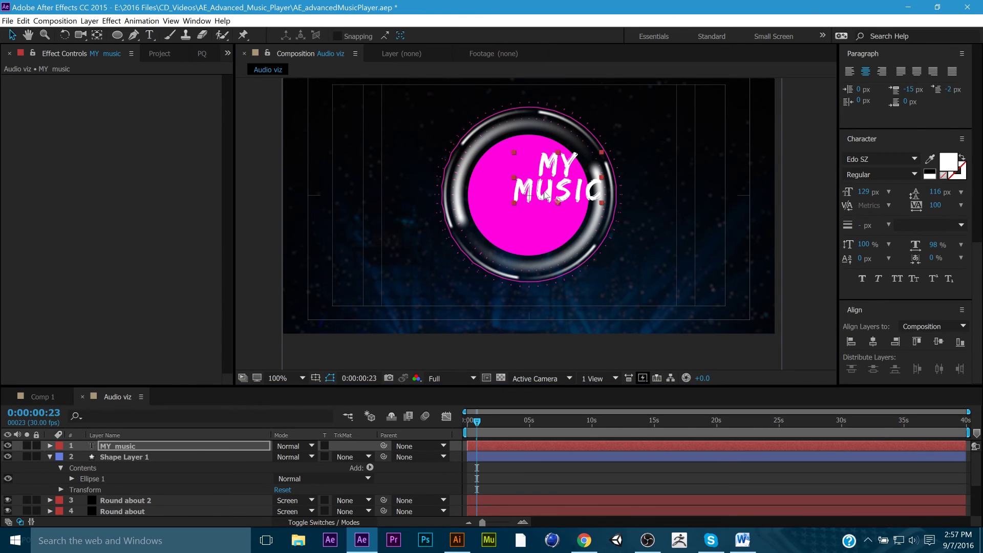
left_click_drag(545, 196, 521, 207)
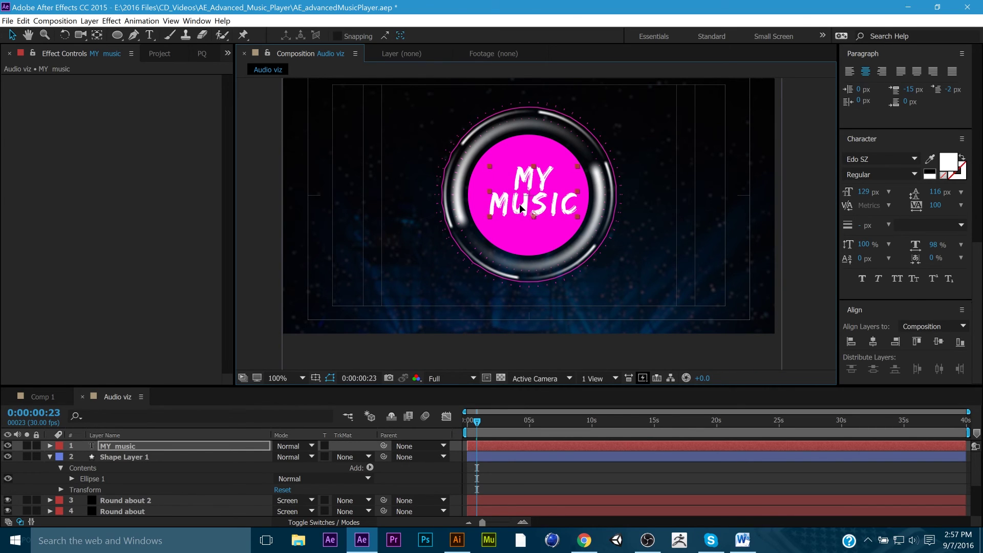
left_click(810, 207)
scroll(625, 210, "down", 1)
scroll(634, 214, "up", 1)
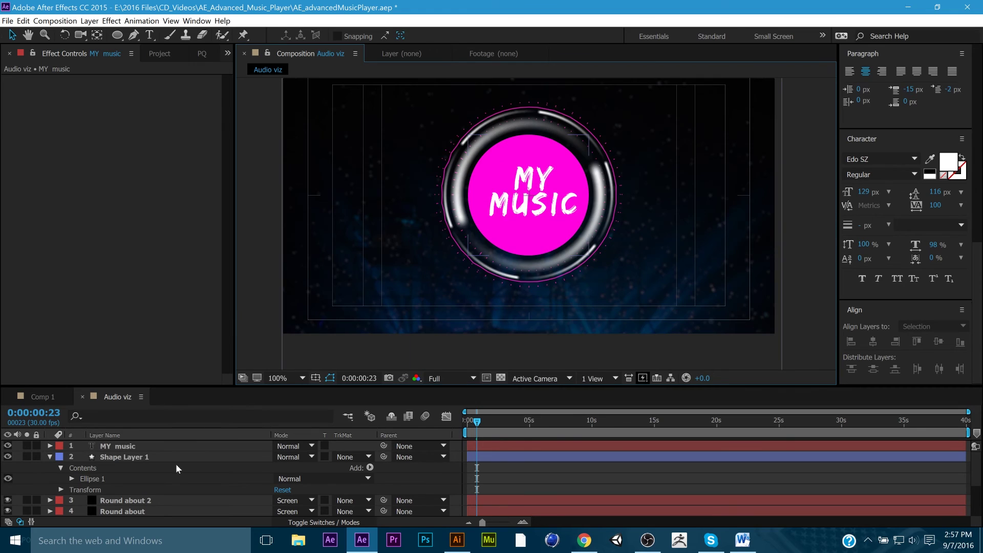
- Lower Shape Layer 1's opacity to 28% so the centre disc turns translucent
left_click(125, 458)
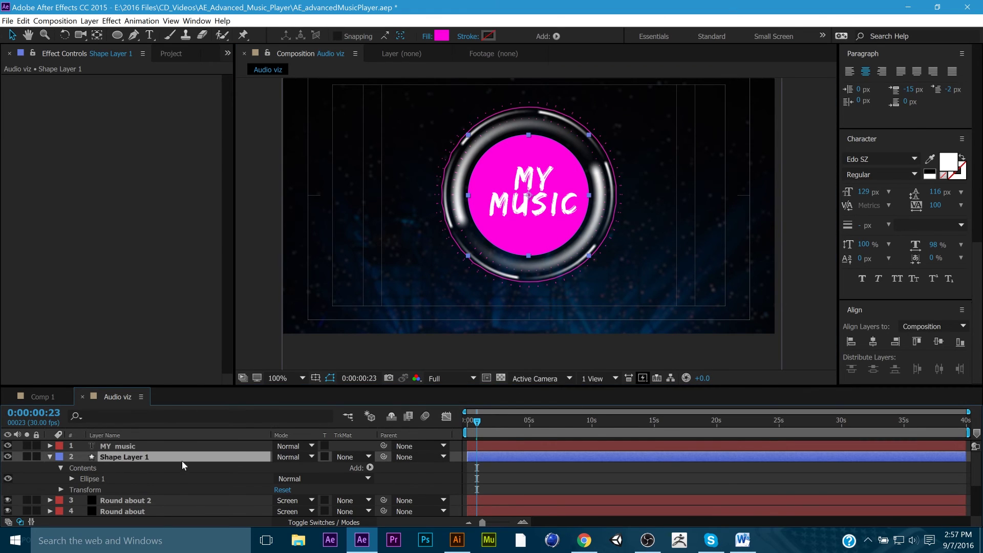
left_click(62, 490)
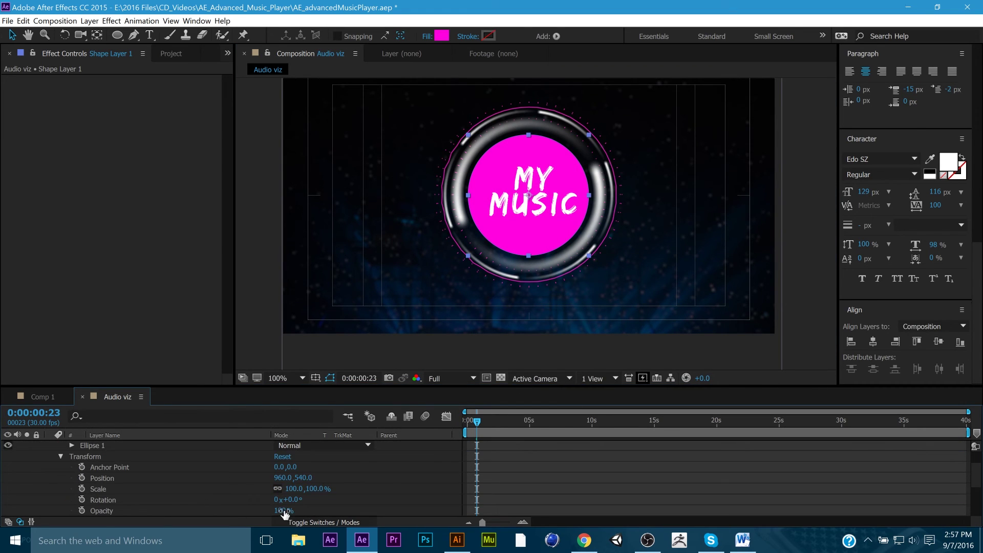
left_click_drag(254, 511, 236, 509)
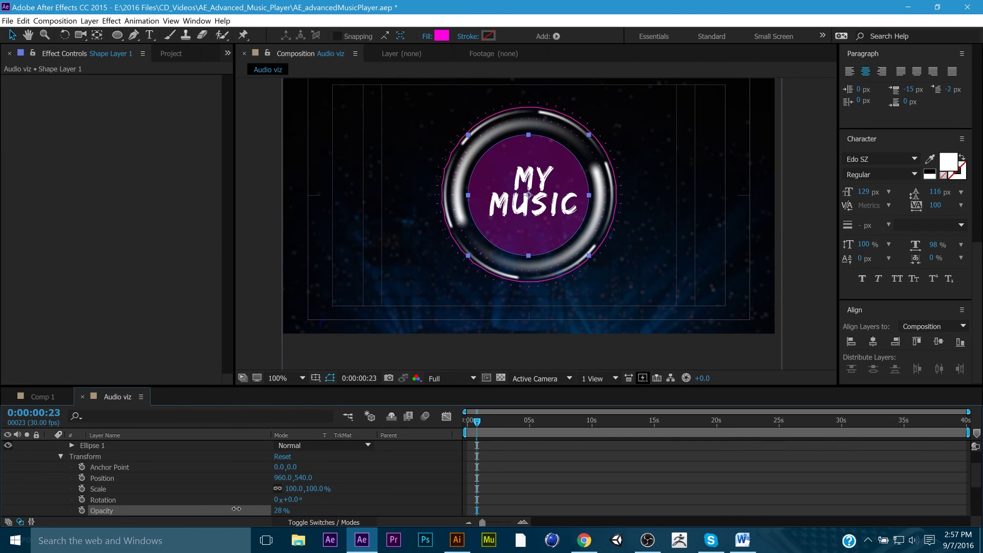
left_click(803, 296)
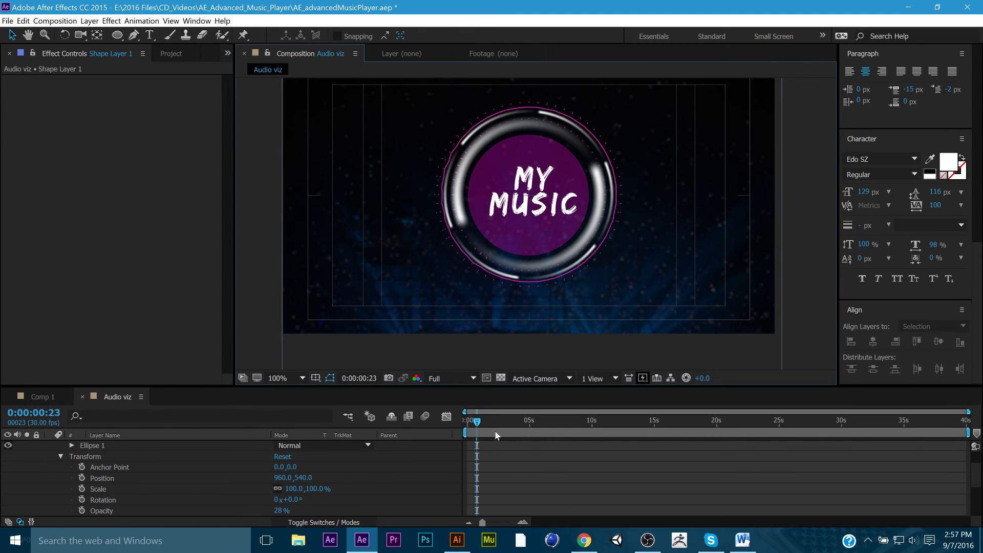
- Play the composition from the start to preview the animated rings
key("space")
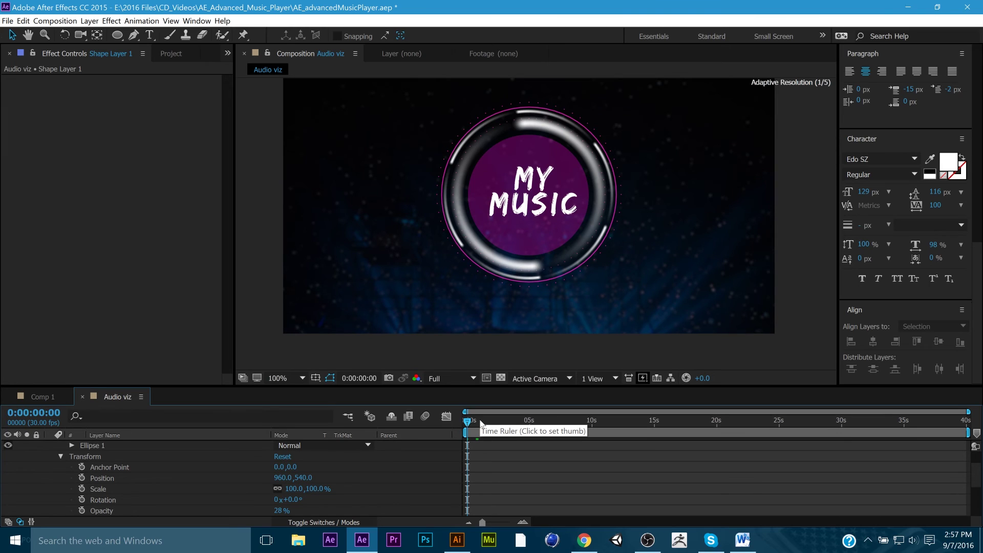
key("space")
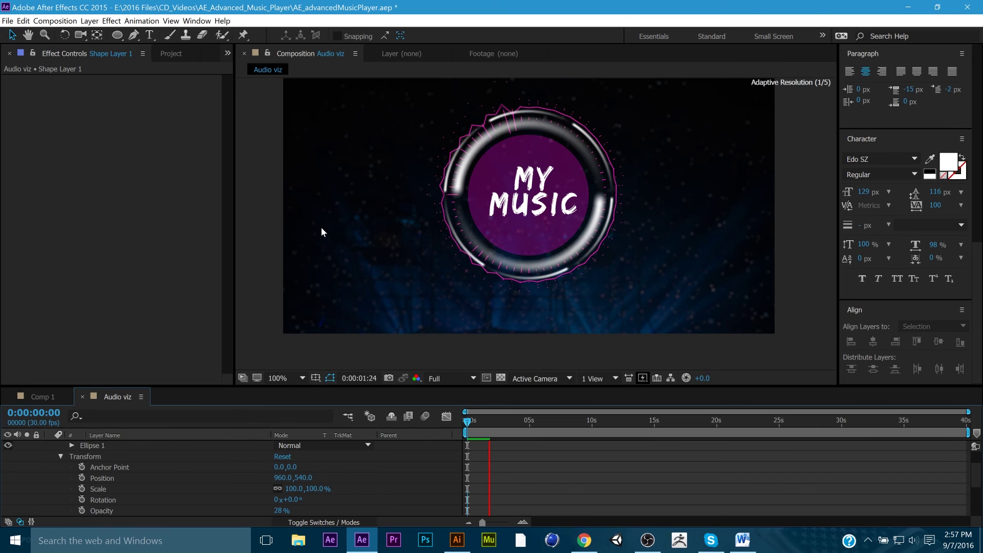
scroll(134, 505, "up", 2)
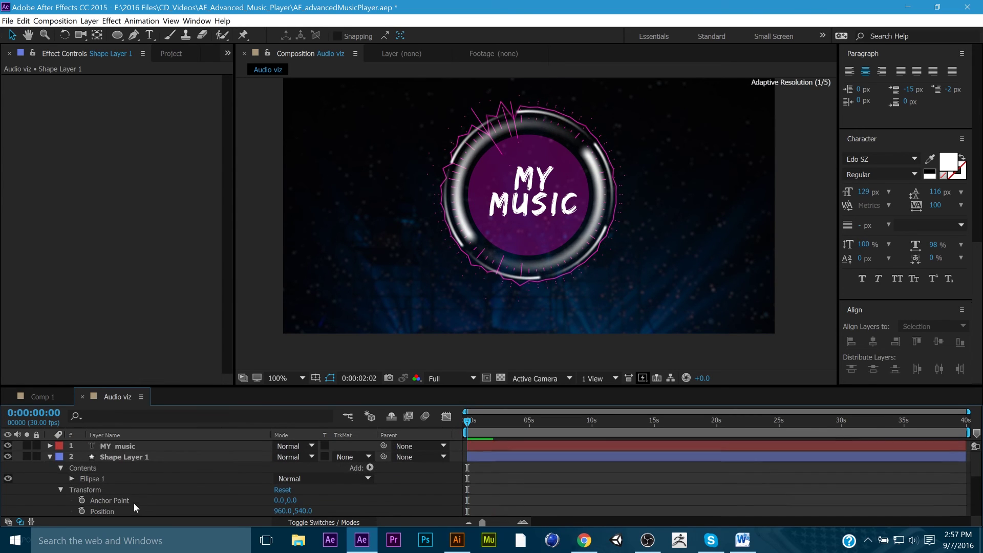
- Toggle the Wave form and lines layers' visibility to identify which ring each draws
left_click(50, 456)
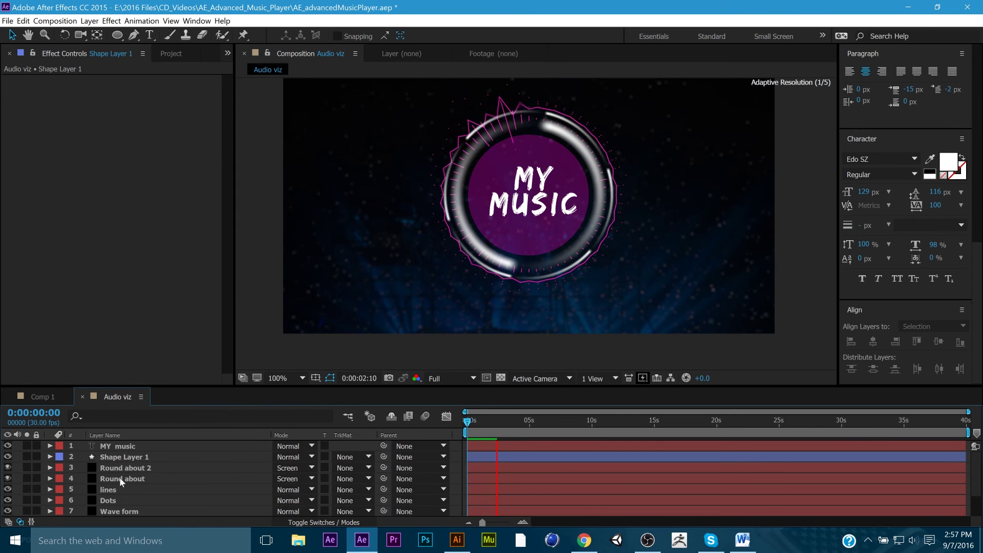
left_click(119, 478)
left_click(114, 511)
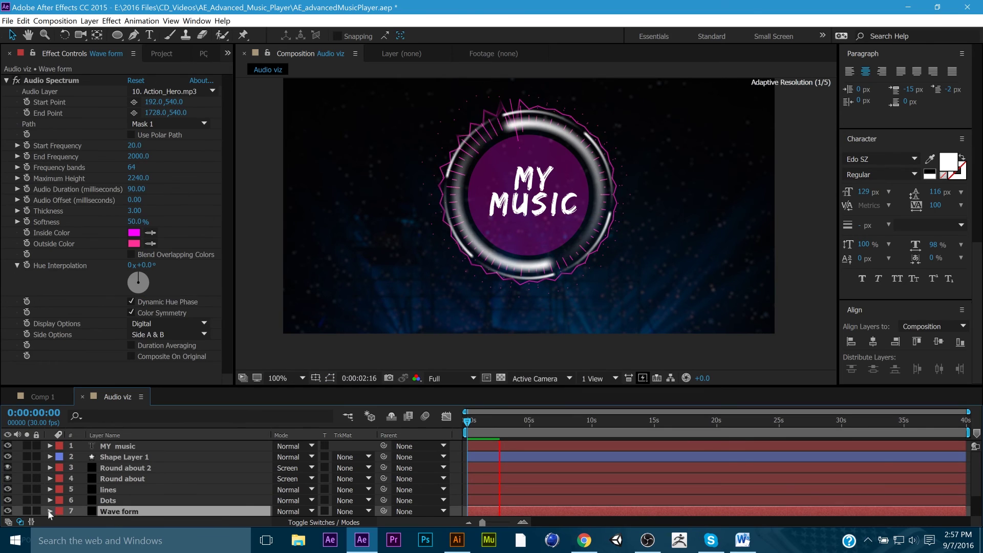
left_click(7, 511)
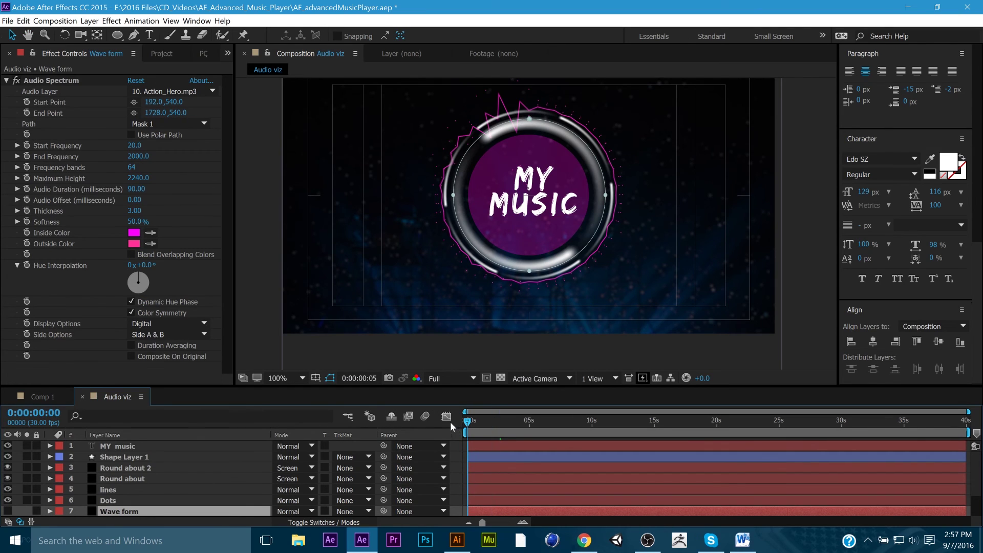
left_click(8, 511)
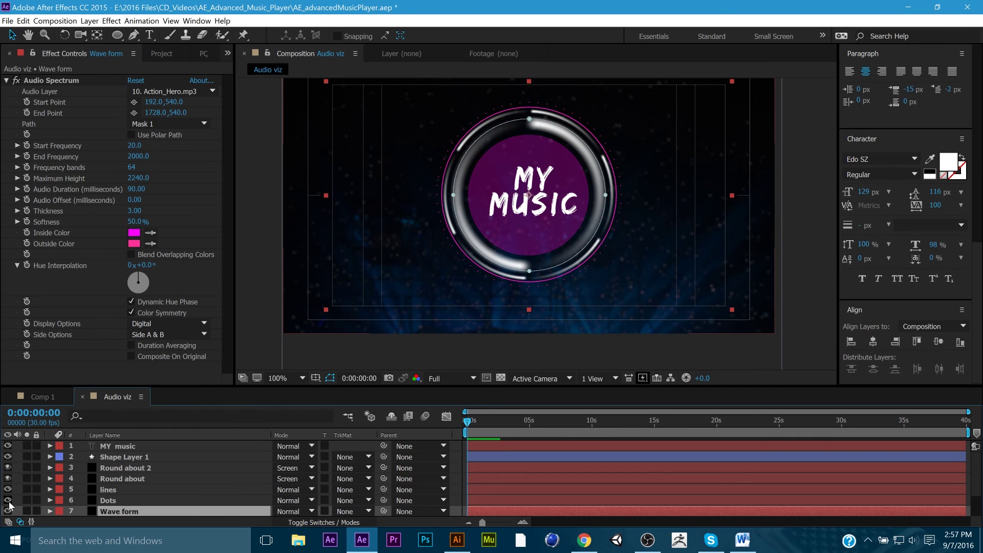
left_click(105, 501)
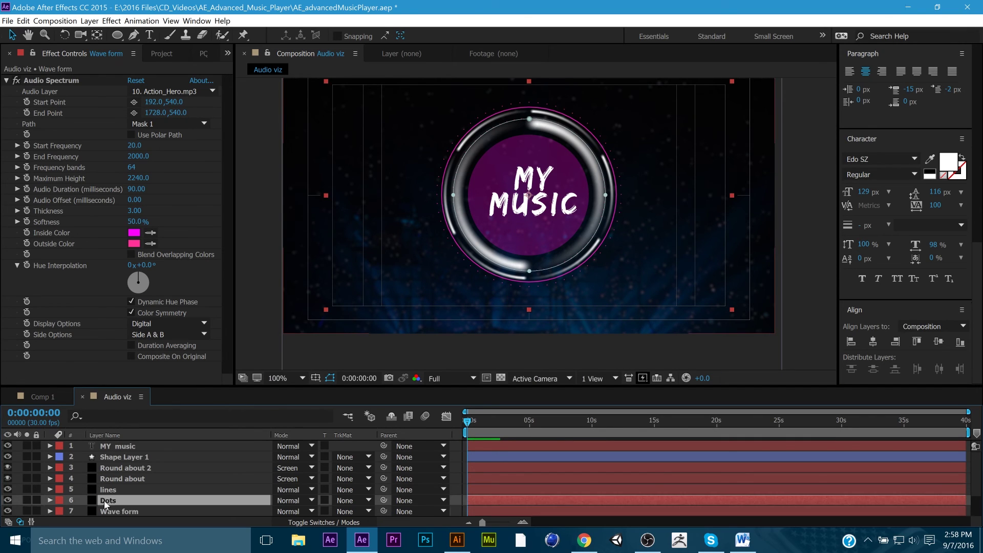
left_click(108, 490)
left_click(7, 490)
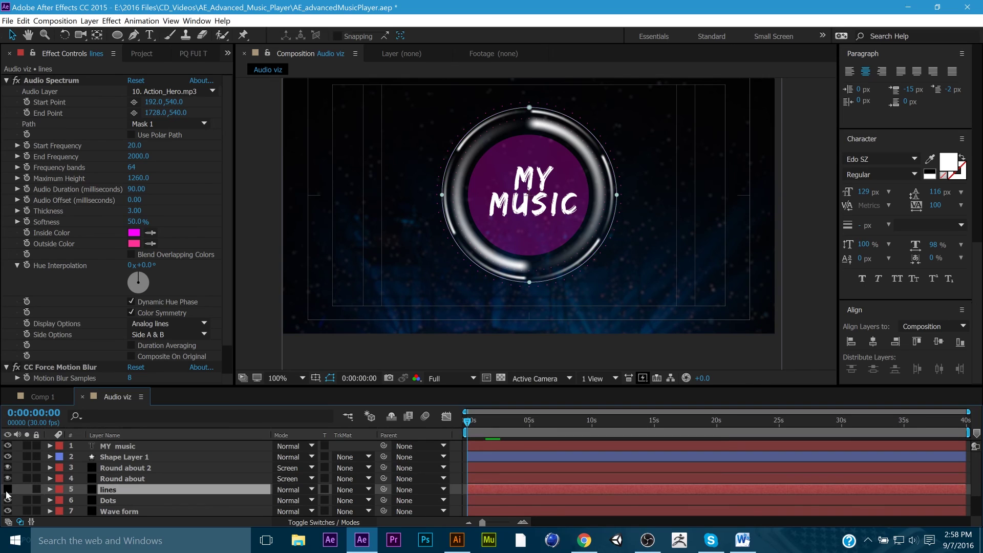
left_click(8, 490)
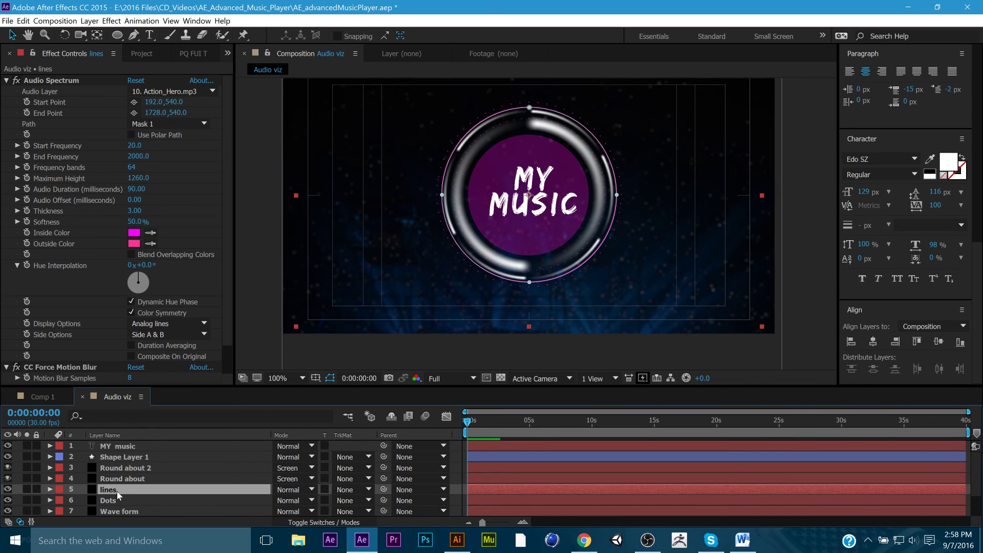
- Duplicate lines as lines 2, move it third in the stack and shrink it toward the circle
key("ctrl+d")
mouse_move(120, 480)
left_mouse_down()
mouse_move(124, 450)
mouse_move(123, 462)
left_mouse_up()
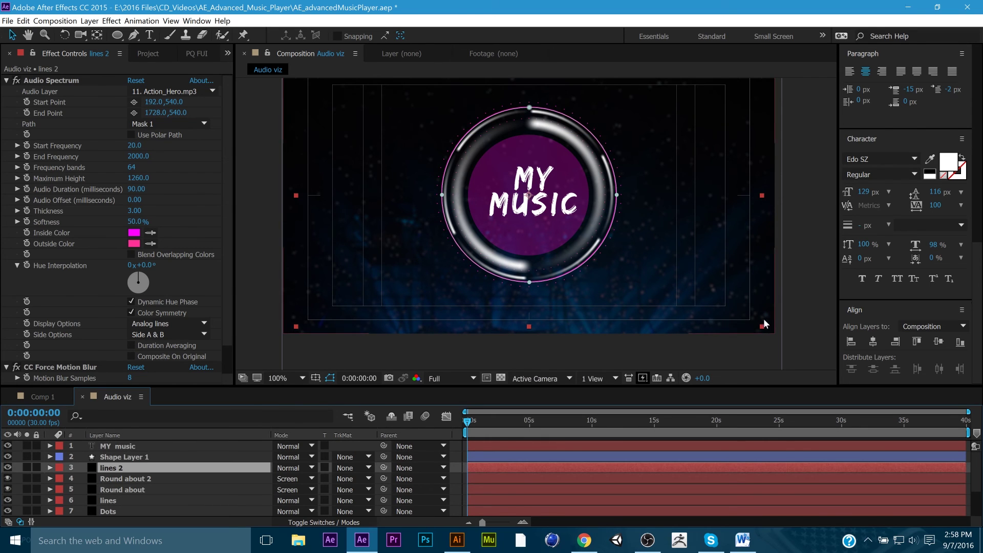
left_click_drag(762, 326, 690, 293)
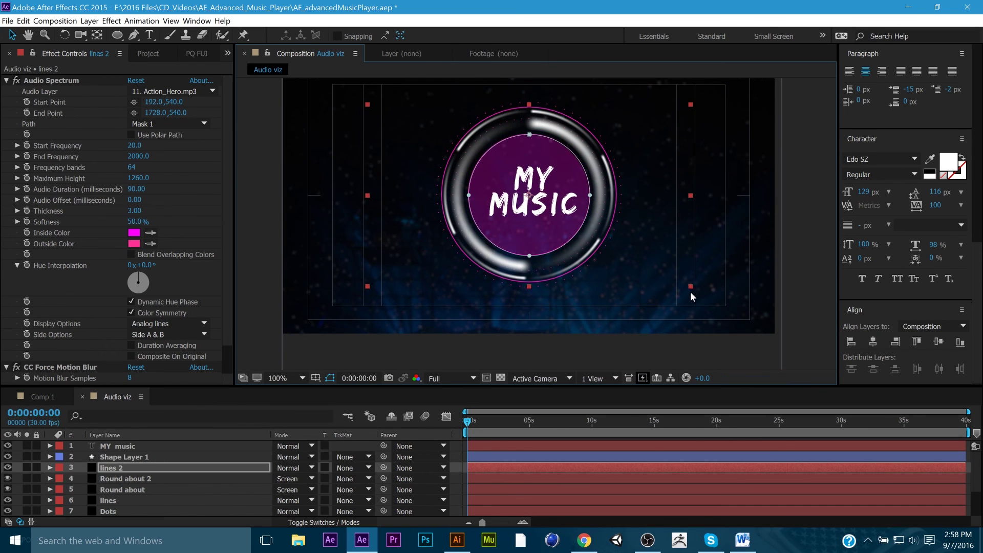
left_click(799, 276)
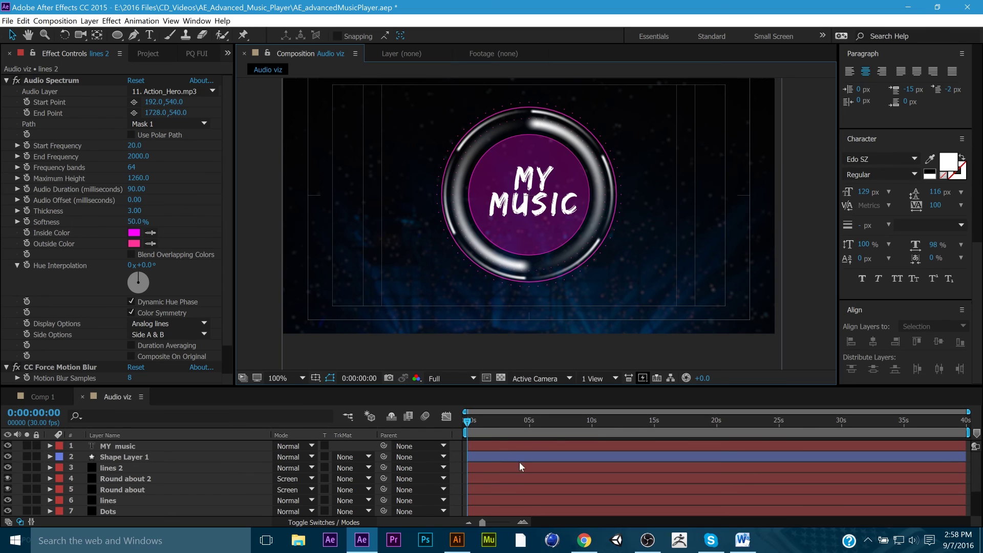
key("space")
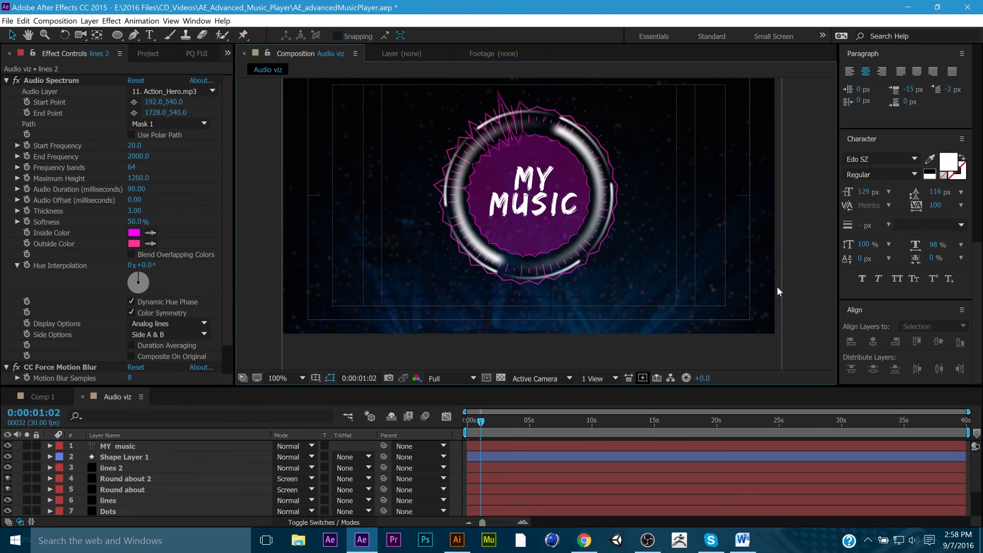
- Set lines 2's Audio Spectrum to Side A only with Digital display
left_click(113, 469)
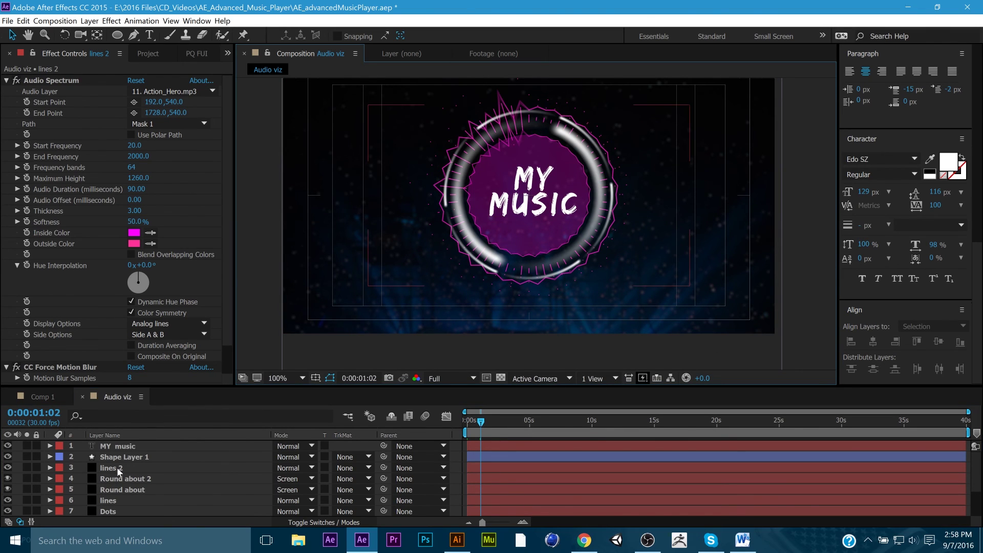
scroll(181, 287, "down", 1)
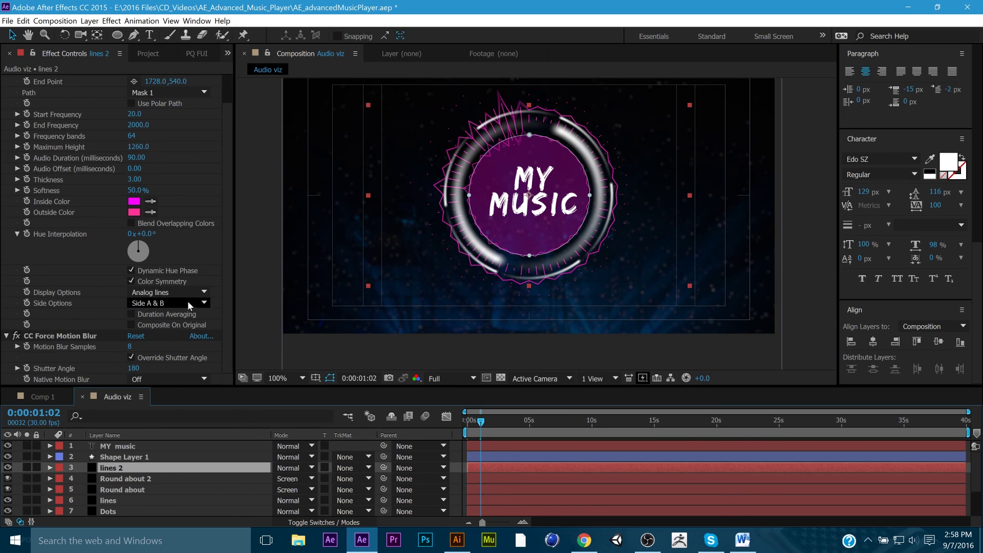
left_click(189, 303)
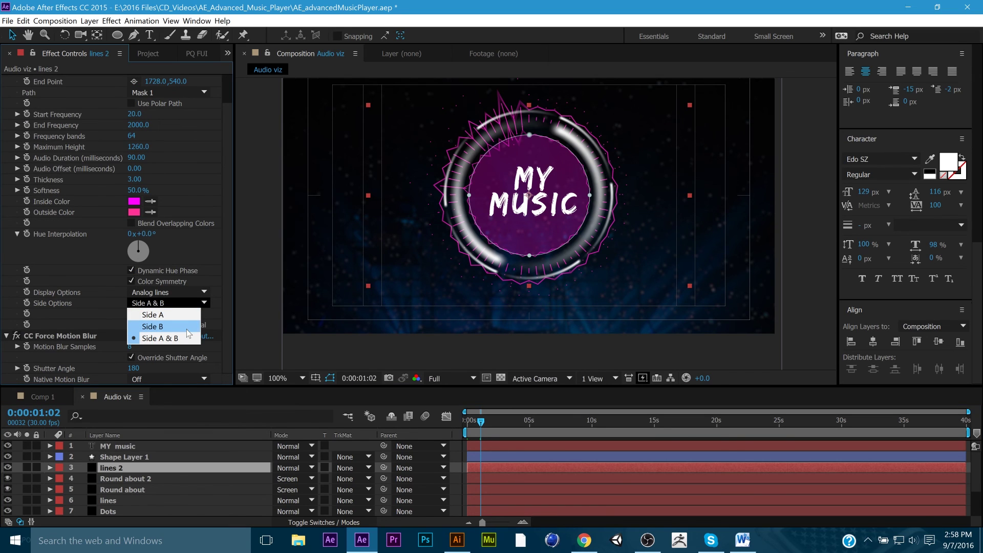
left_click(186, 330)
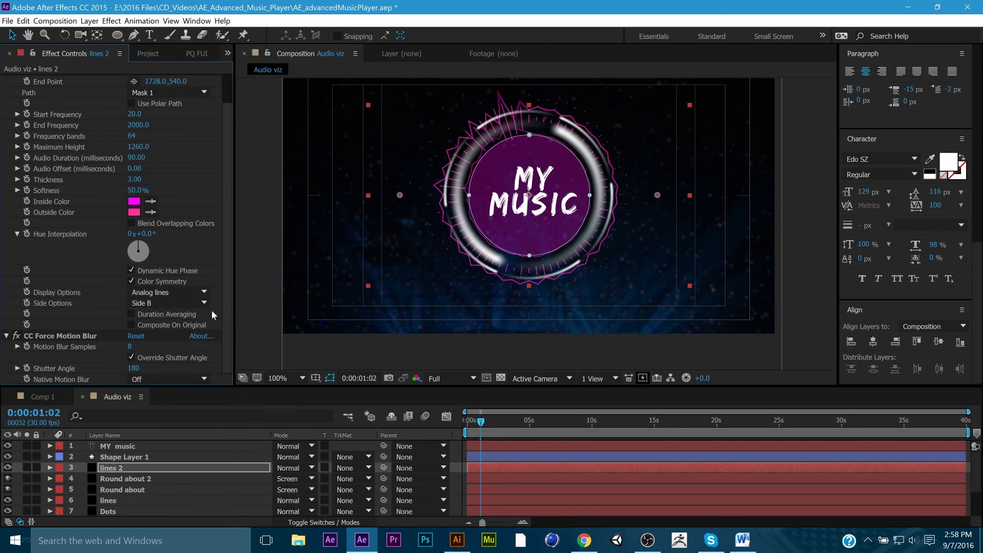
left_click(197, 304)
left_click(168, 312)
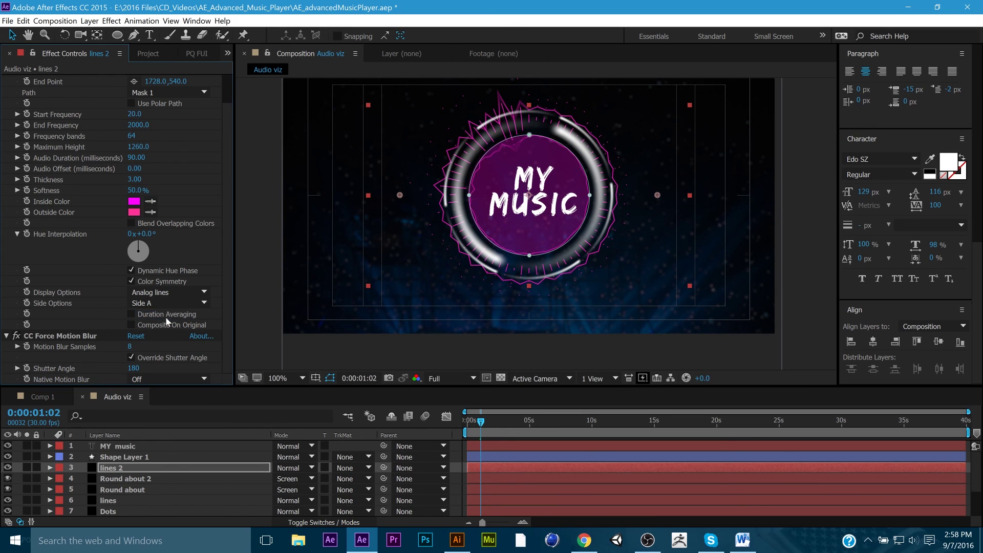
left_click(184, 292)
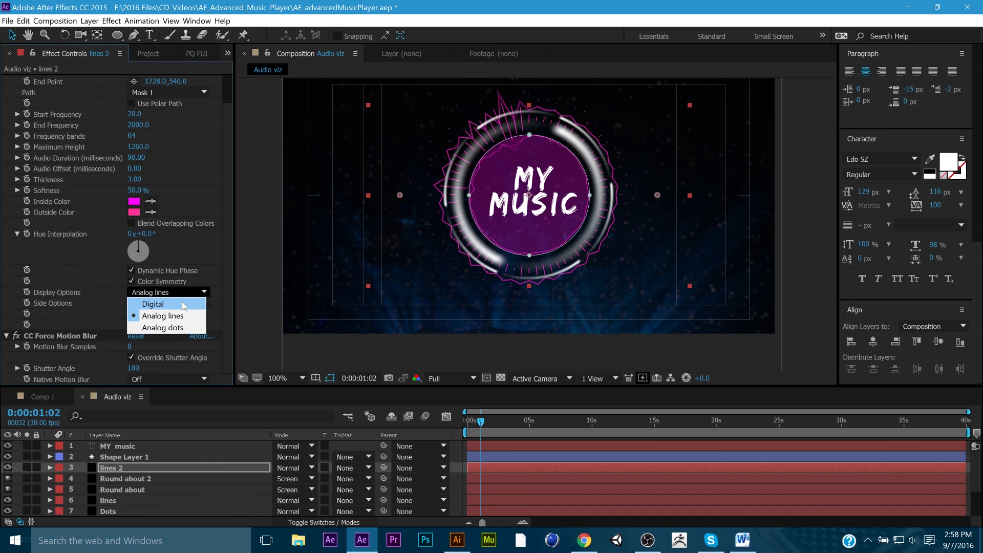
left_click(183, 303)
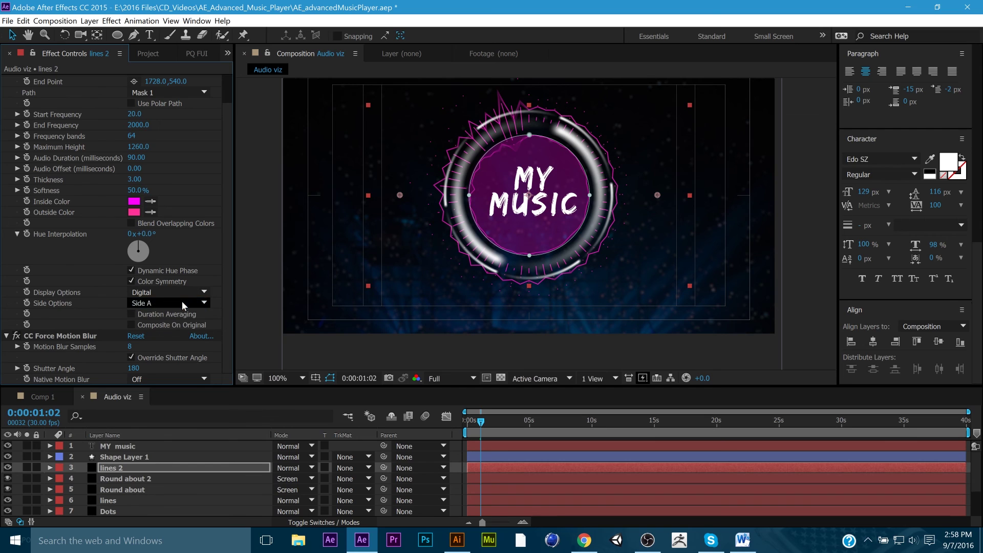
left_click(801, 208)
- Rewind to 0:00:00:00 and preview the new digital spectrum lines around the circle
left_click_drag(488, 429, 467, 425)
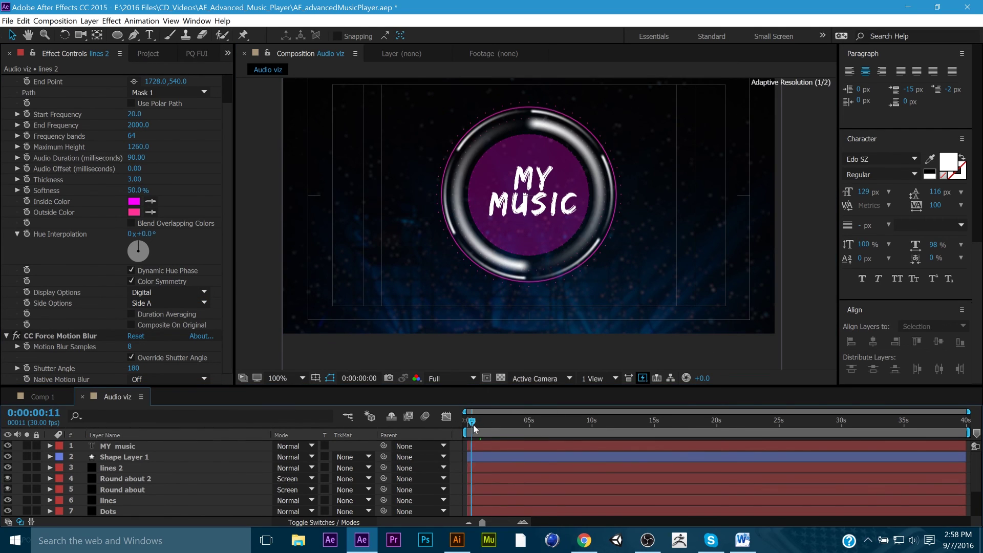
key("space")
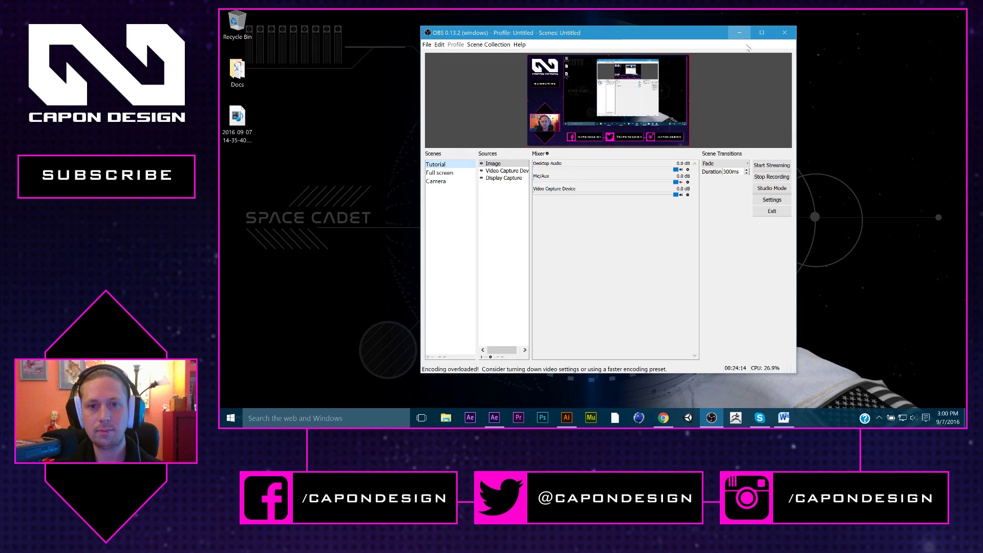
- Minimize the OBS window so the desktop shows behind the end card
left_click(757, 45)
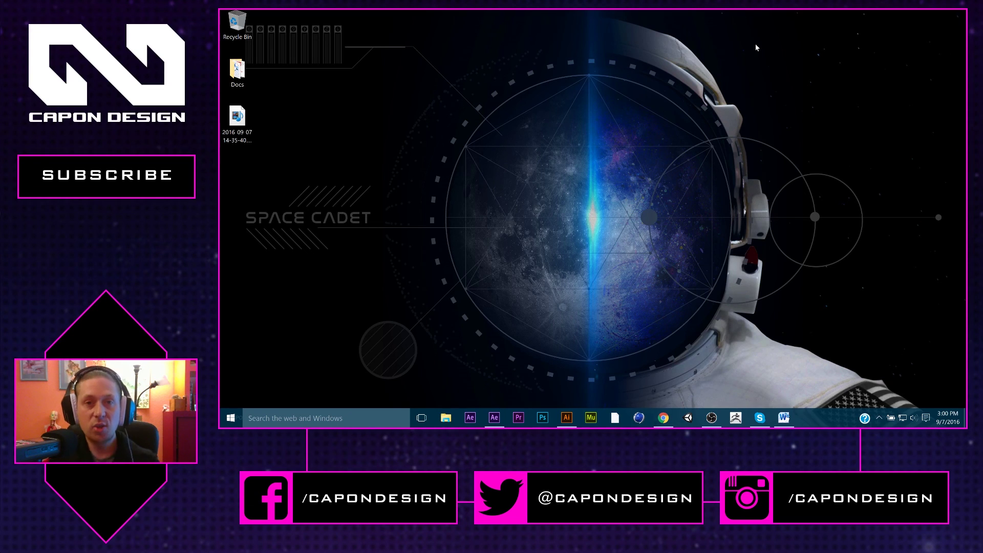